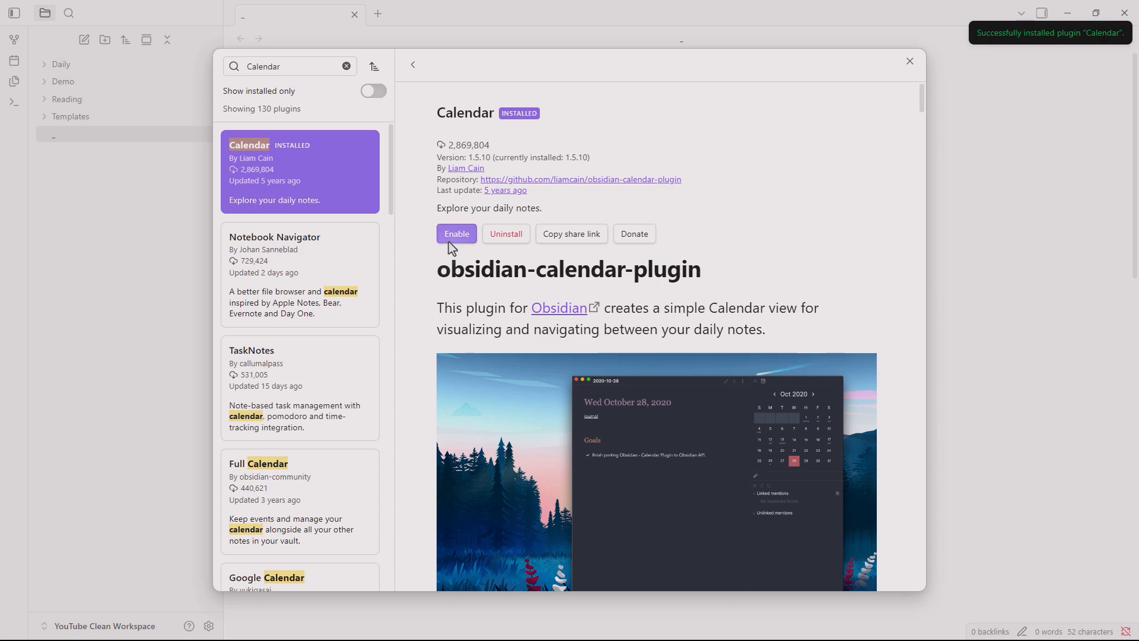
Enable the Calendar plugin, close the plugin browser and settings, and show the plugin's calendar in the sidebar
click(451, 237)
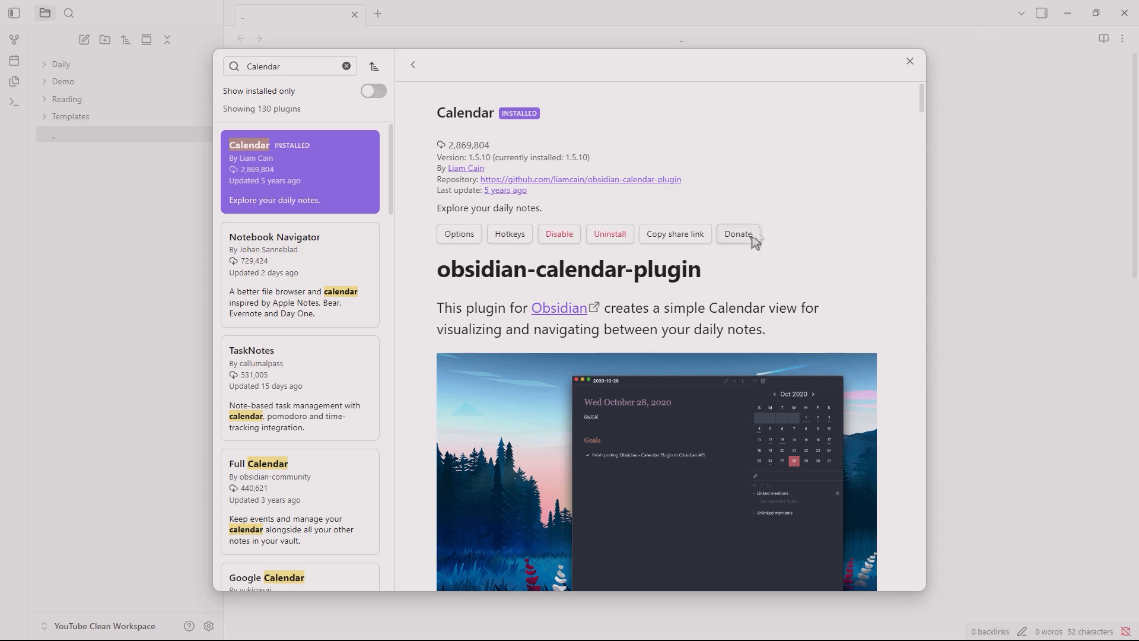
click(911, 61)
click(911, 63)
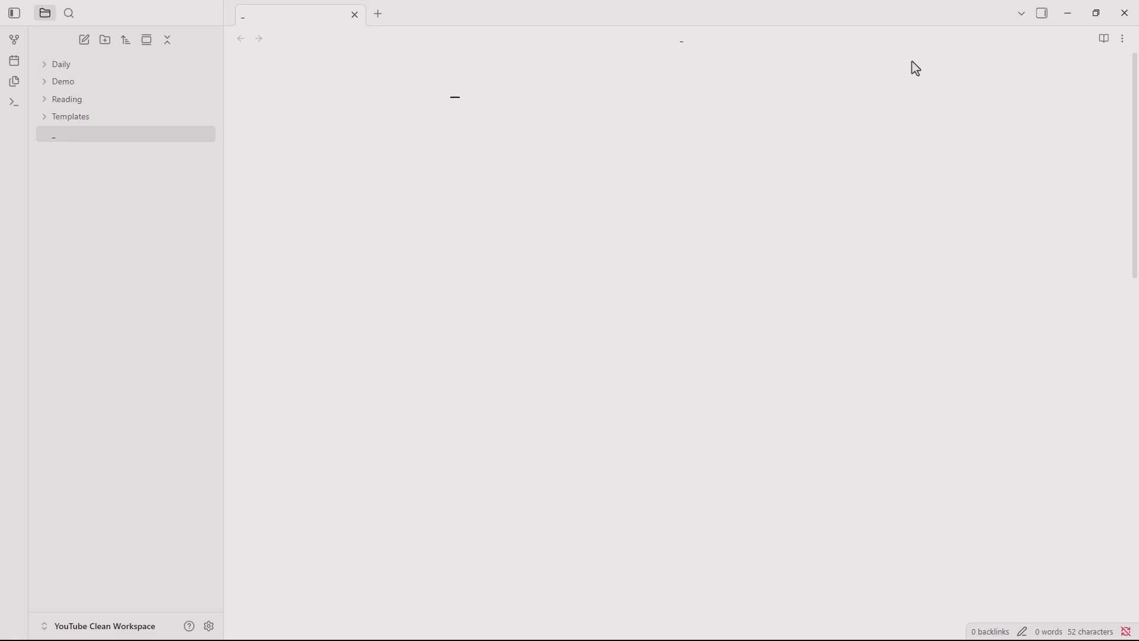
click(1042, 18)
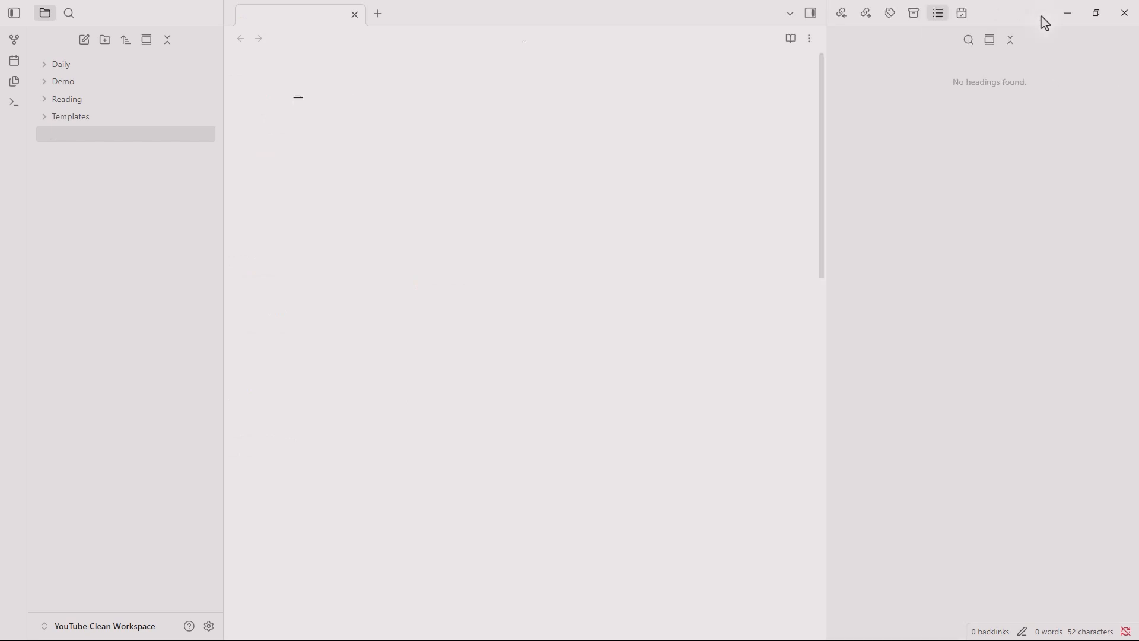
click(949, 14)
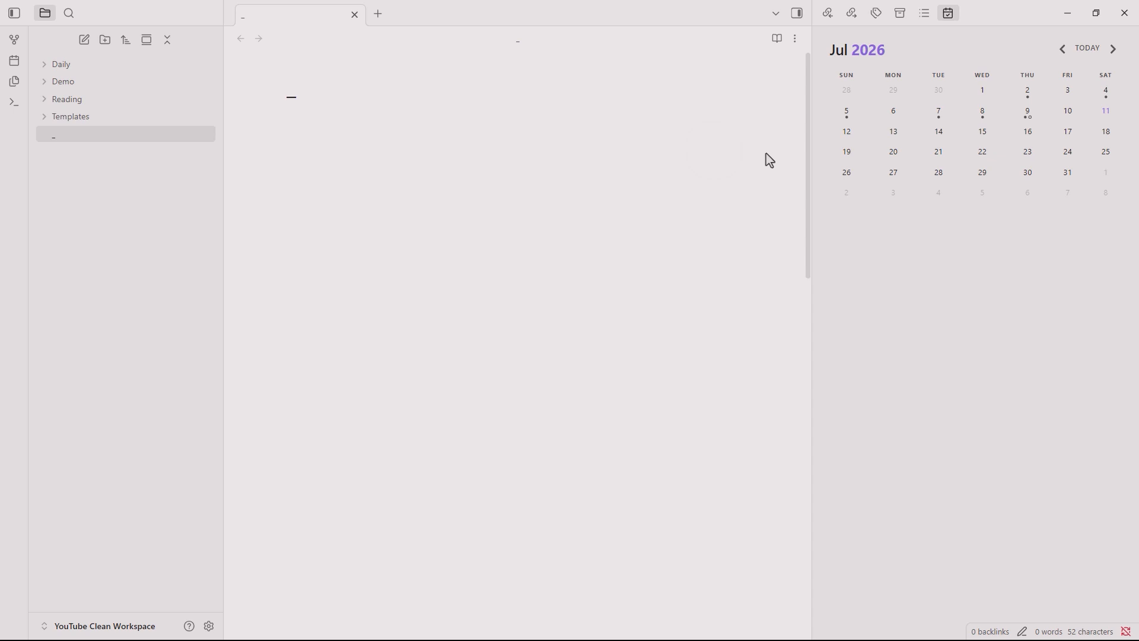
View the existing 2026-07-05 daily note from the calendar, then create the missing 2026-07-10 daily note and close it
click(847, 120)
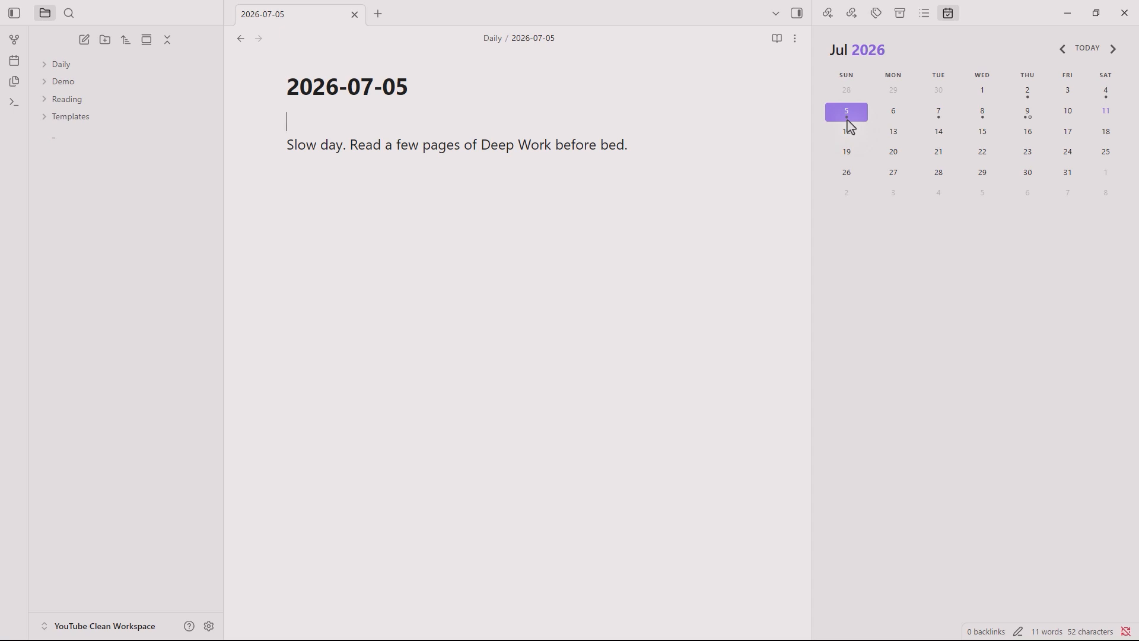
click(355, 15)
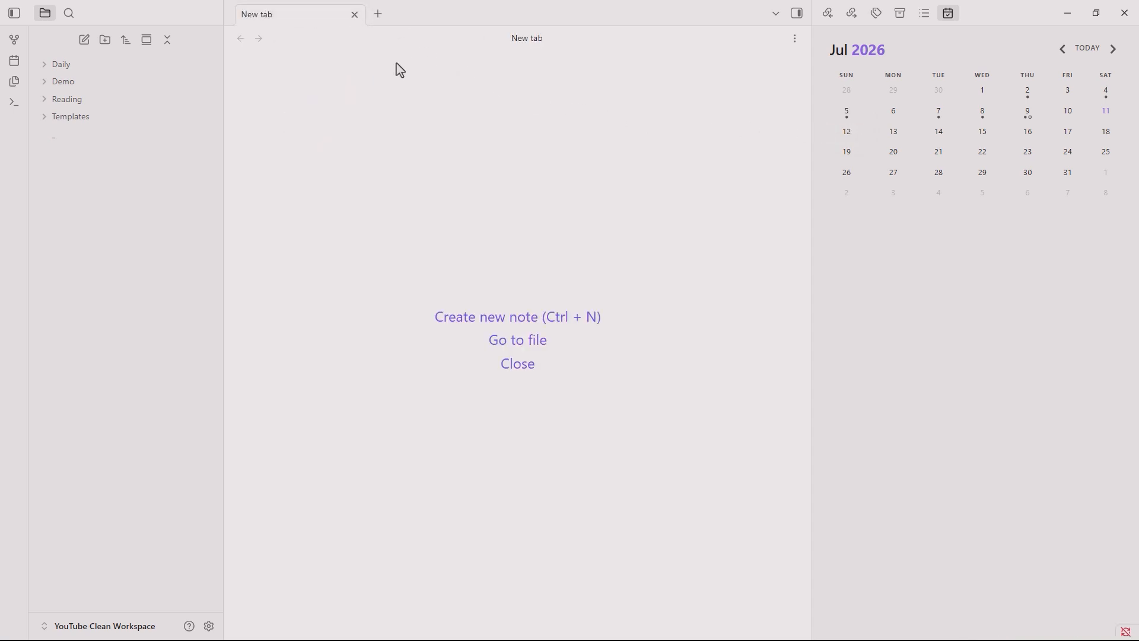
click(1071, 119)
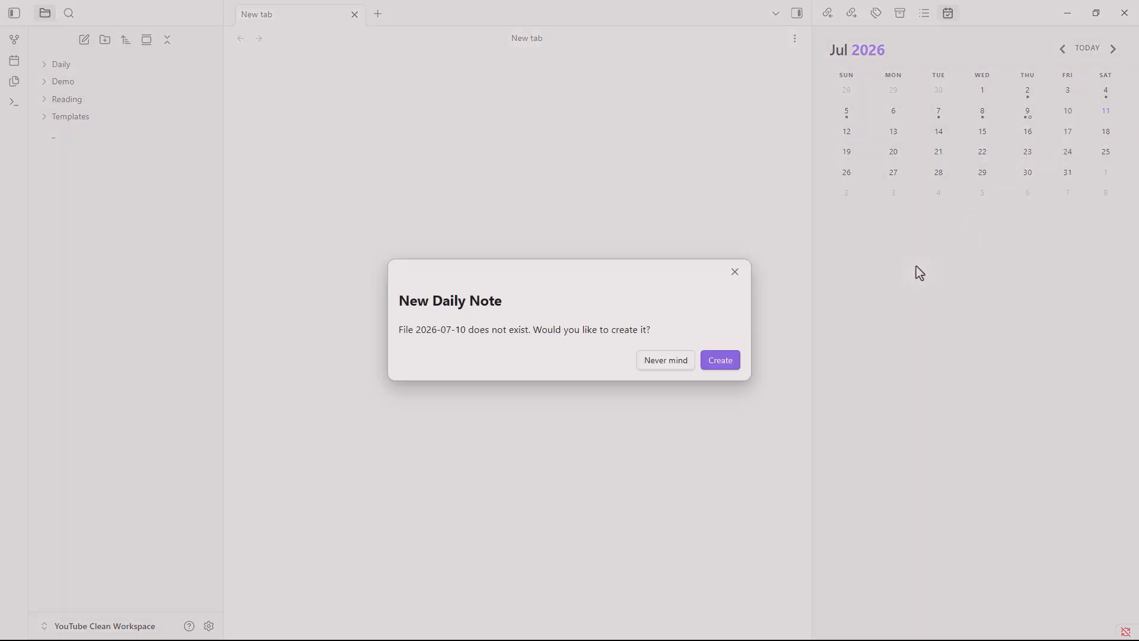
click(719, 362)
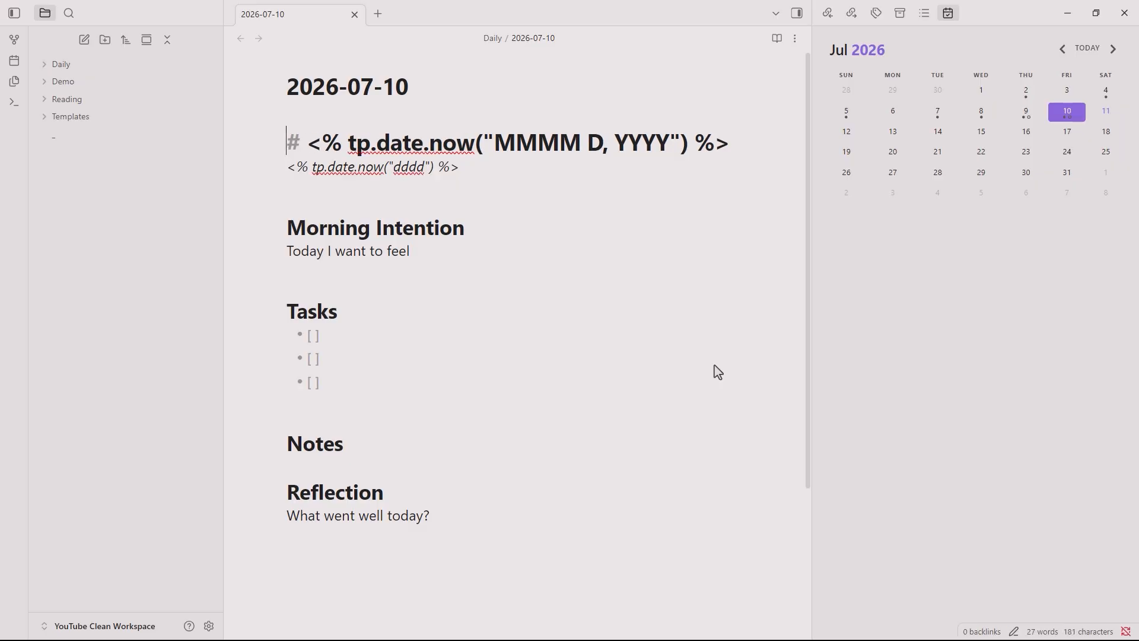
click(355, 14)
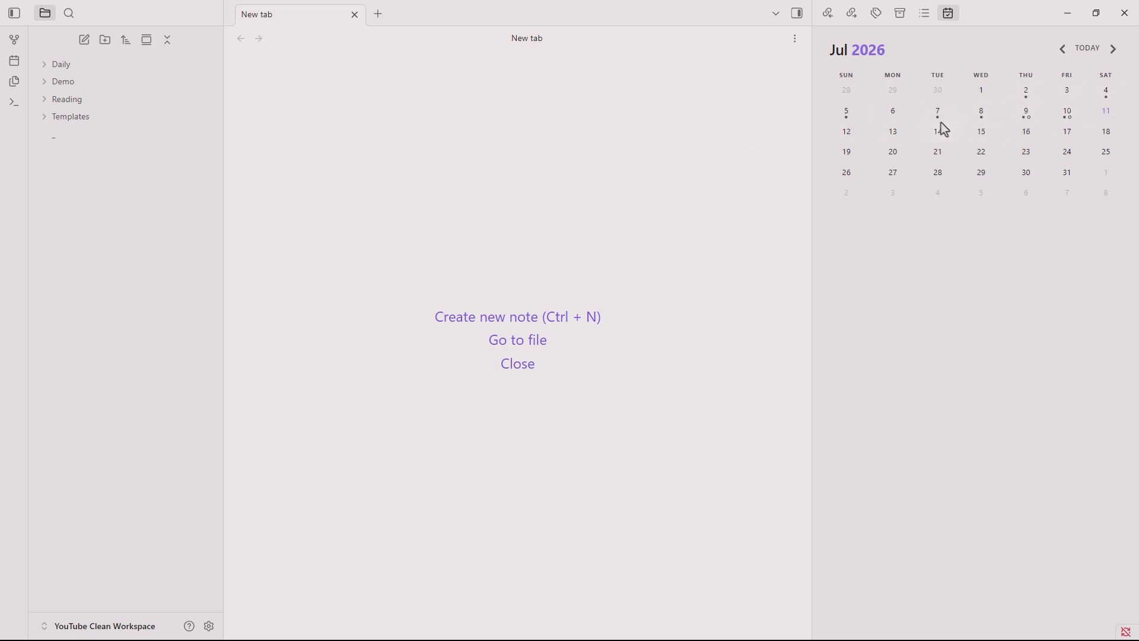
View the July 8, 2026 daily note, browse the calendar back to May, and open the June 22 daily note
click(984, 114)
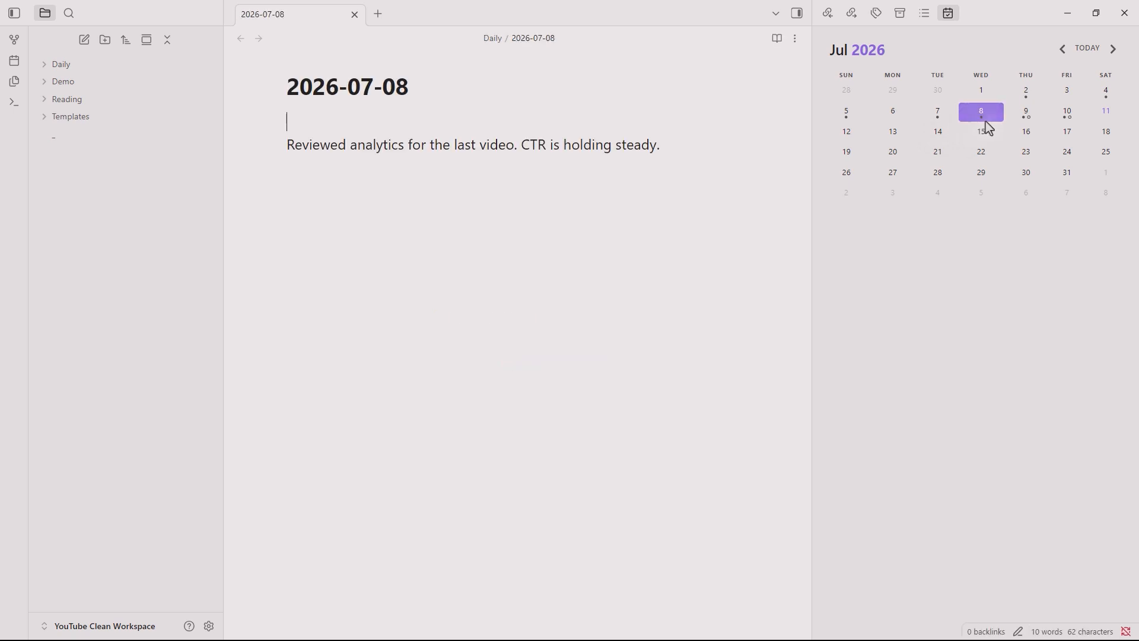
click(1061, 52)
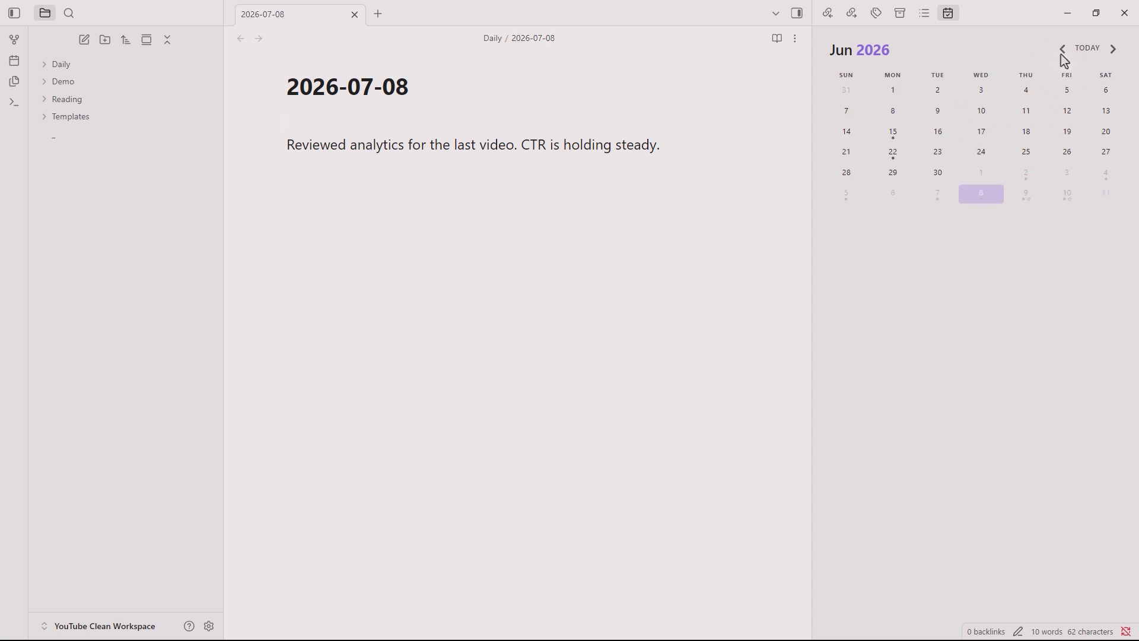
click(1062, 52)
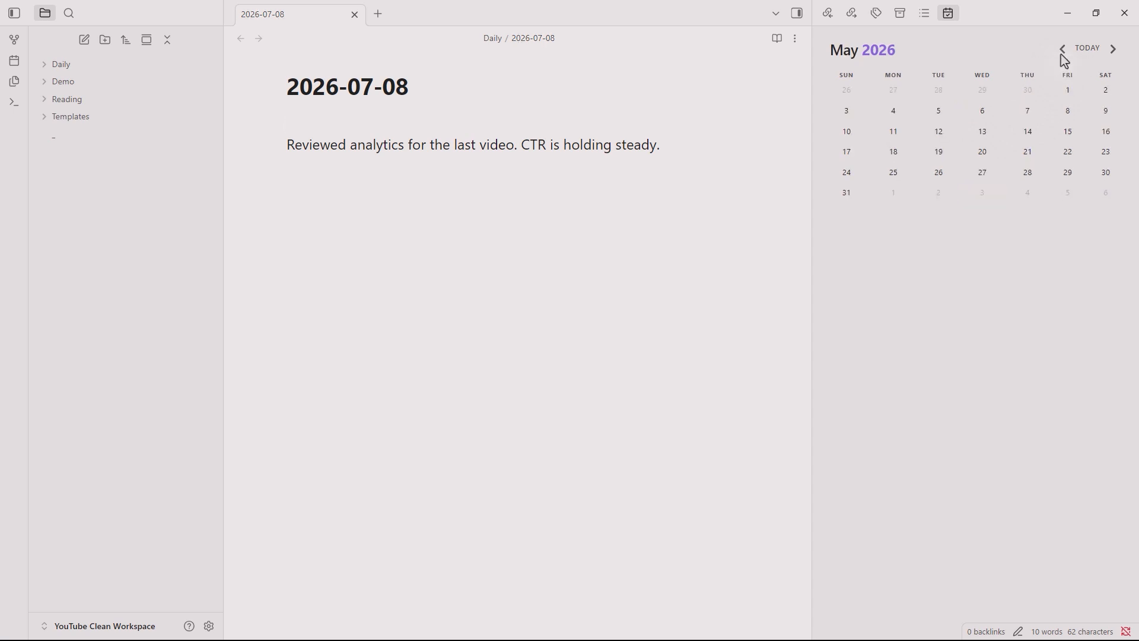
click(1114, 53)
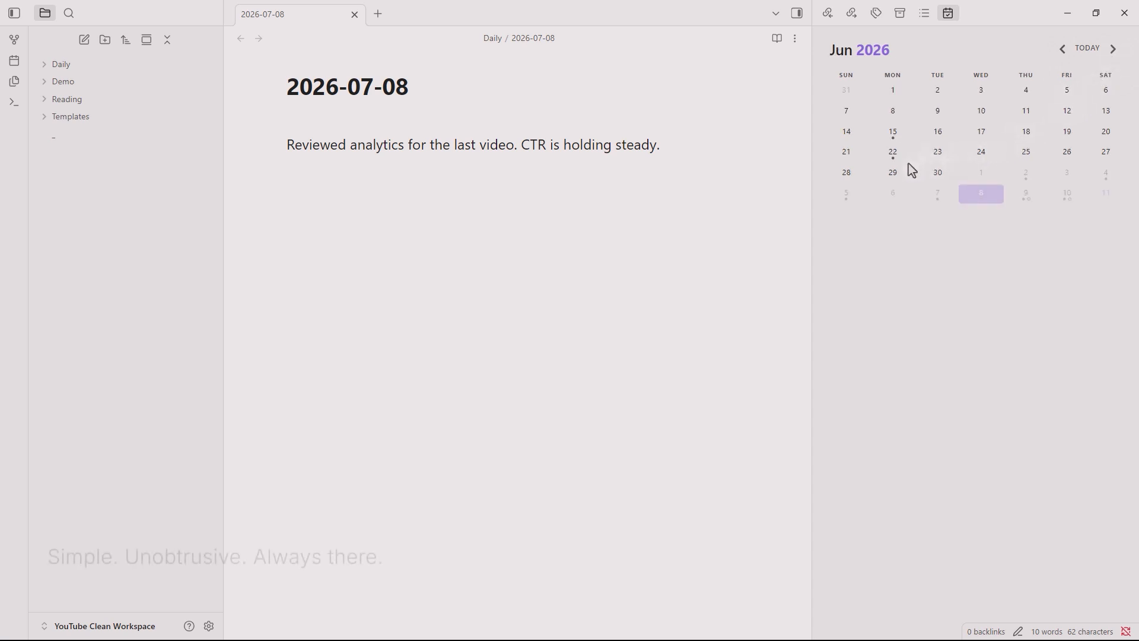
click(892, 159)
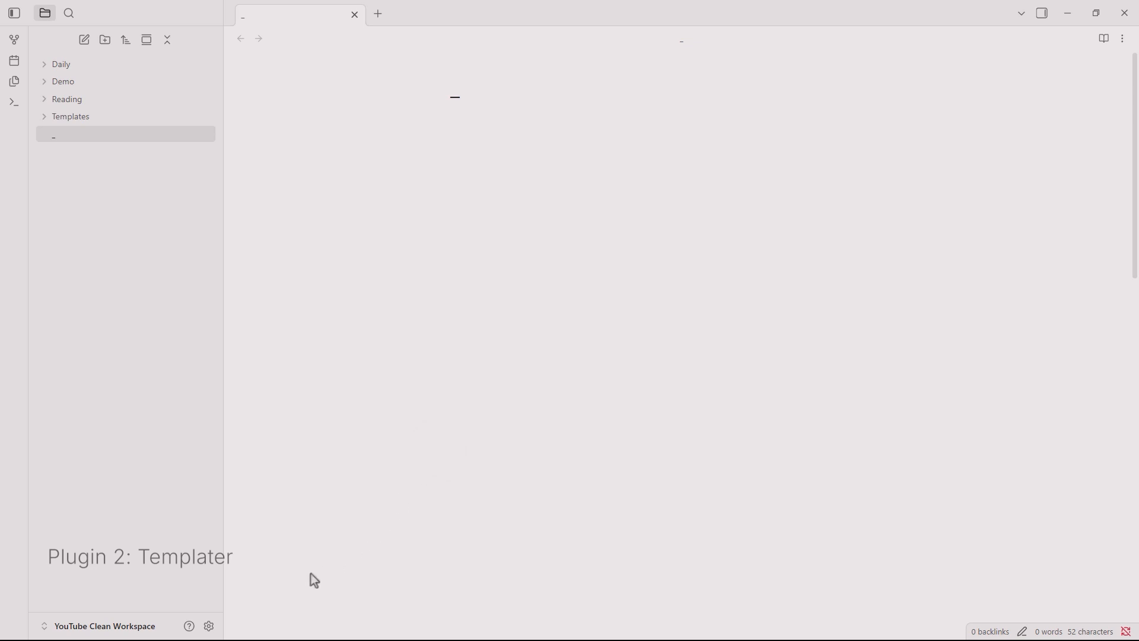
Find the Templater community plugin, install and enable it, and return to the community plugin settings
click(209, 626)
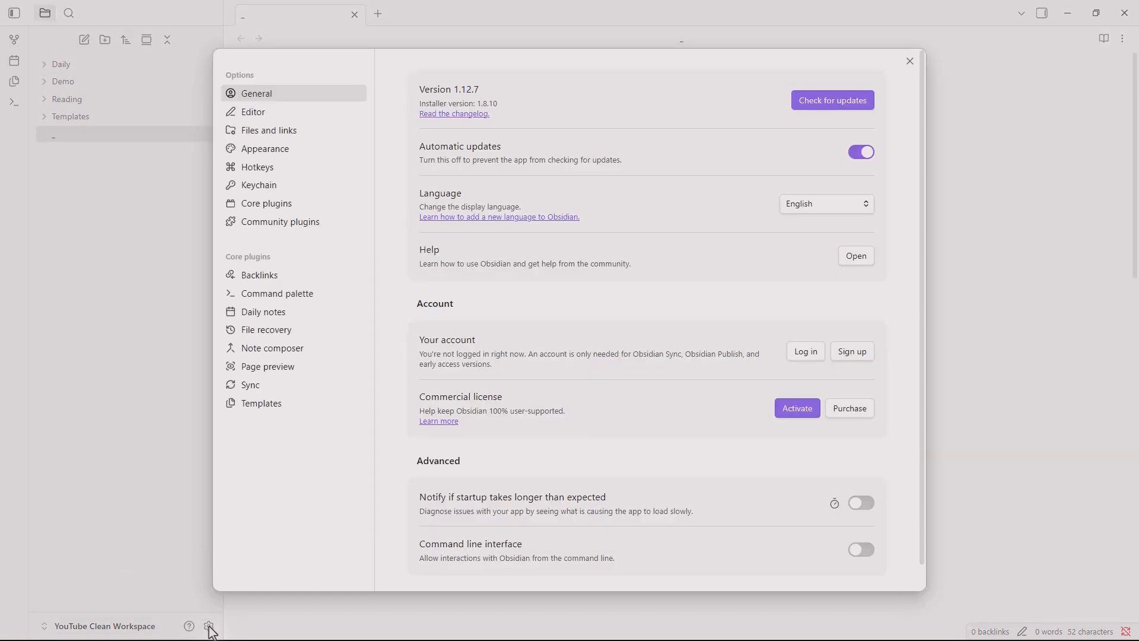
click(307, 223)
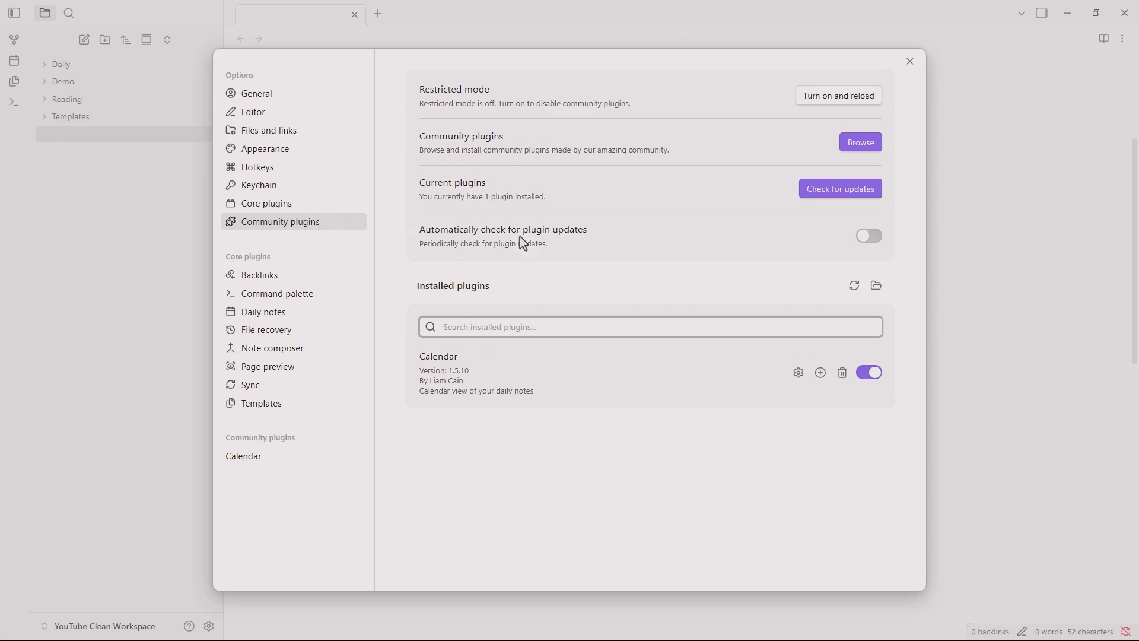
click(863, 144)
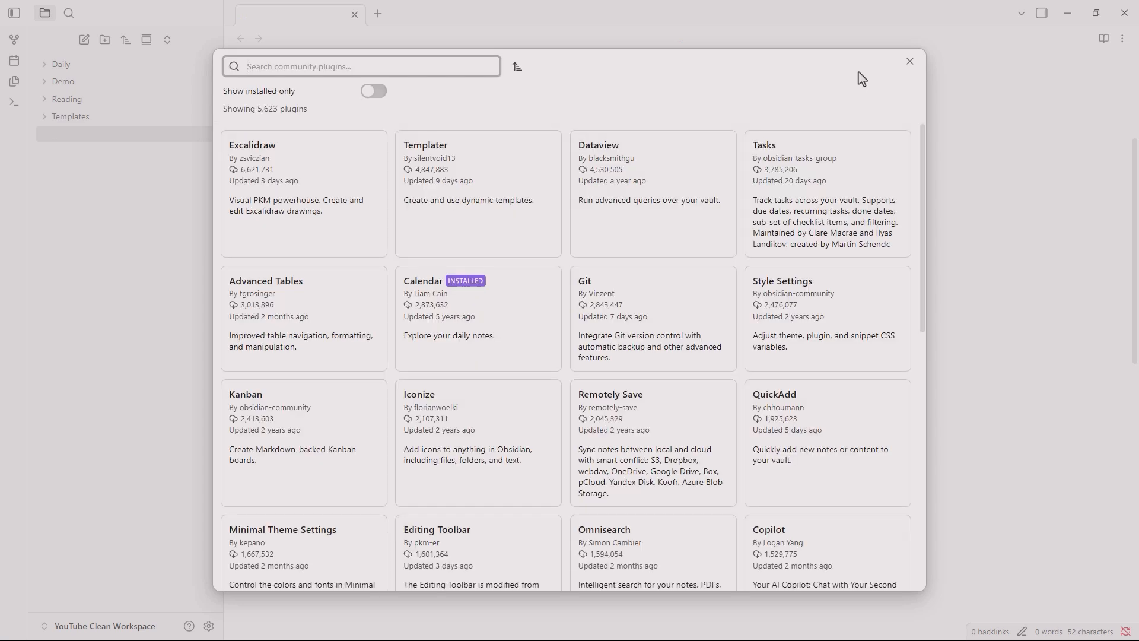
text(Templater)
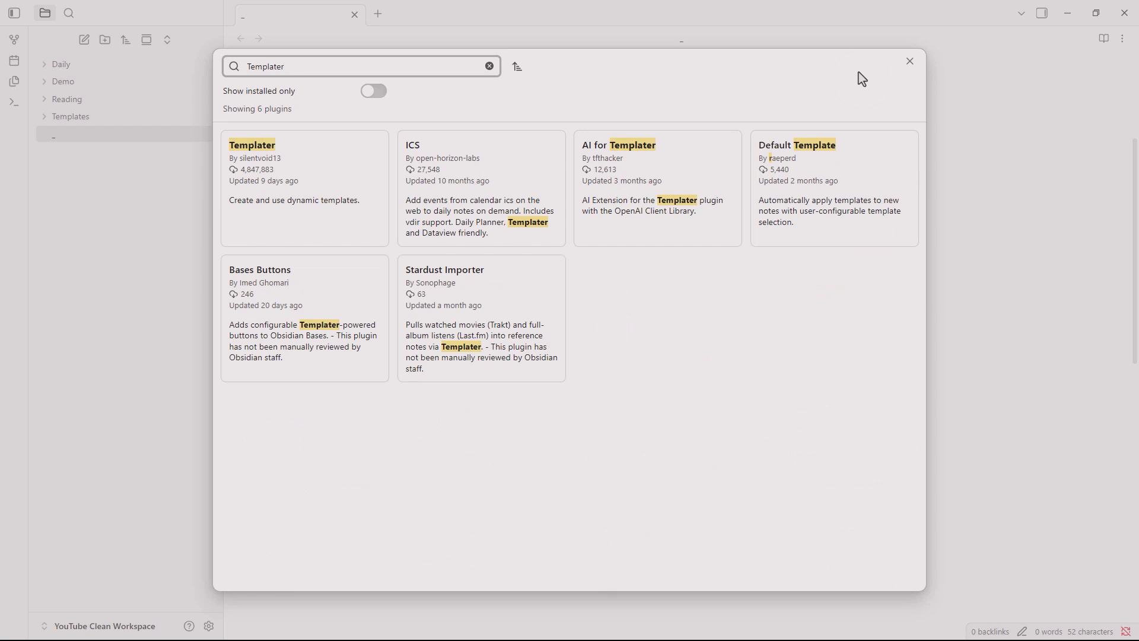
click(299, 189)
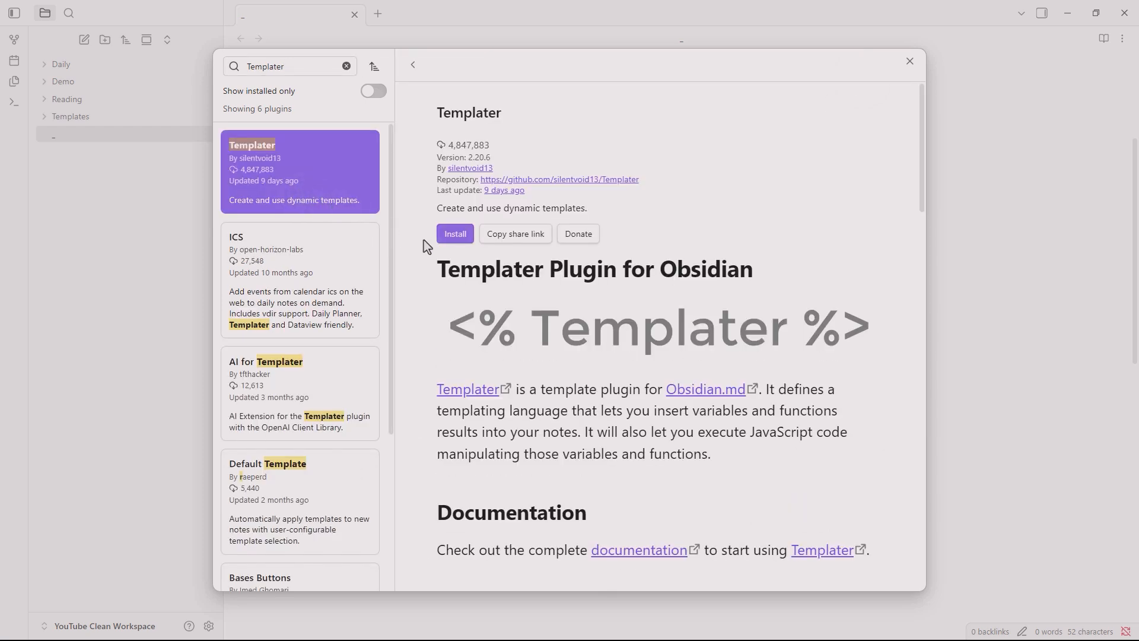
click(456, 240)
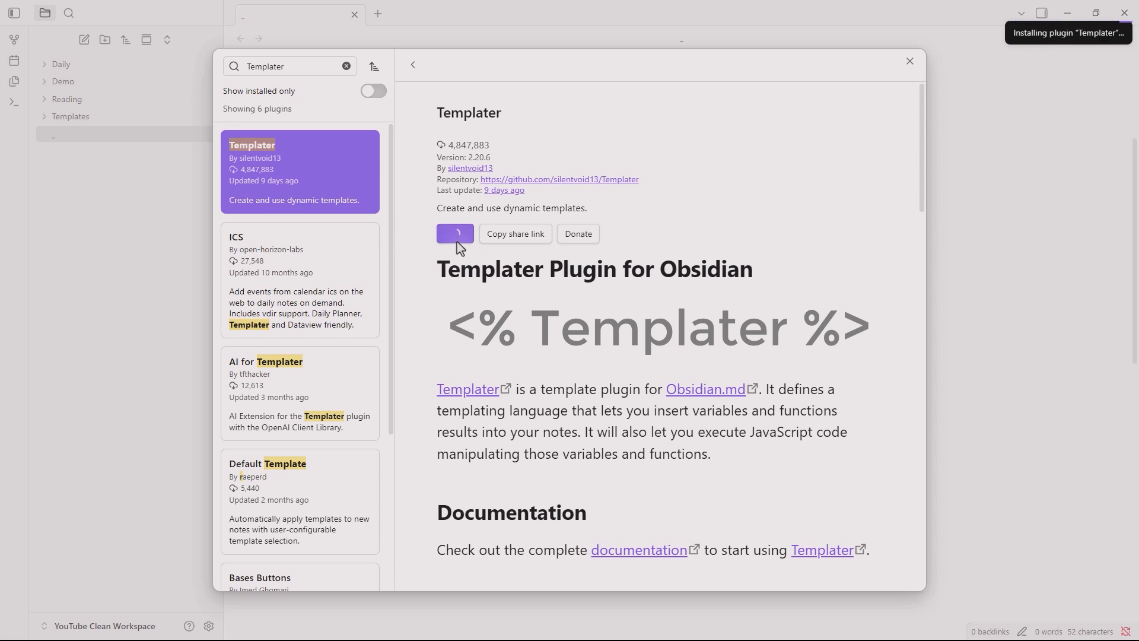
click(457, 238)
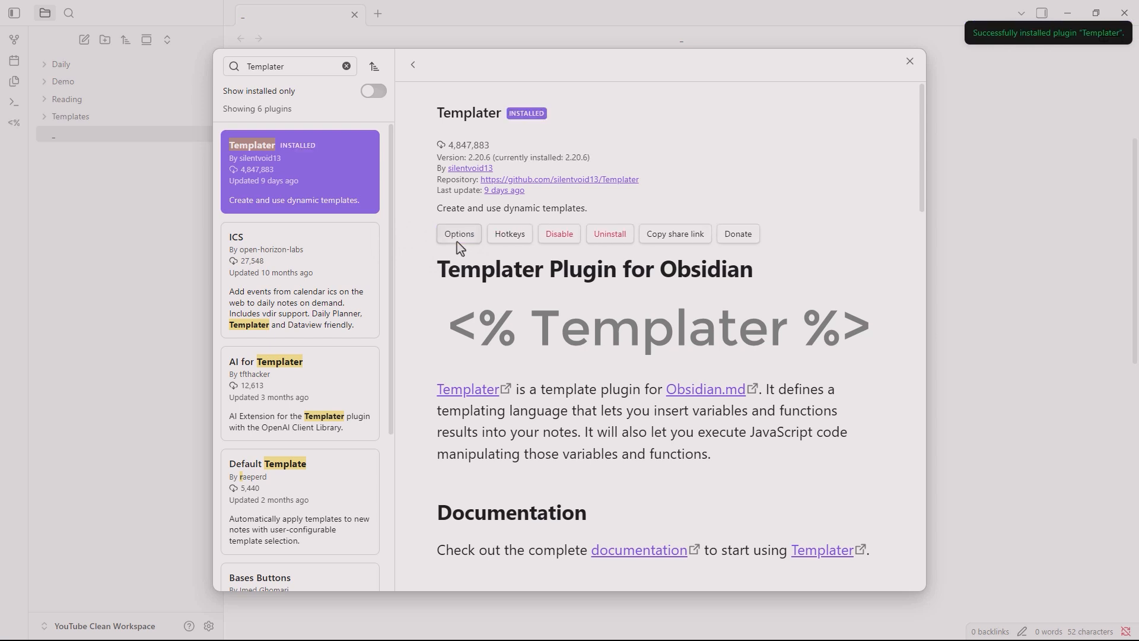
click(909, 62)
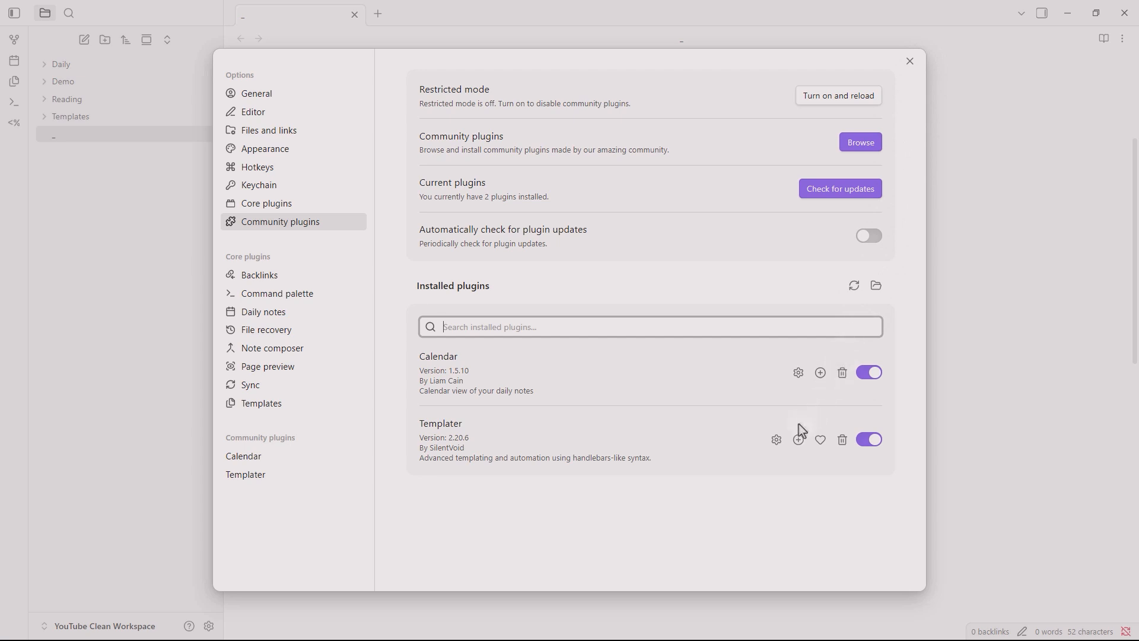
Set Templater's template folder location to Templates and close the settings
click(778, 446)
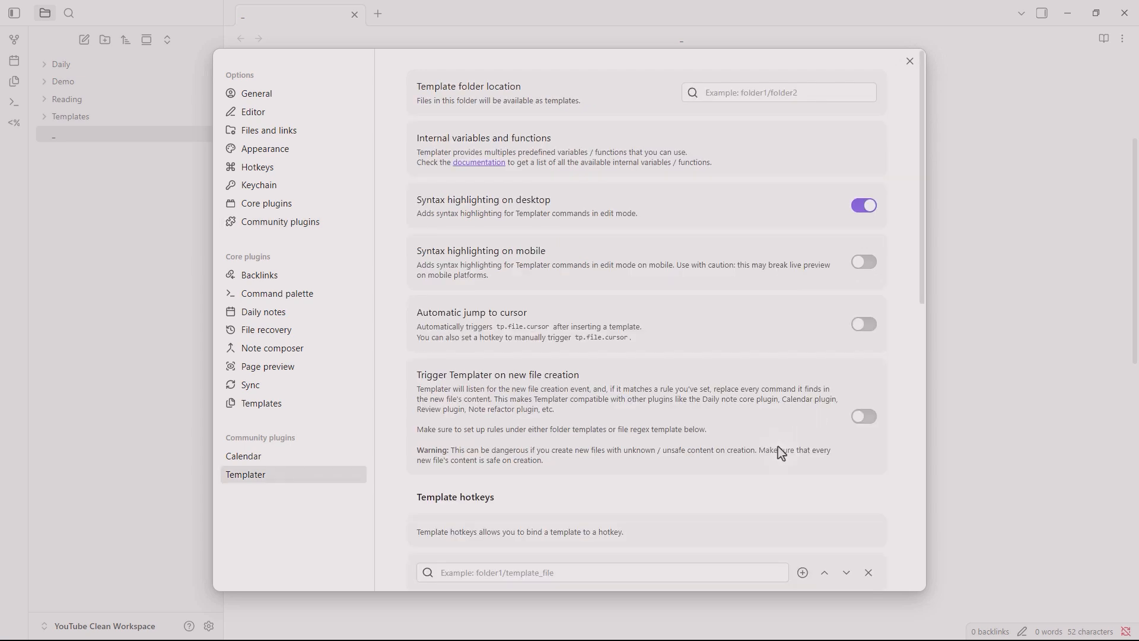
click(790, 97)
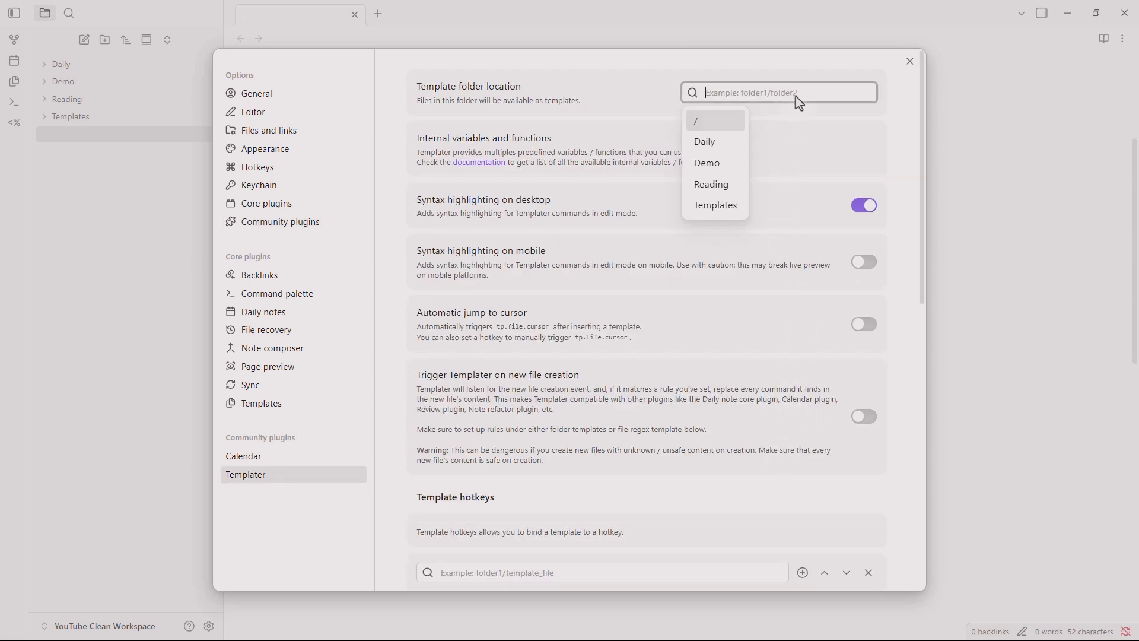
text(Templates)
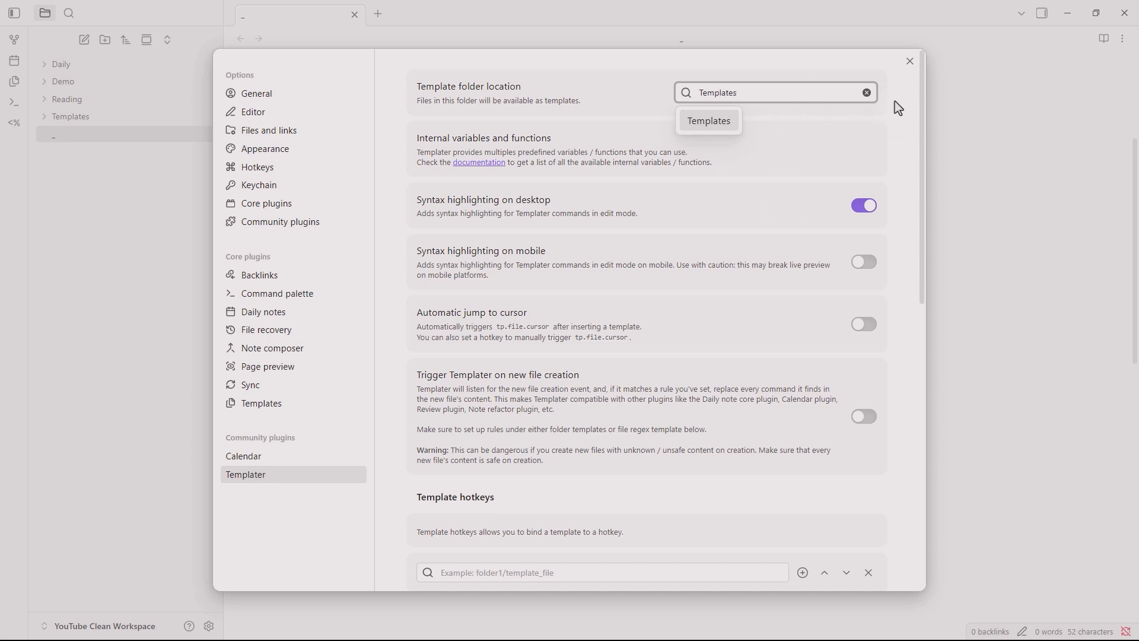
click(899, 108)
click(909, 62)
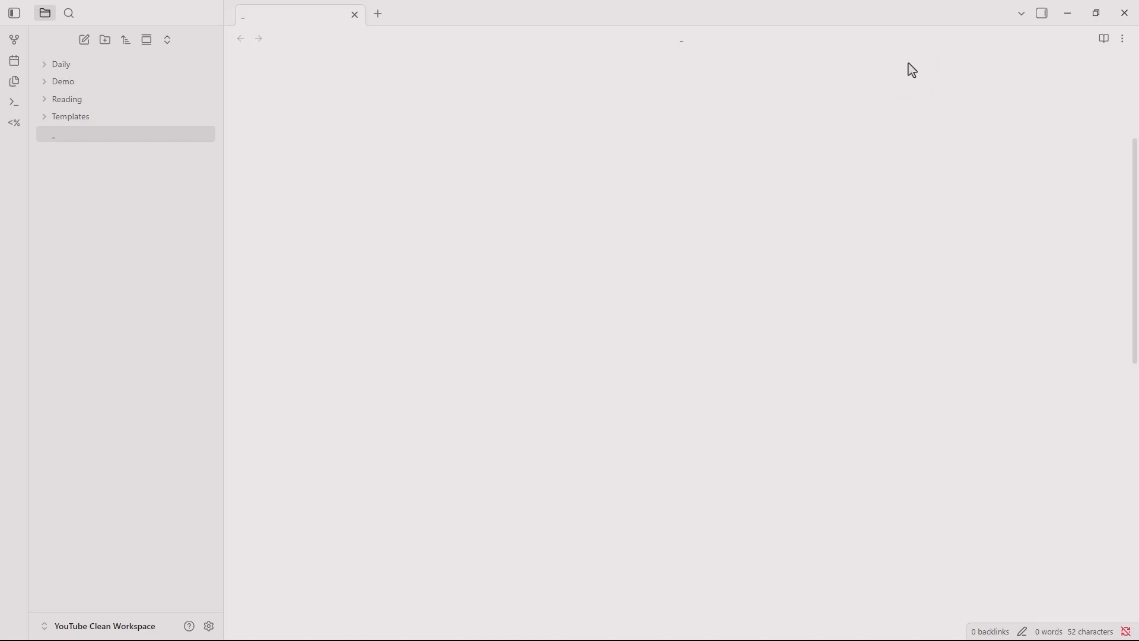
Create a new note titled Daily Note
key(ctrl+n)
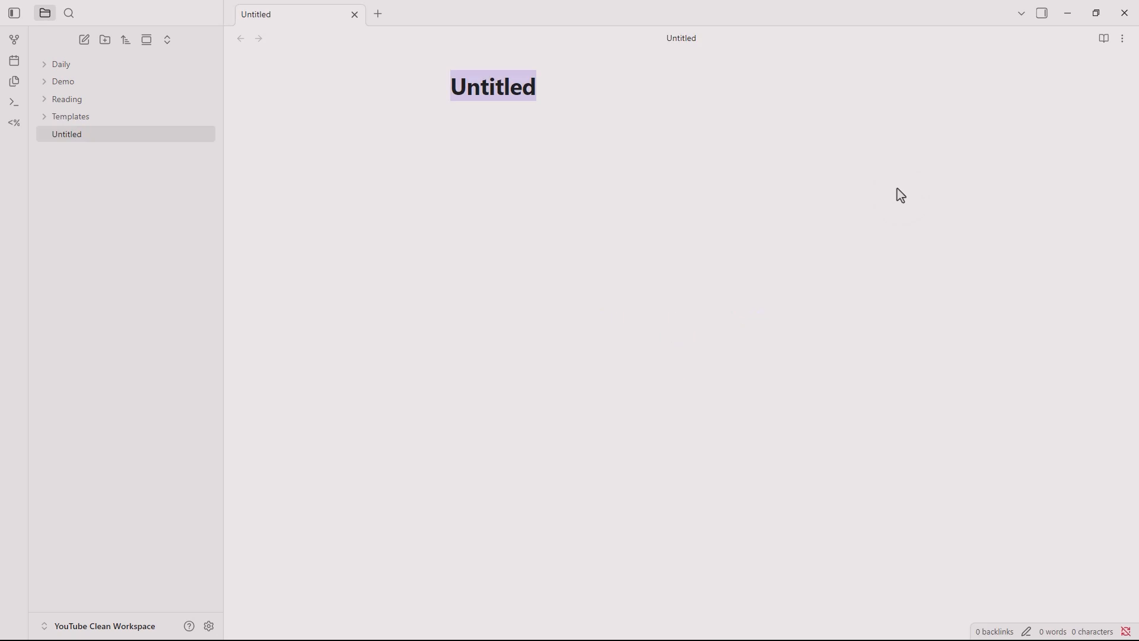
text(Daily Note)
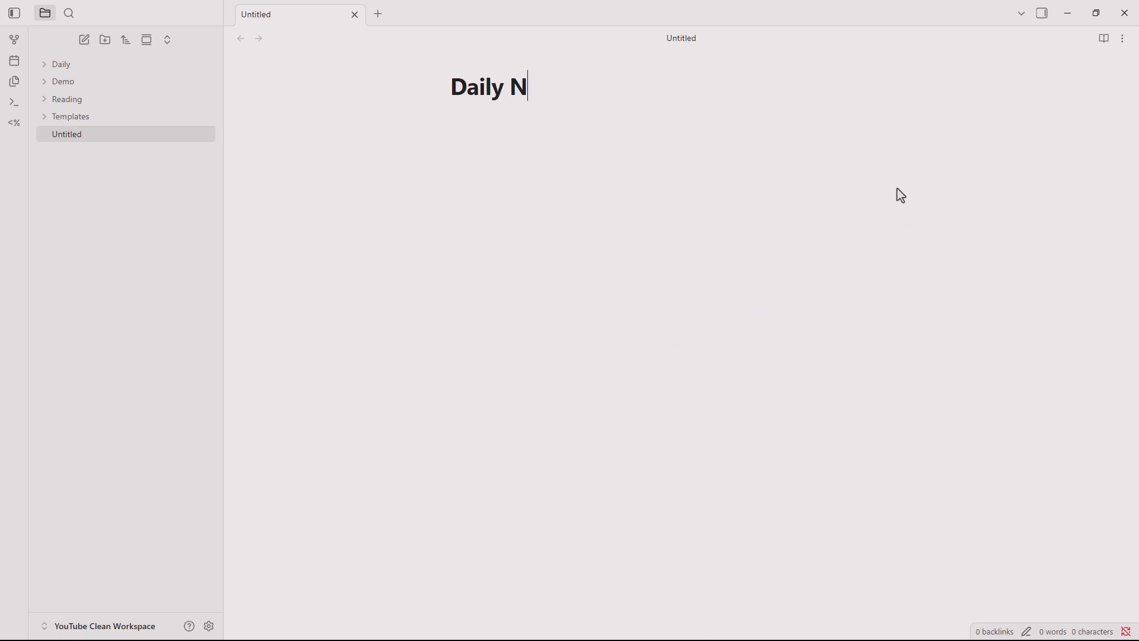
key(Return)
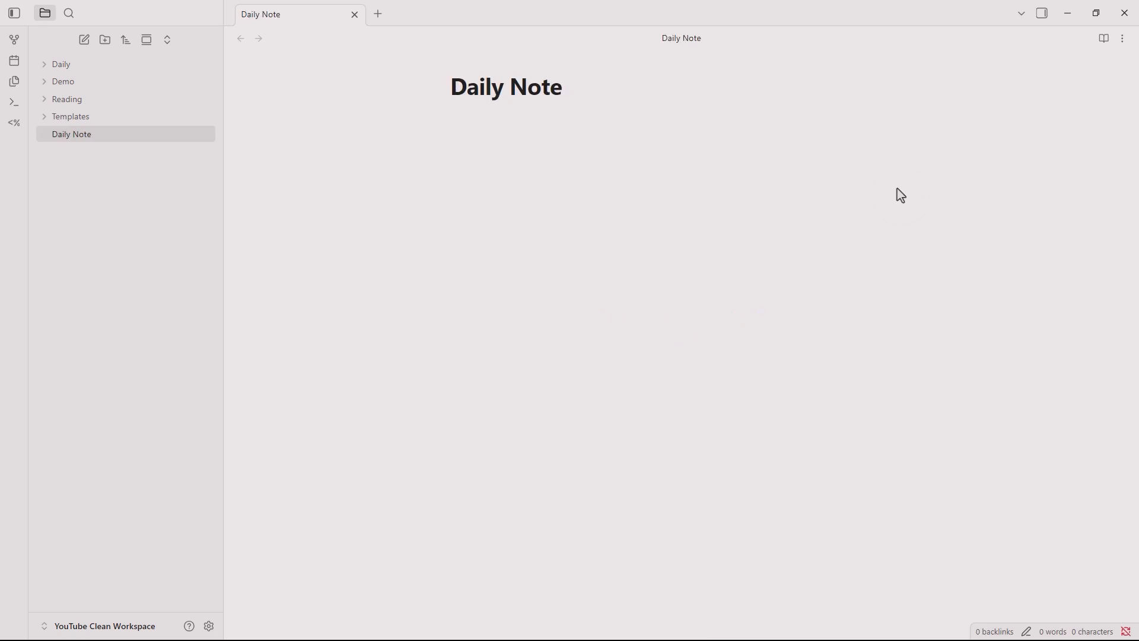
Add the level-one heading <% tp.date.now("MMMM D, YYYY") %> to the body of the Daily Note
text(# <% tp.date)
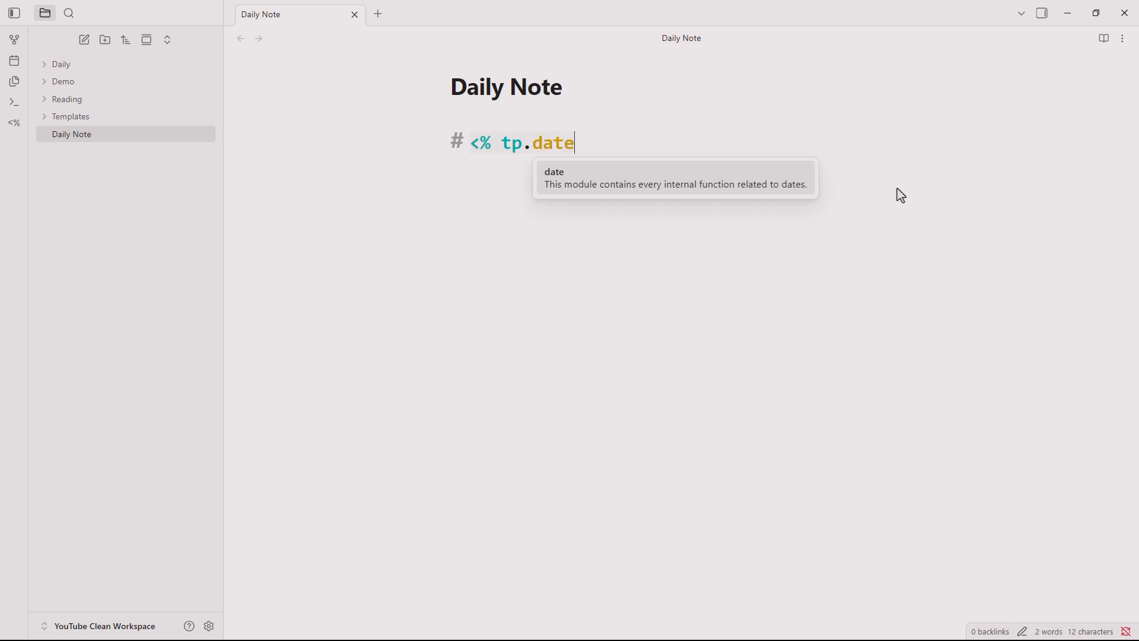
text(.now("MMM)
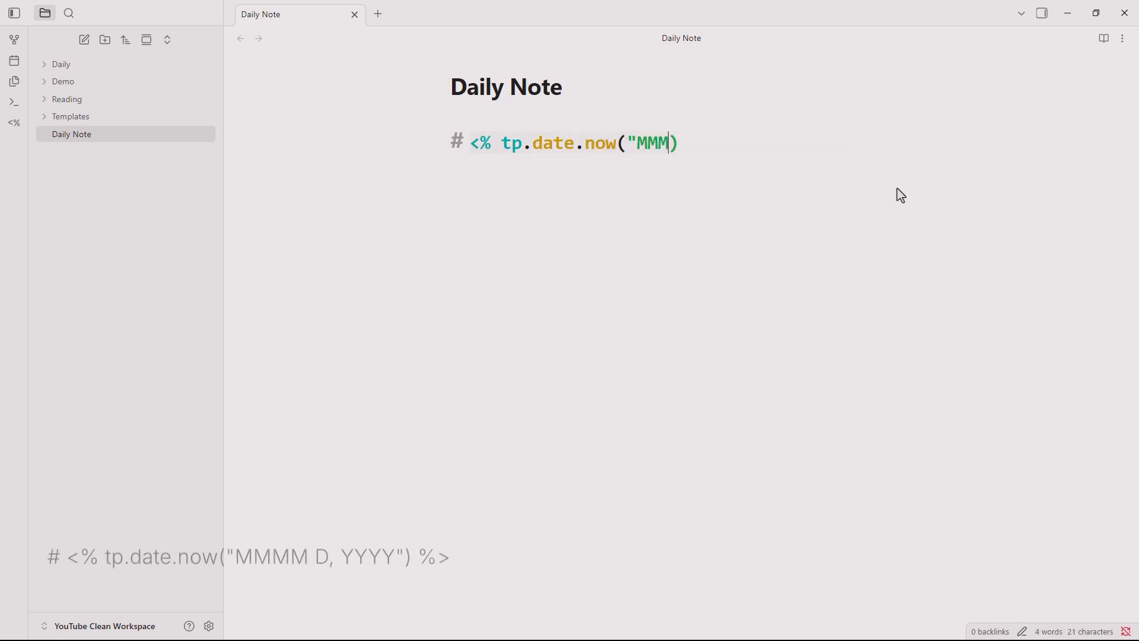
text(M D, YYYY")
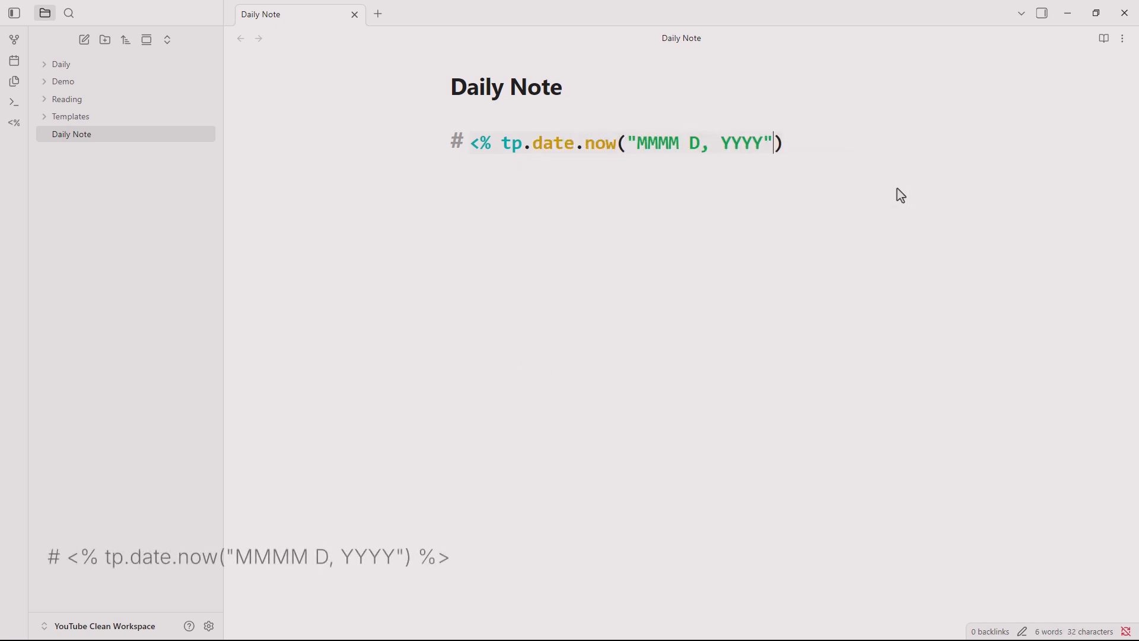
text() %>)
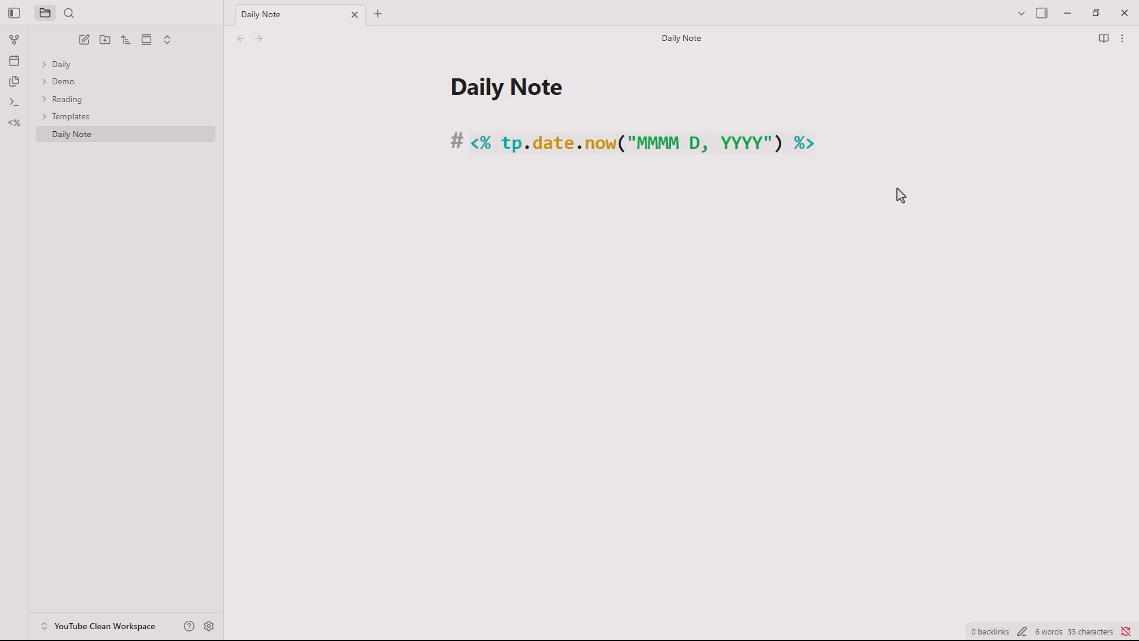
Add the weekday command <% tp.date.now("dddd") %> on a new line below the date heading
key(Return)
text(<% tp.date)
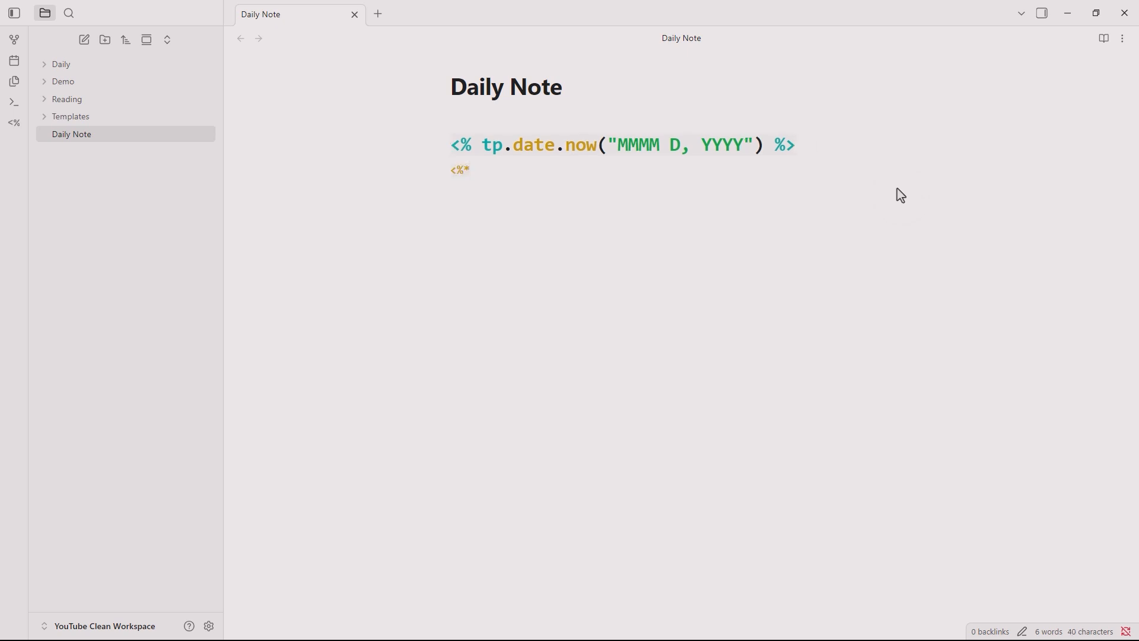
text(.now("dddd") %>)
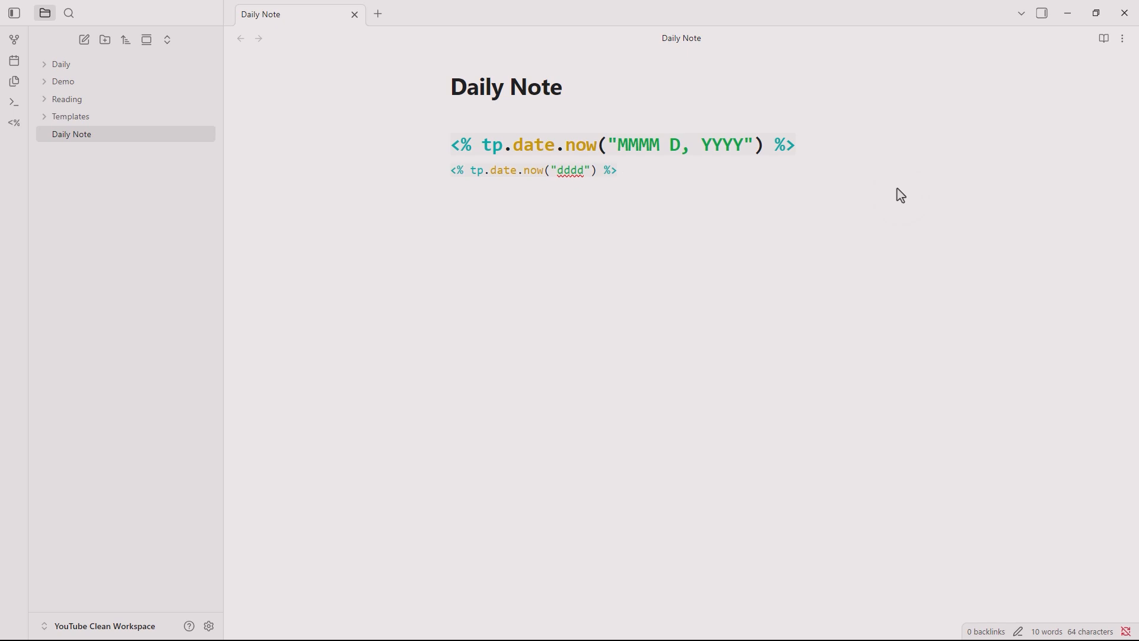
Add the level-two heading Morning Intention below the weekday command in the Daily Note template
text(## Mornin)
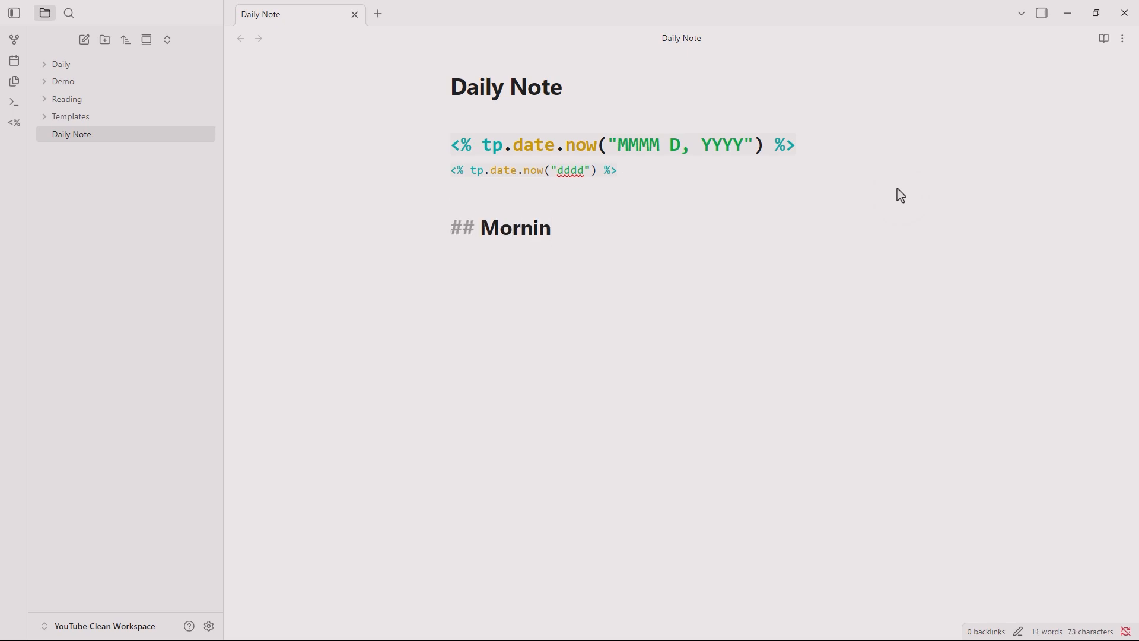
text(g Intention)
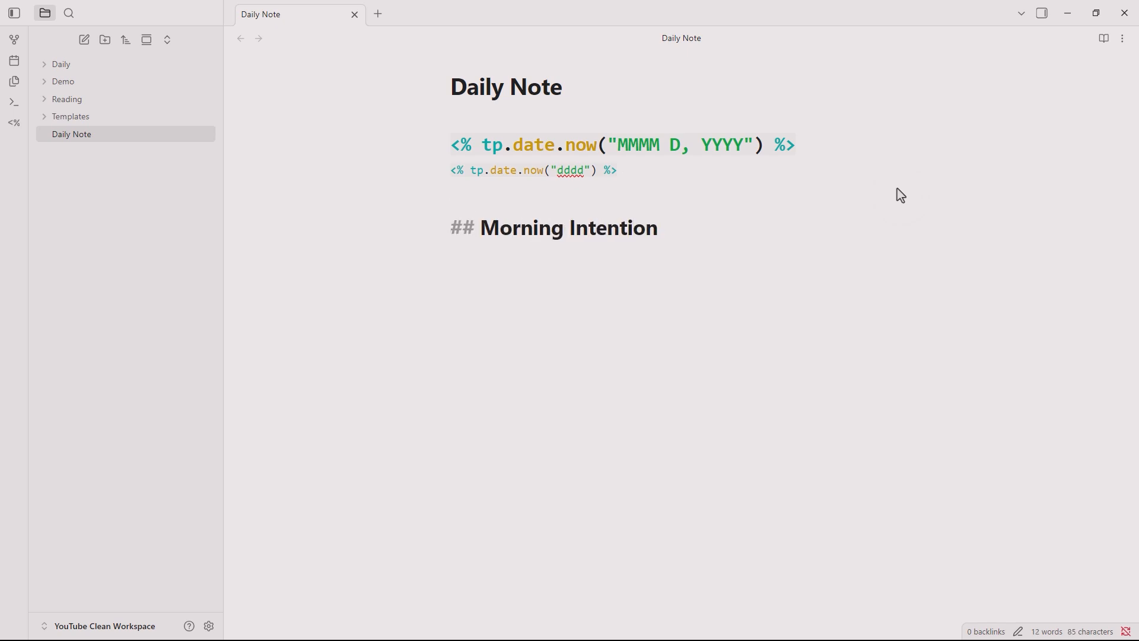
key(Return)
key(Return)
Add a level-two Tasks heading with three empty checkbox items beneath it
text(## Tasks)
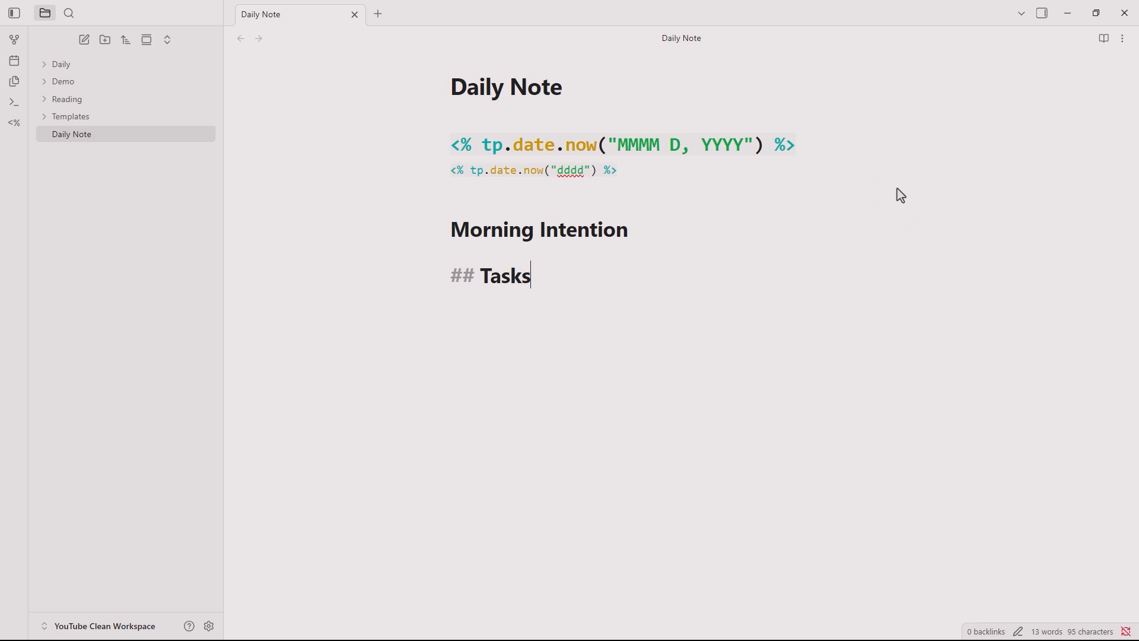
key(Return)
text(- [ ]  )
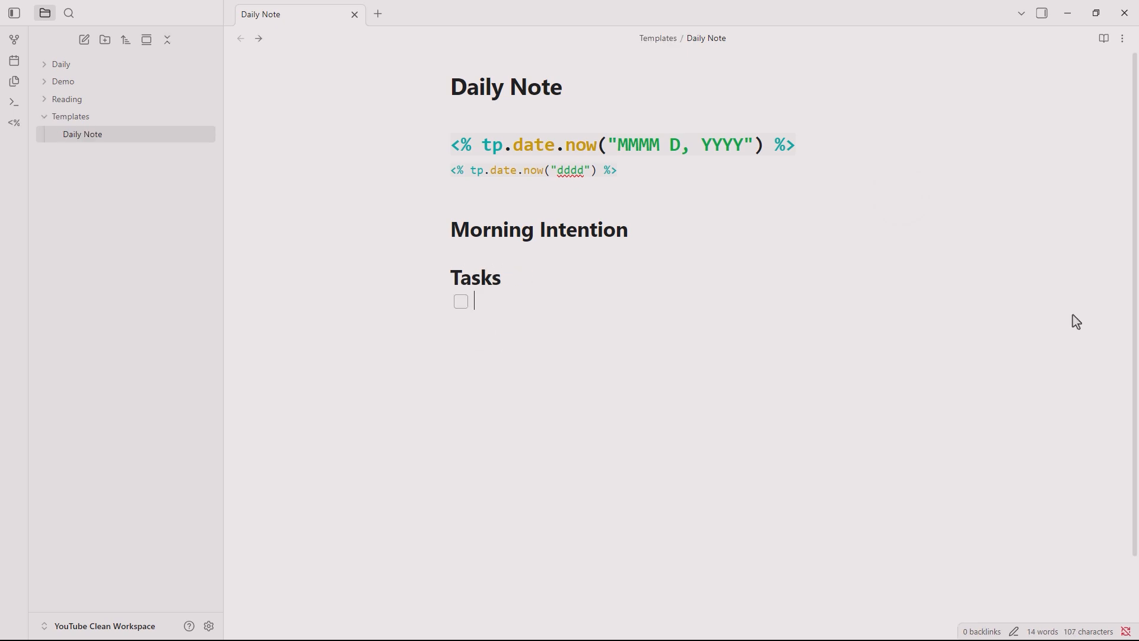
text(- [ ])
key(Return)
Add the level-two headings Notes and Reflection below the task checklist, and close the note
text(- [ ## Notes)
key(Return)
key(Return)
text(##)
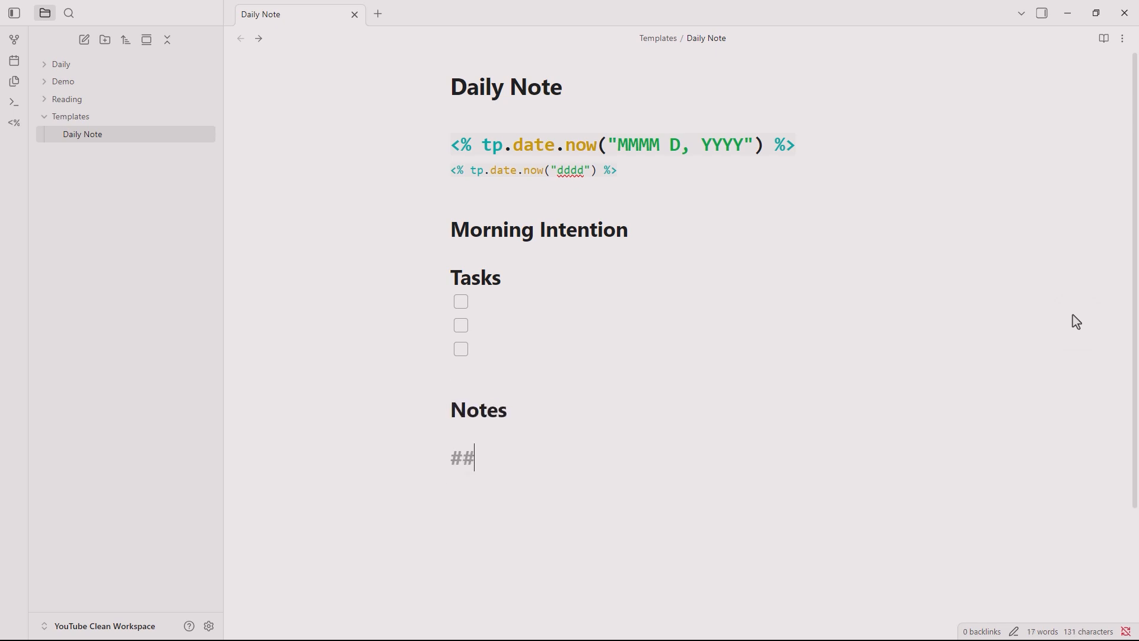
text( Reflection)
key(Return)
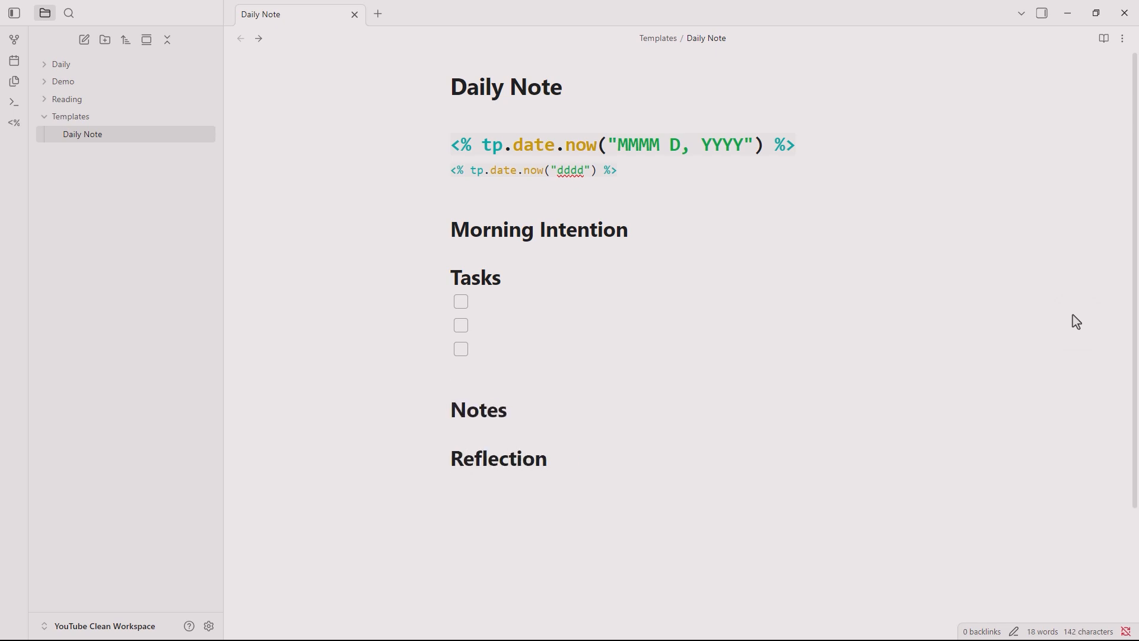
key(ctrl+w)
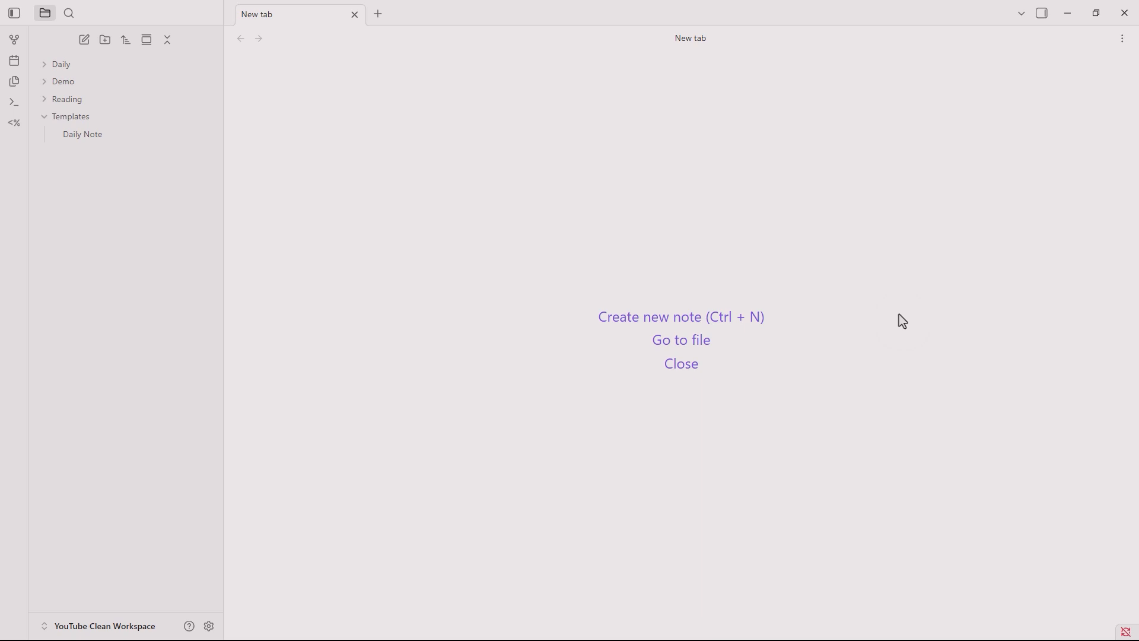
Create a blank note and run Templater's Create new note from template command, choosing the Daily Note template
click(755, 326)
key(Return)
key(ctrl+p)
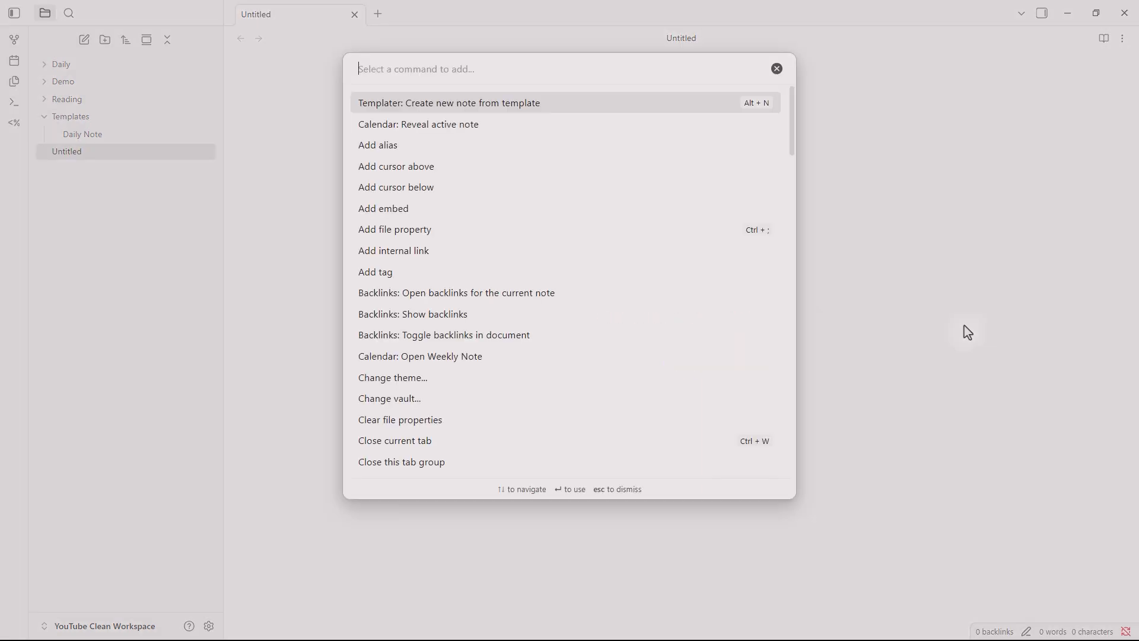
text(Templater)
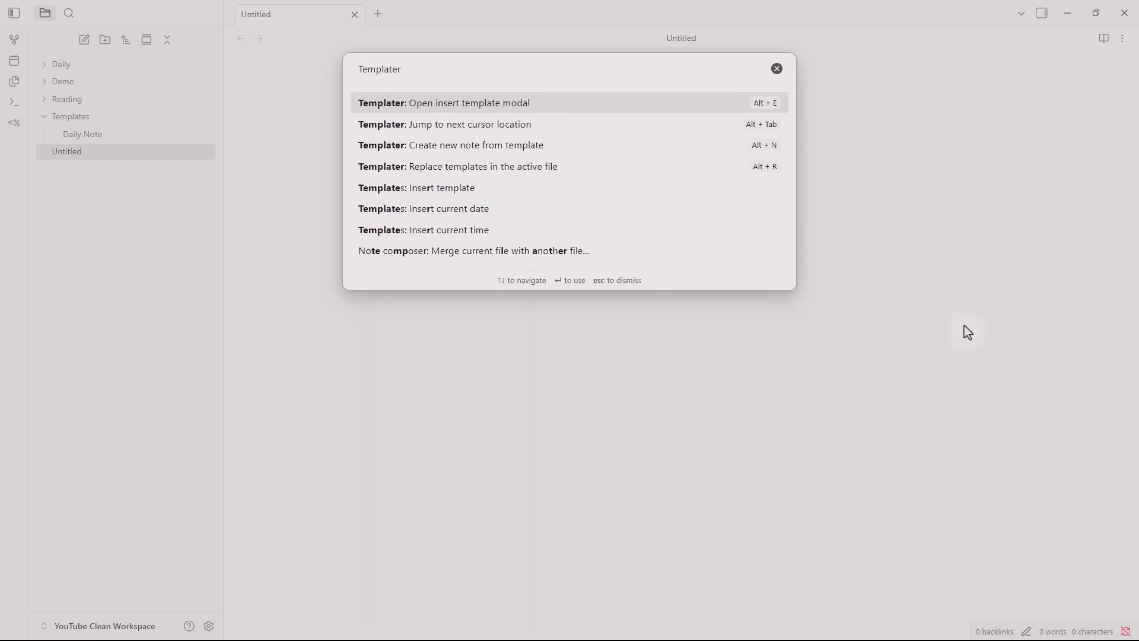
key(Down)
key(Down)
key(Return)
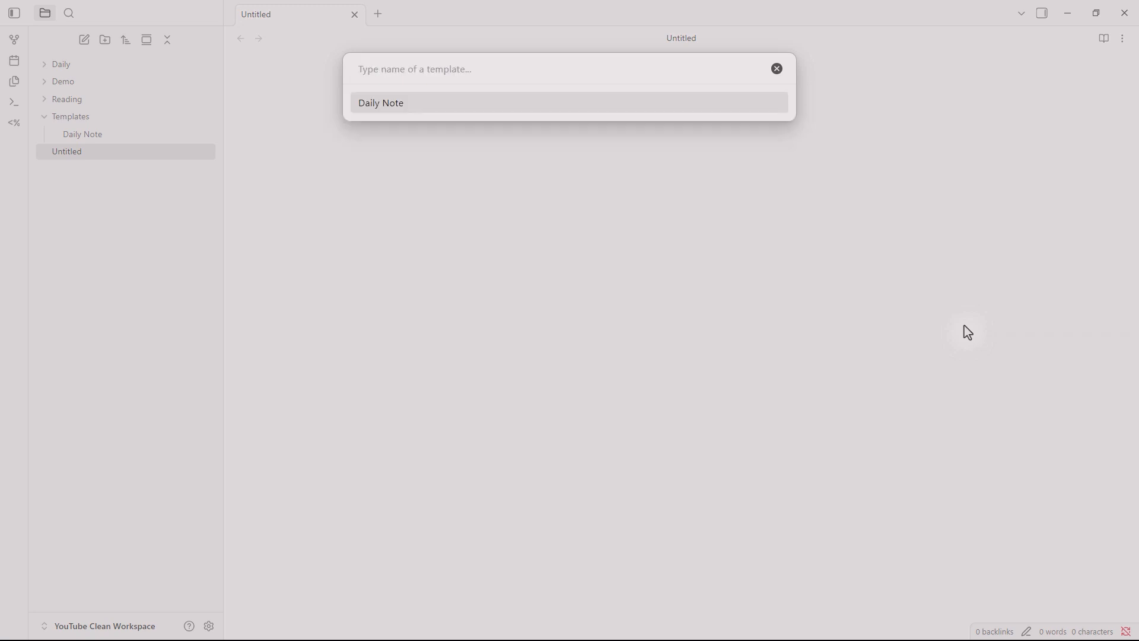
key(Return)
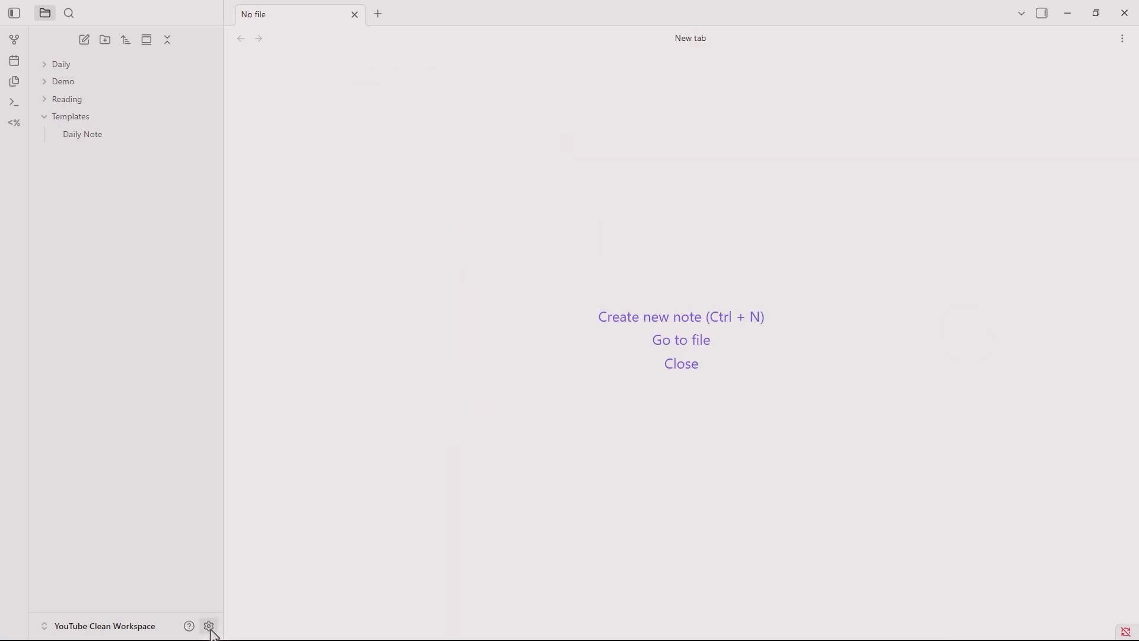
Look up the hotkeys assigned to the Templater commands in the settings
click(209, 625)
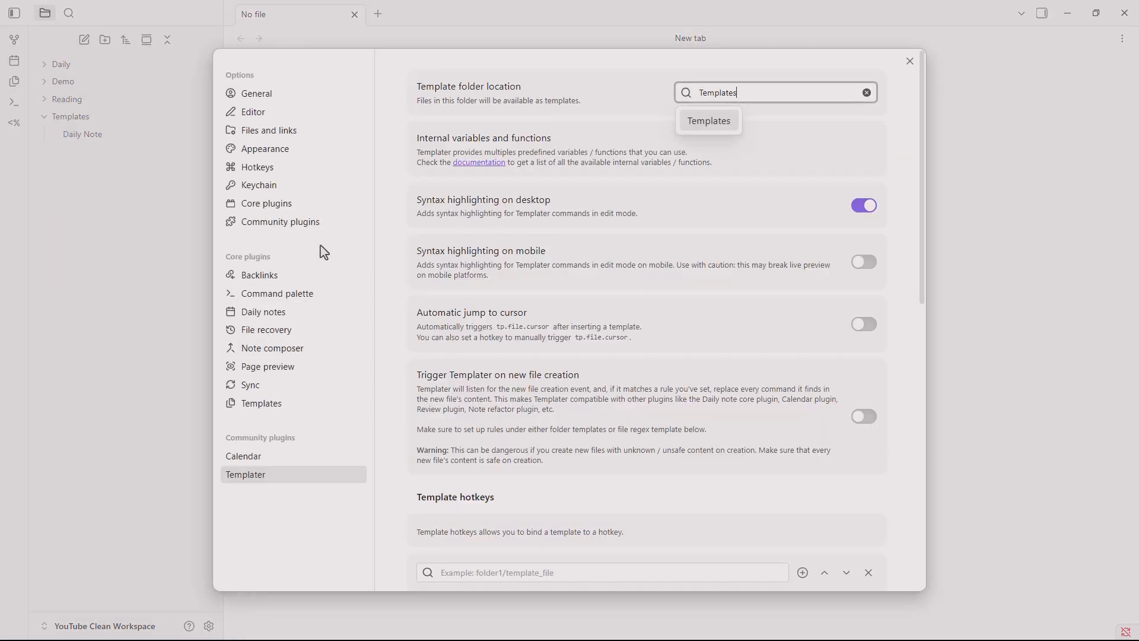
click(311, 174)
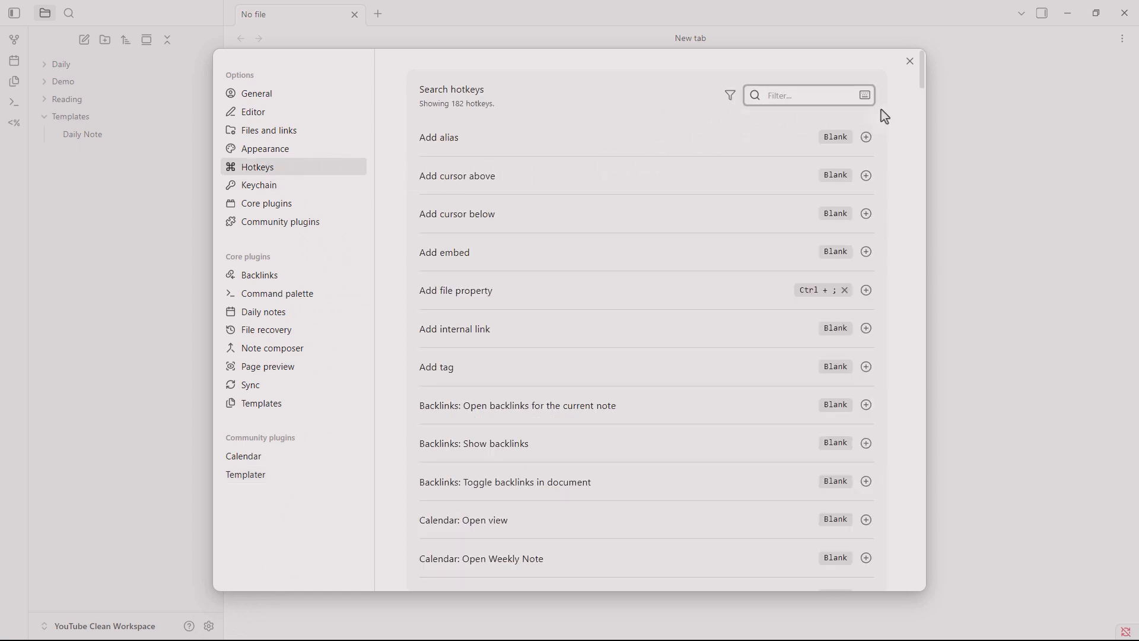
text(Templater)
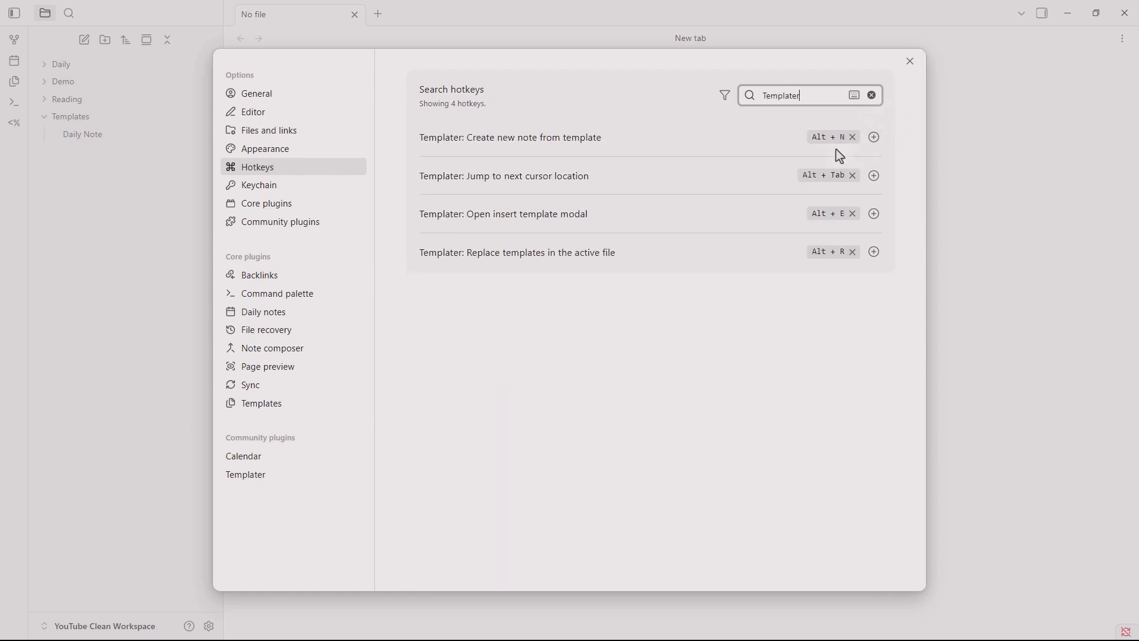
click(912, 65)
Create another note from the Daily Note template using Templater's assigned hotkey
key(alt+n)
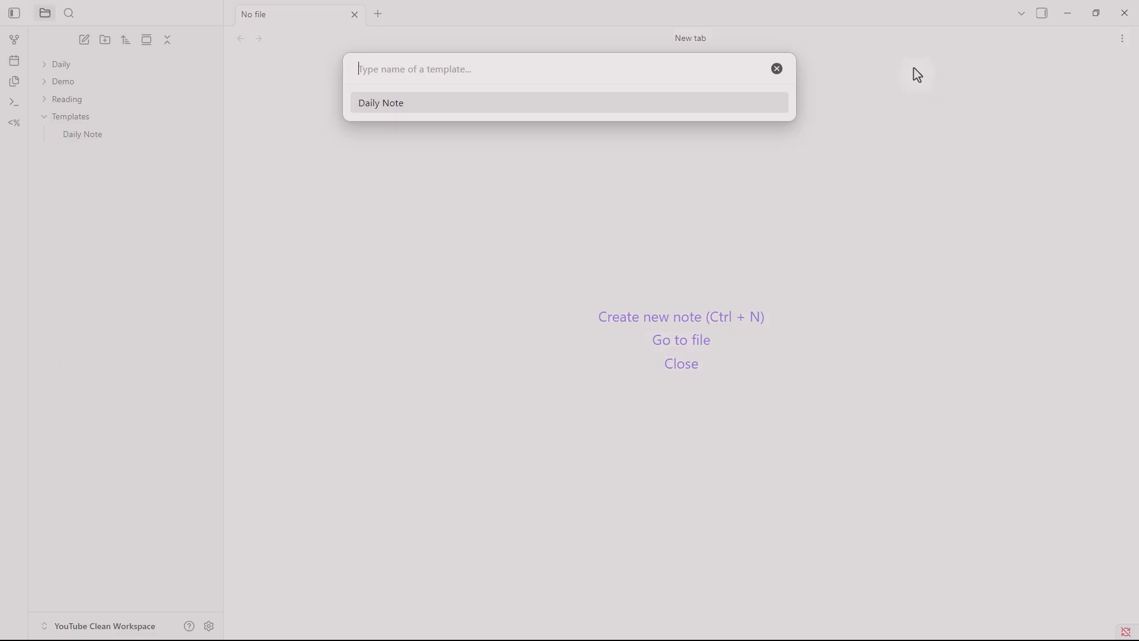
key(Return)
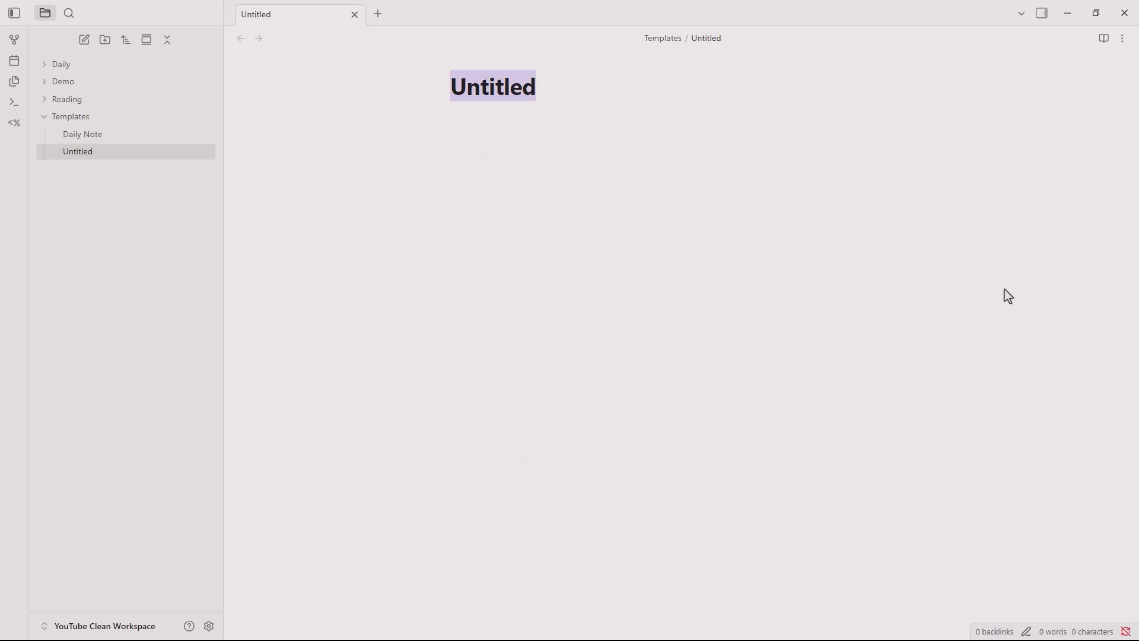
Title the new note in the Templates folder Book Note and add the level-one heading <% tp.file.title %>
text(Book Note)
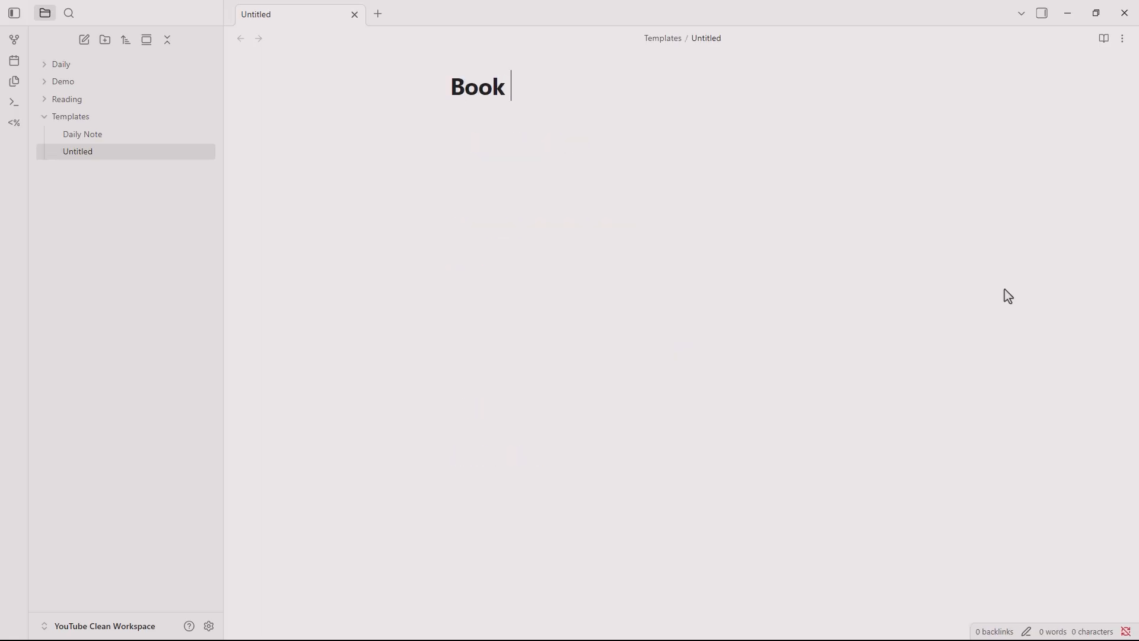
key(Return)
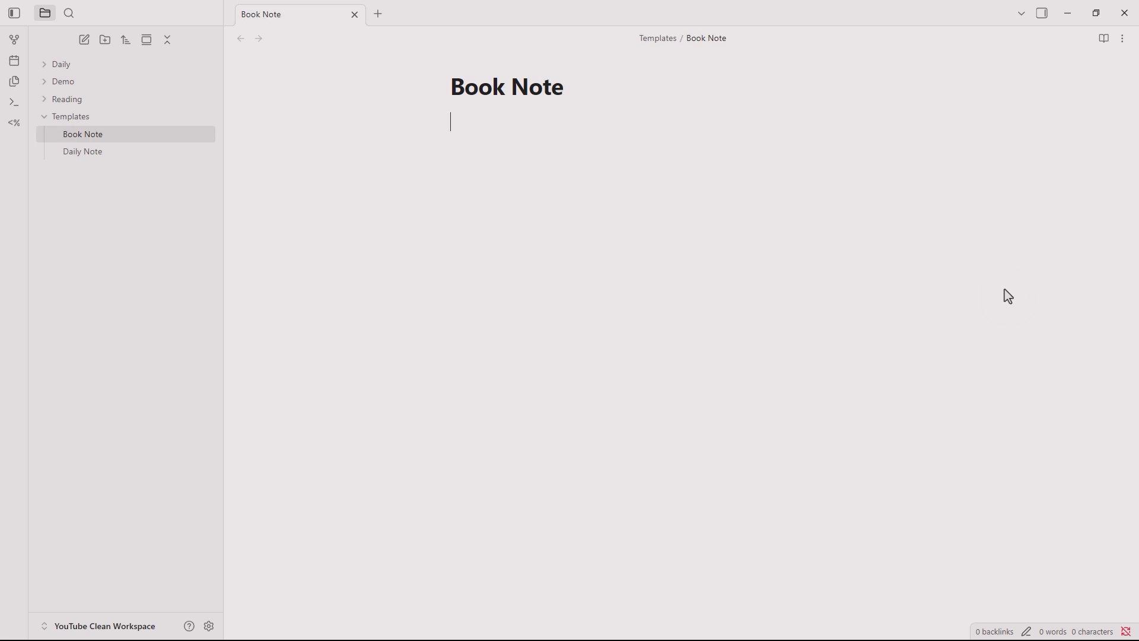
text(# <% tp.file.t)
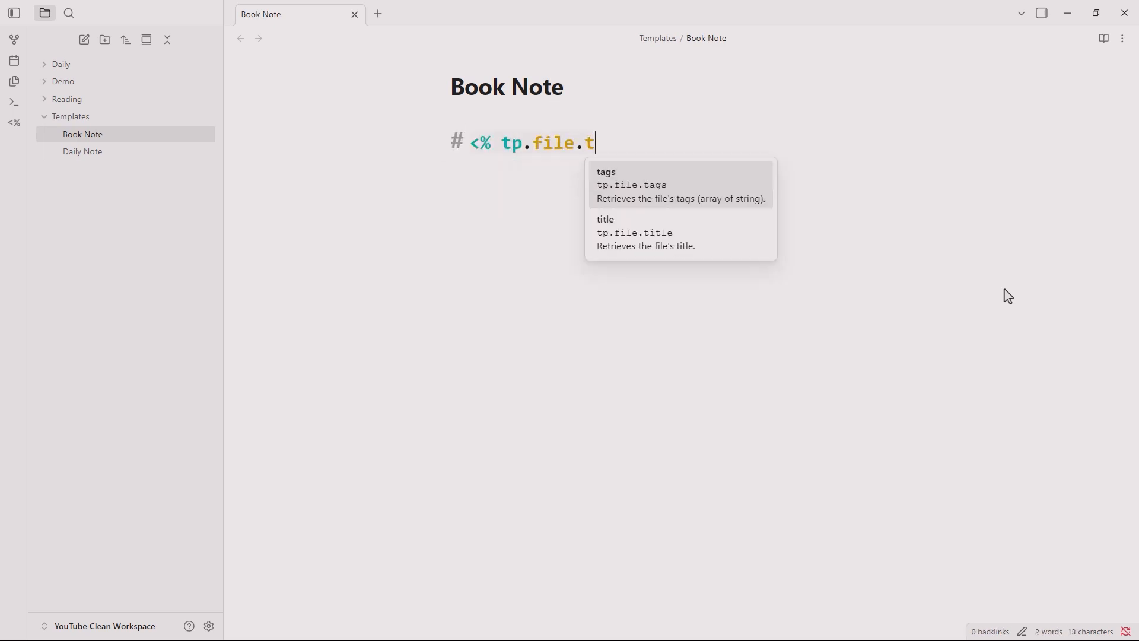
text(itle %>)
key(Return)
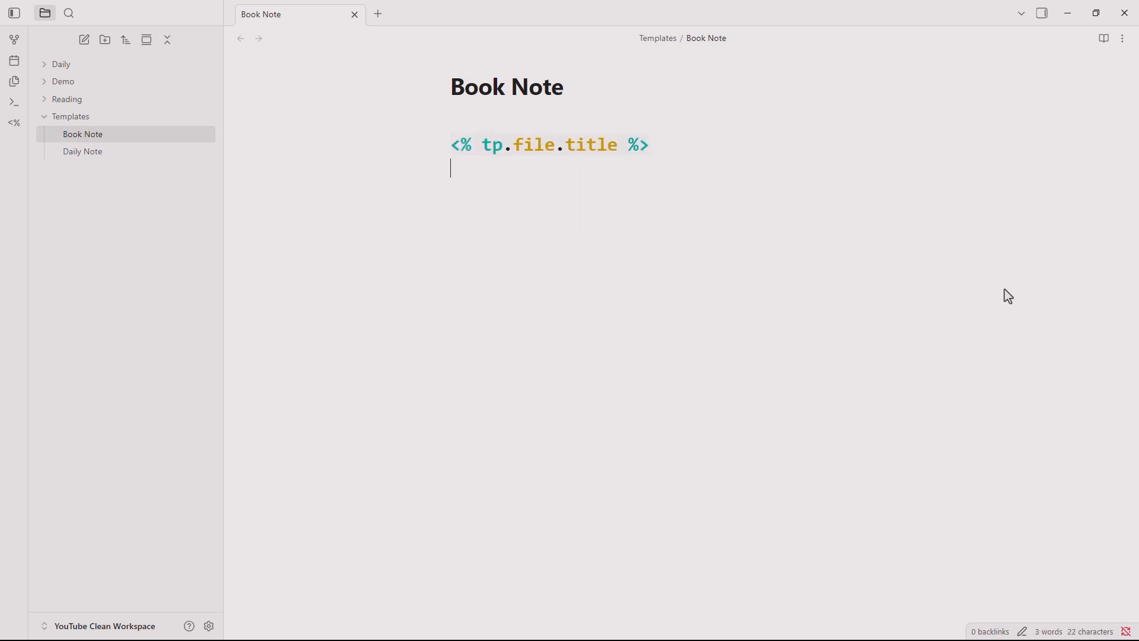
Add lines with bold labels: Author: left blank, Date started: <% tp.date.now("MMMM D, YYYY") %>, and Status: reading
text(**Author:**)
key(Return)
text(**Date sta)
text(rted:** <% tp.date)
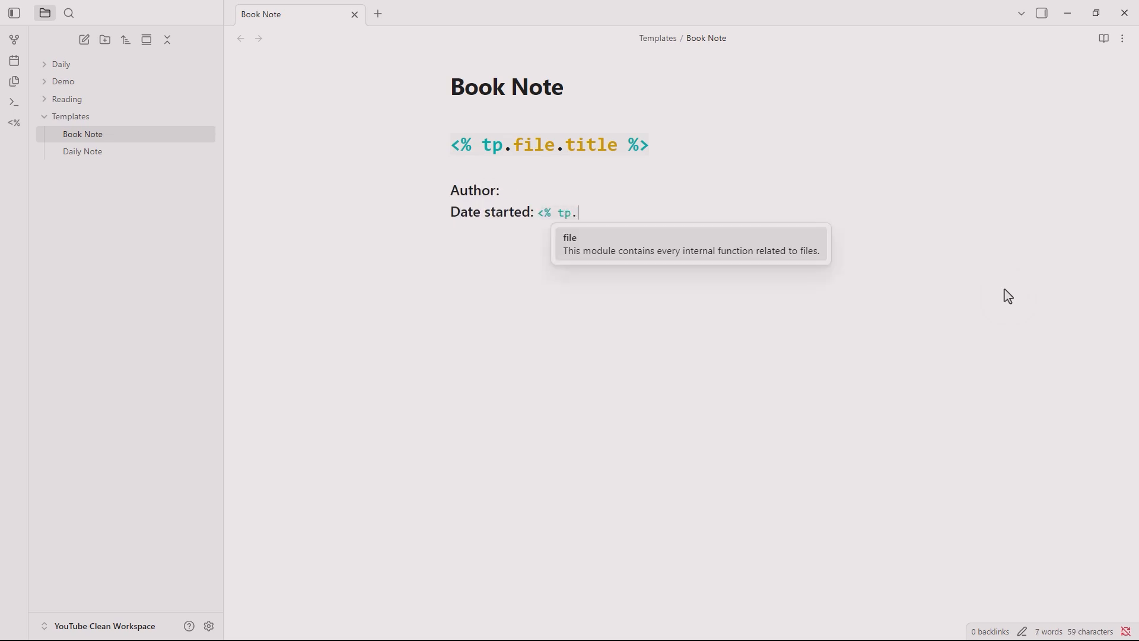
text(.now("MMMM D, YYYY")
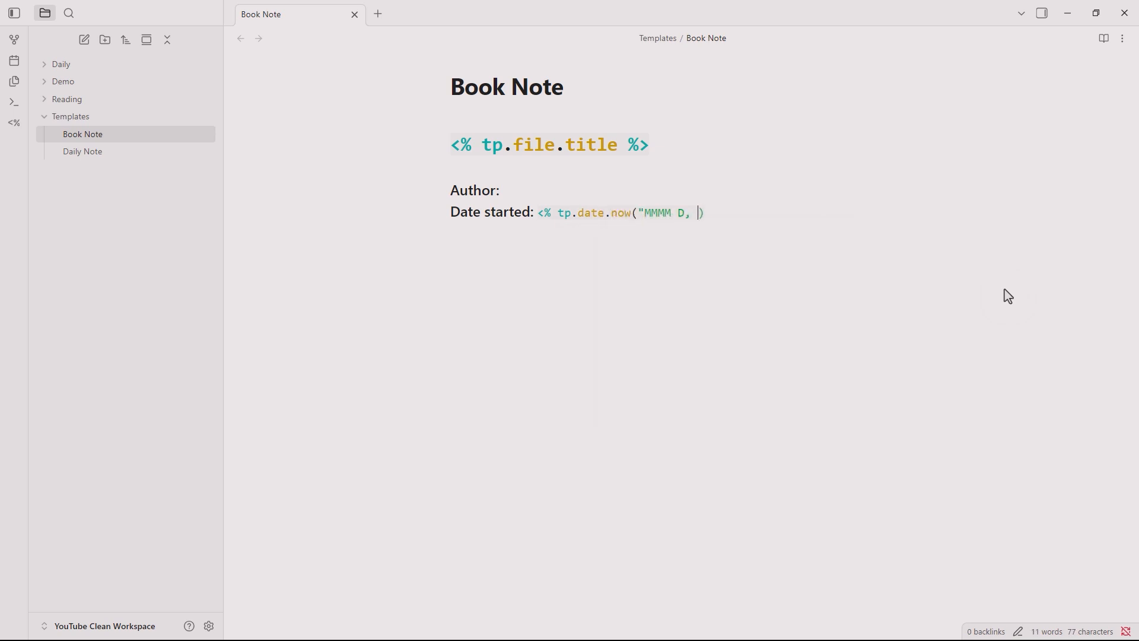
text() %>**Status:** reading)
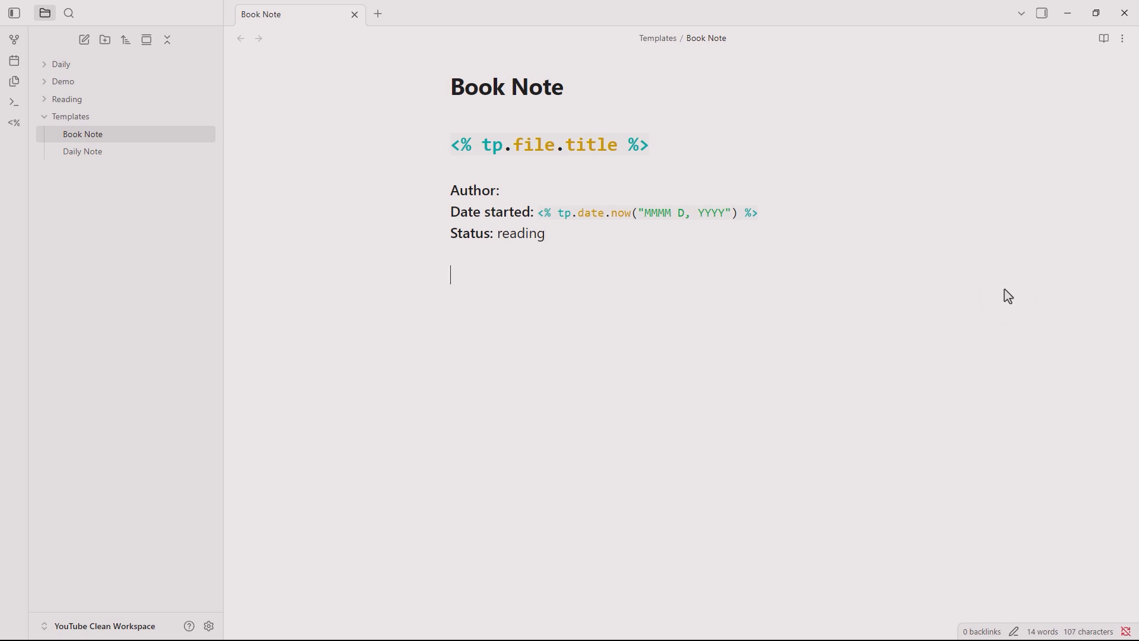
Add the level-two headings Notes, Key ideas and Quotes below the status line
text(## Notes)
key(Return)
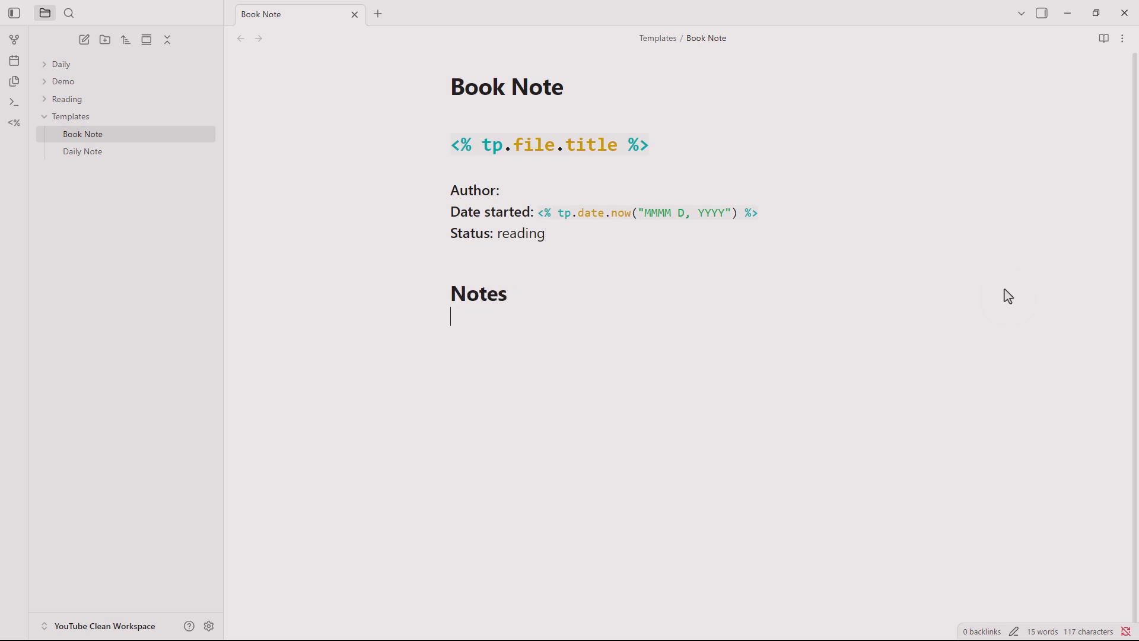
text(## Key ideas)
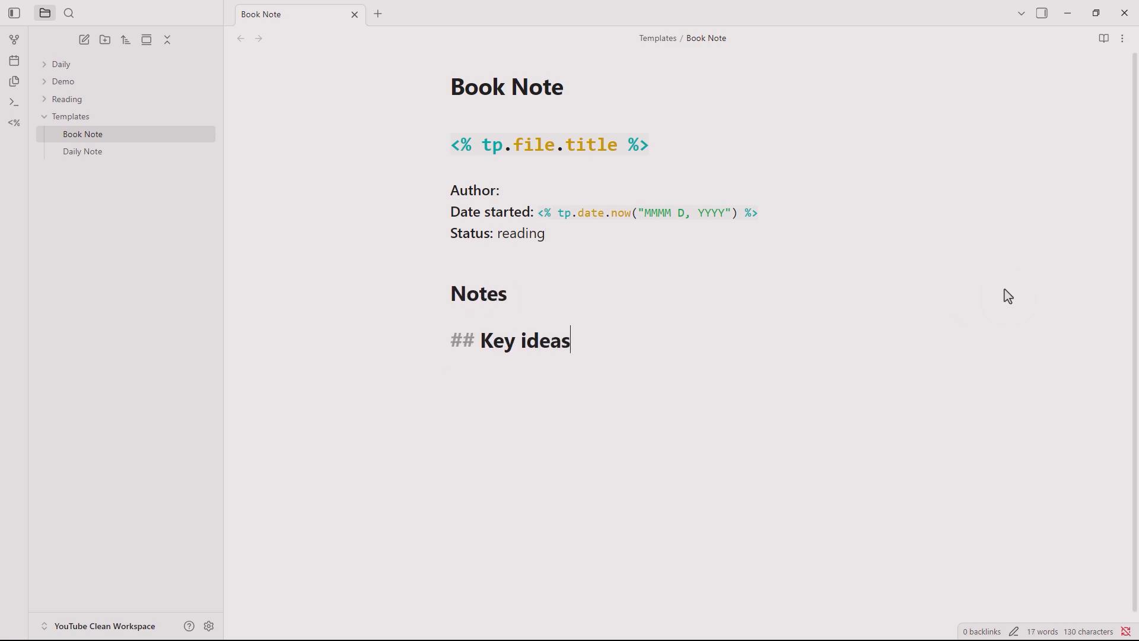
key(Return)
text(## Quotes)
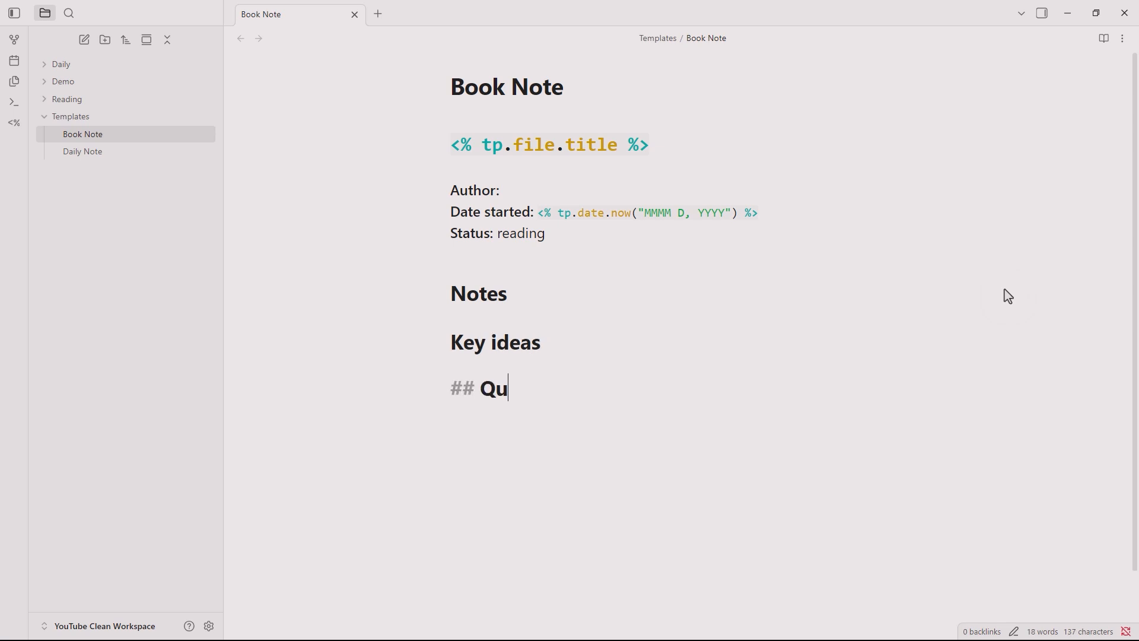
key(Return)
key(Return)
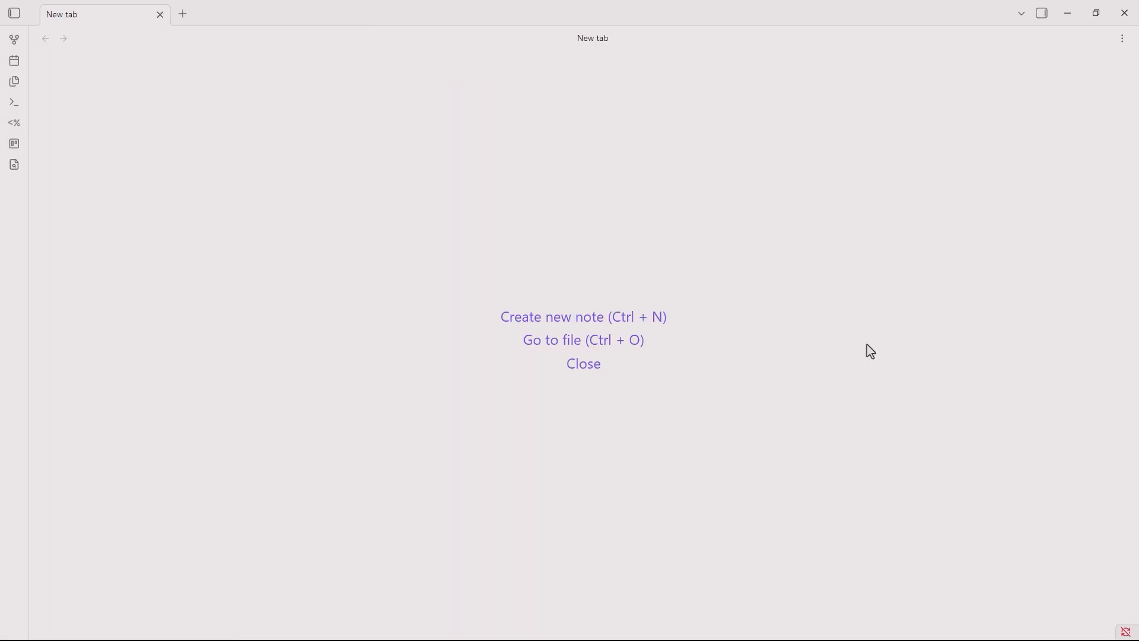
Create a new note titled The War of Art and insert the Book Note template into it
key(ctrl+n)
text(The War of Art)
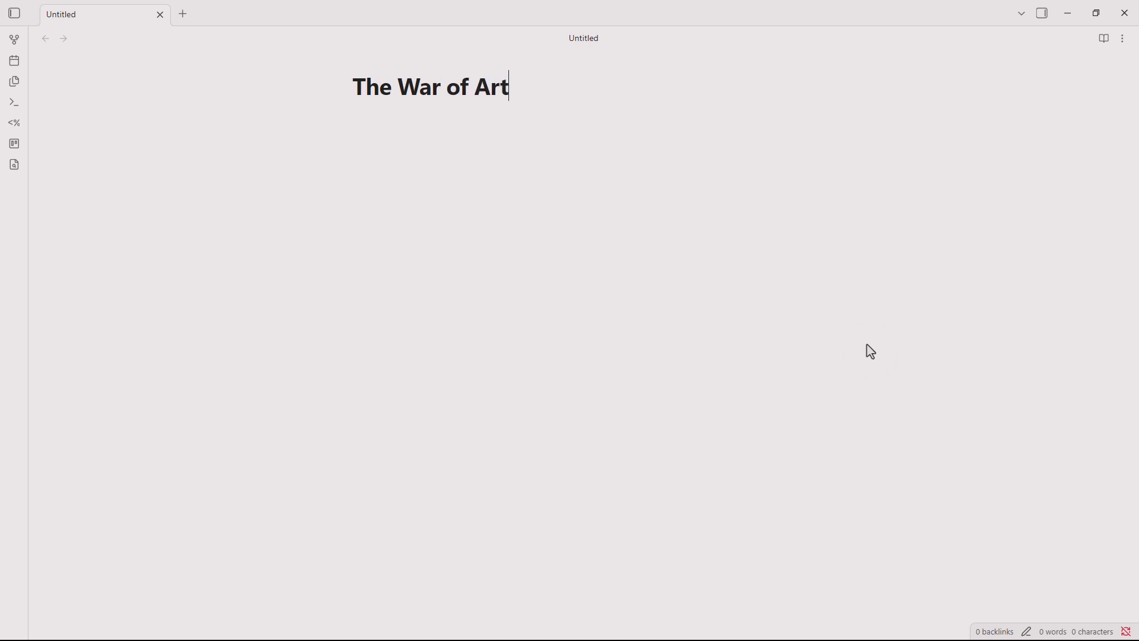
key(Return)
key(ctrl+p)
key(Return)
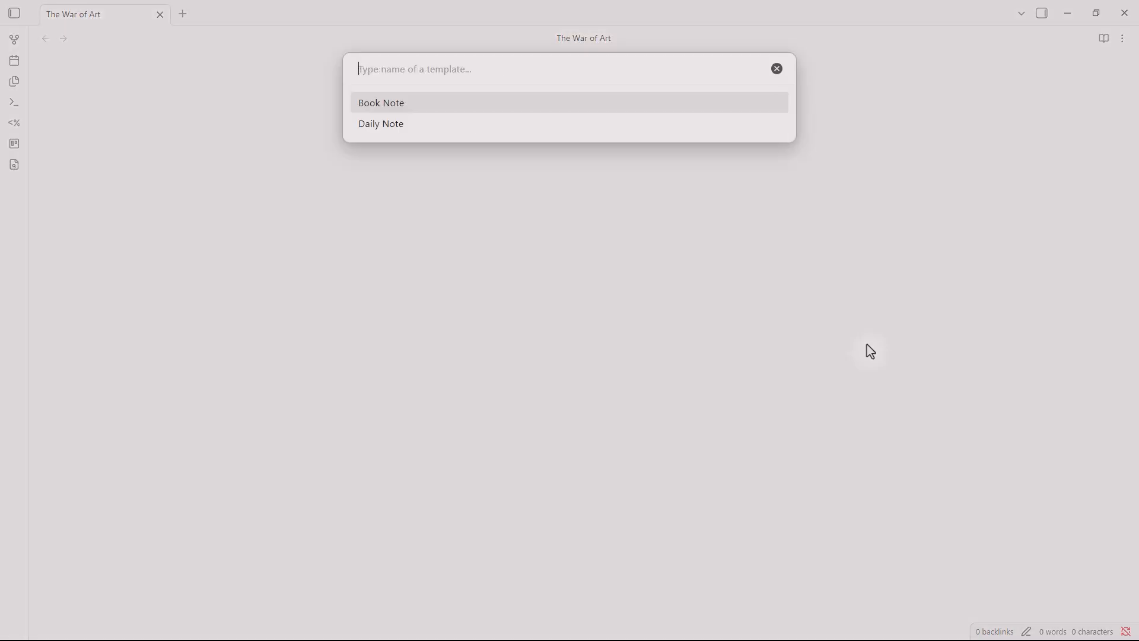
key(Return)
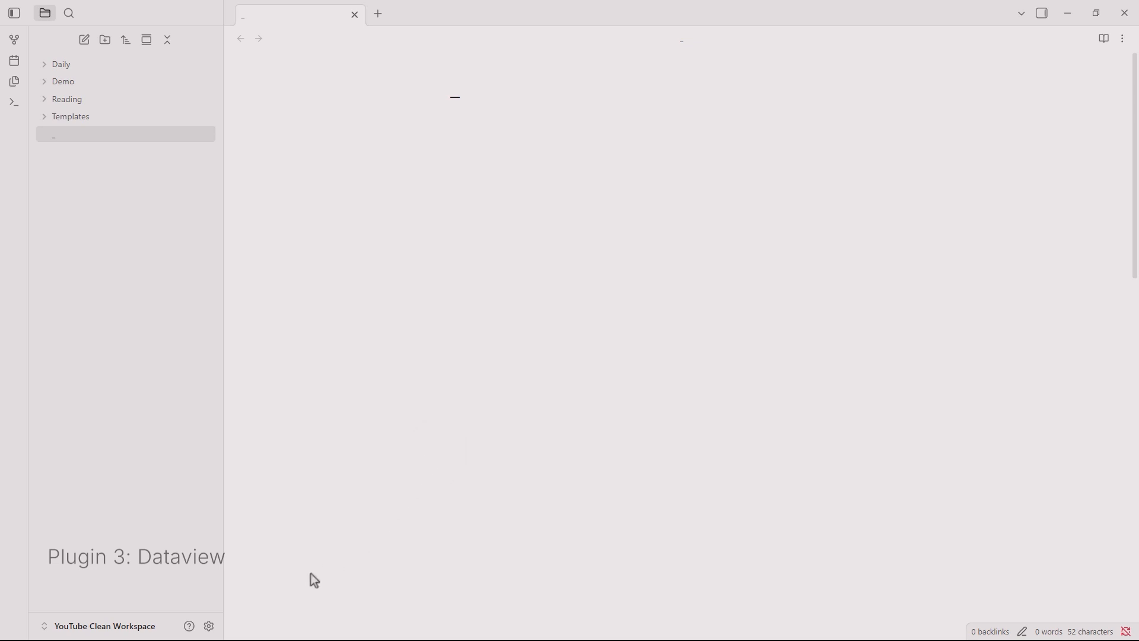
Find the Dataview community plugin, install and enable it, and close the settings
click(208, 626)
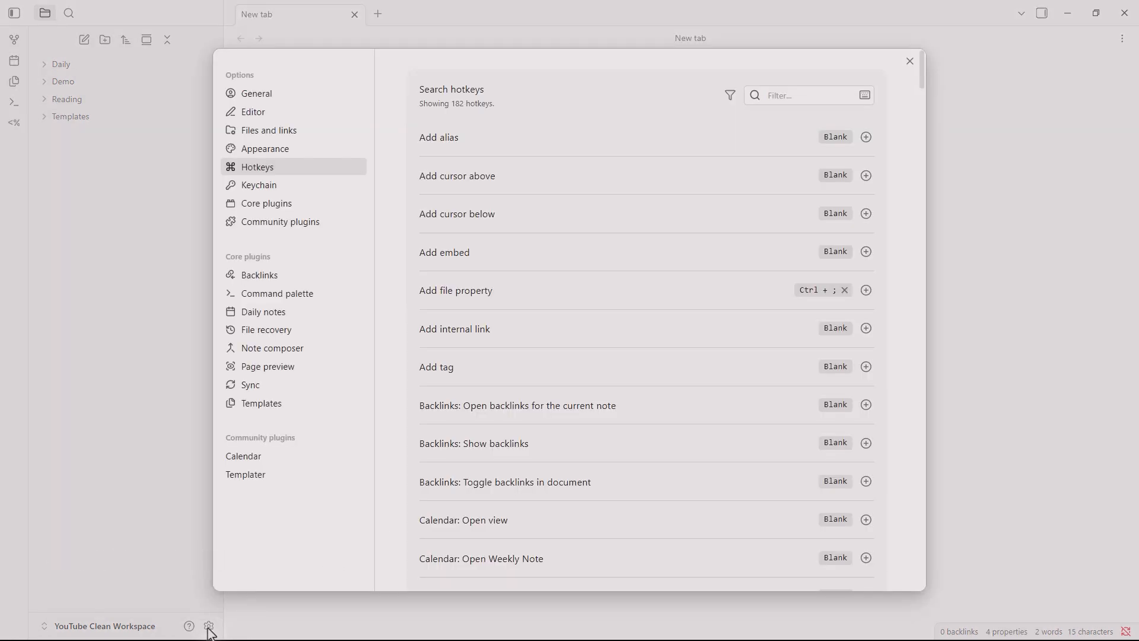
click(309, 227)
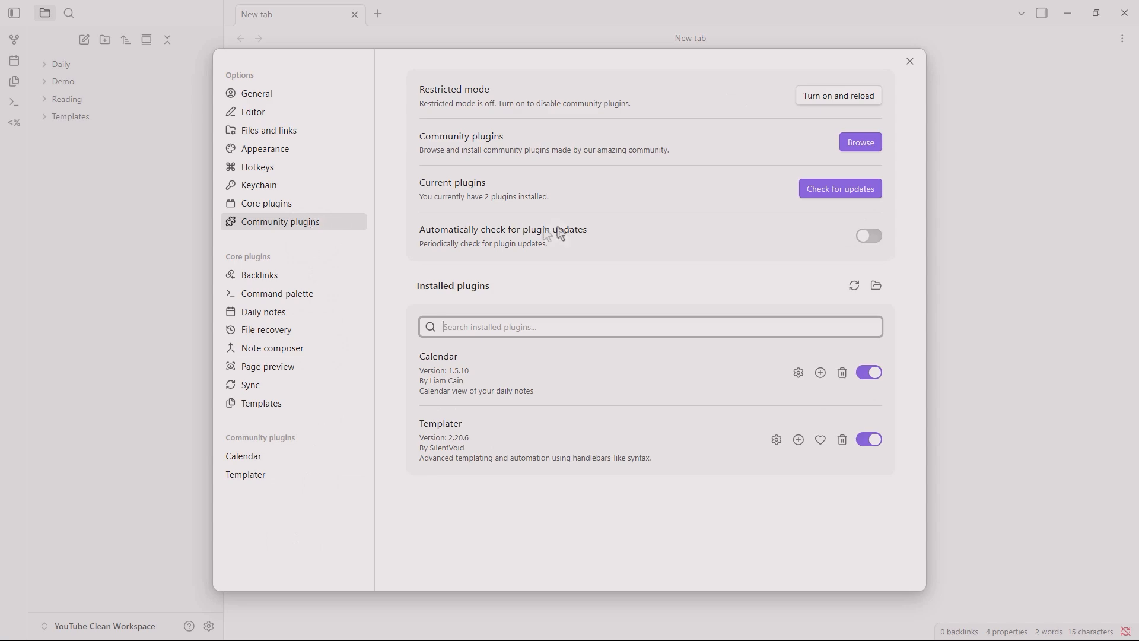
click(861, 144)
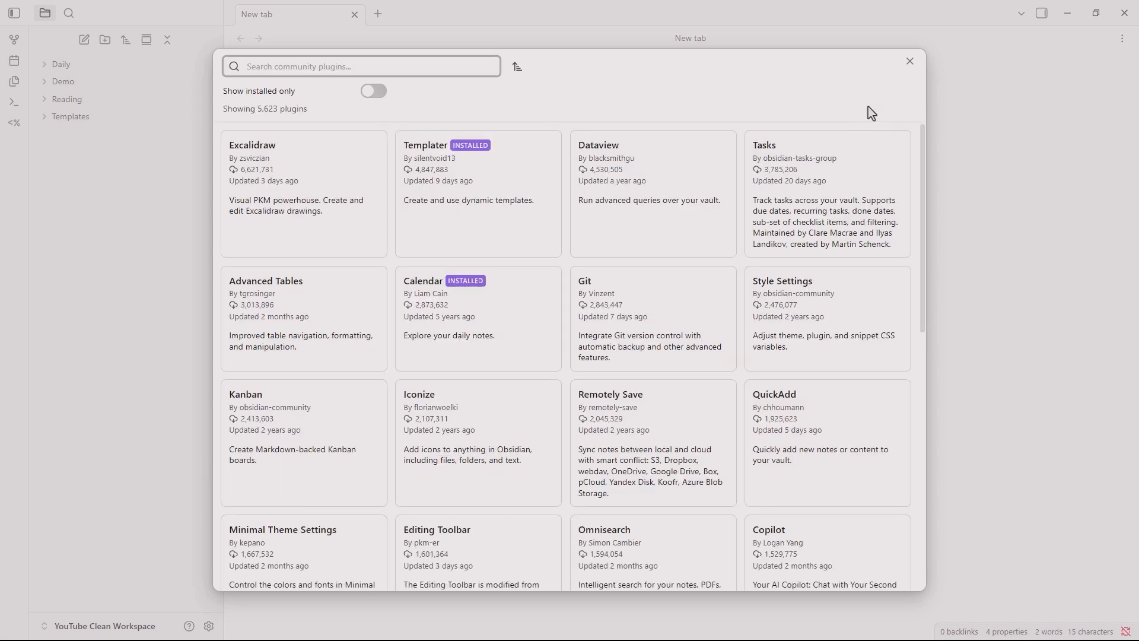
text(Dataview)
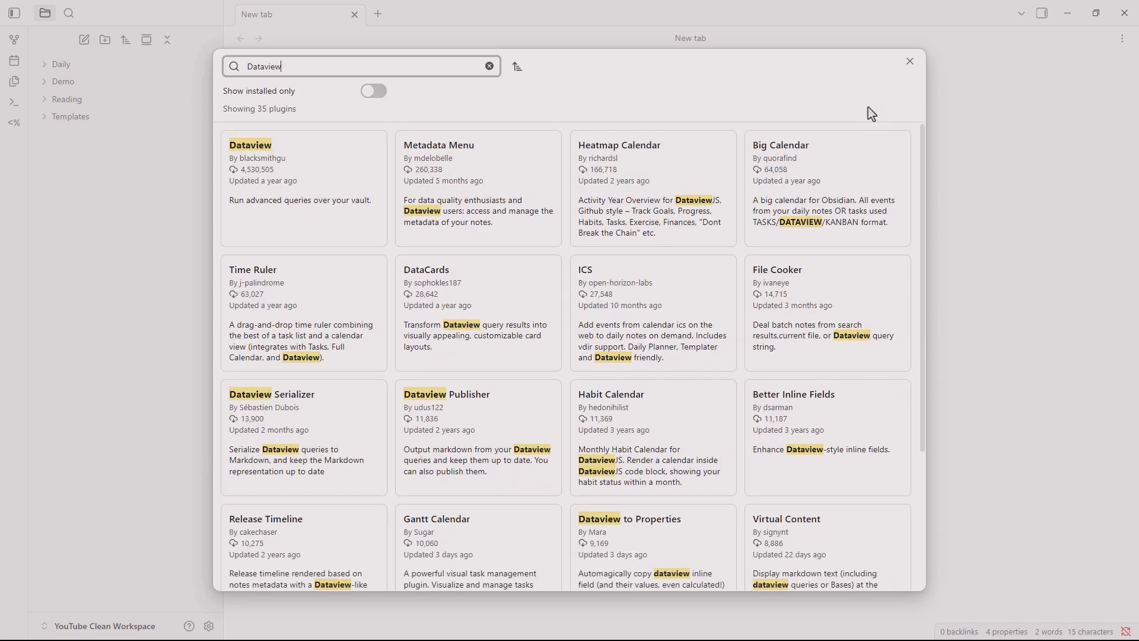
click(358, 209)
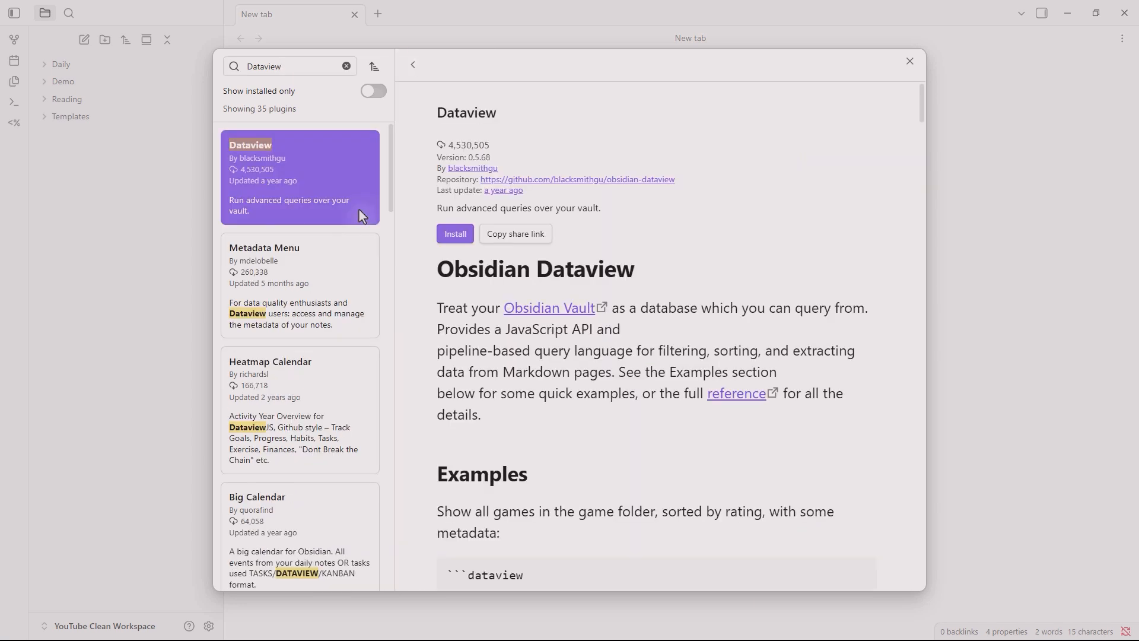
click(449, 237)
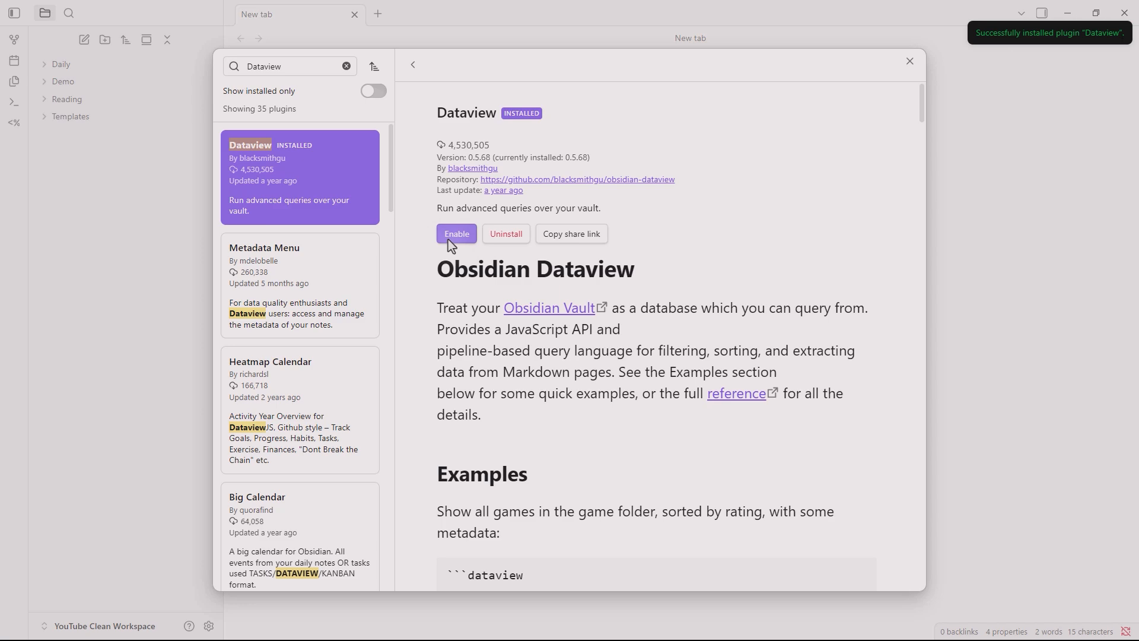
click(451, 237)
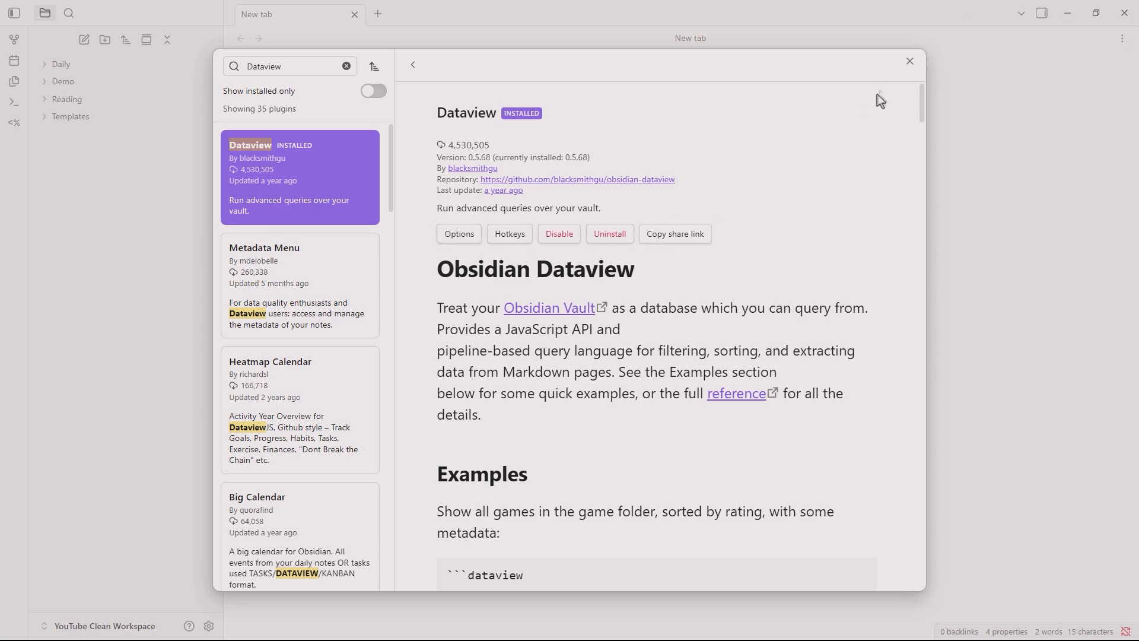
click(908, 62)
click(908, 63)
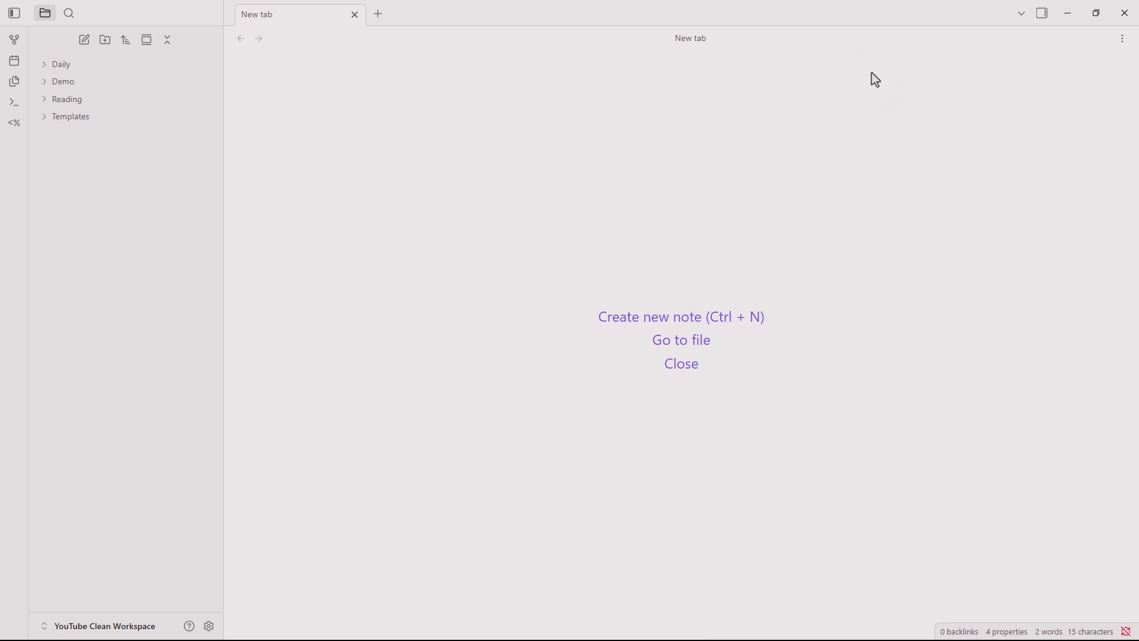
Open the Deep Work note in the Reading folder and examine its properties in both source and reading view
click(44, 105)
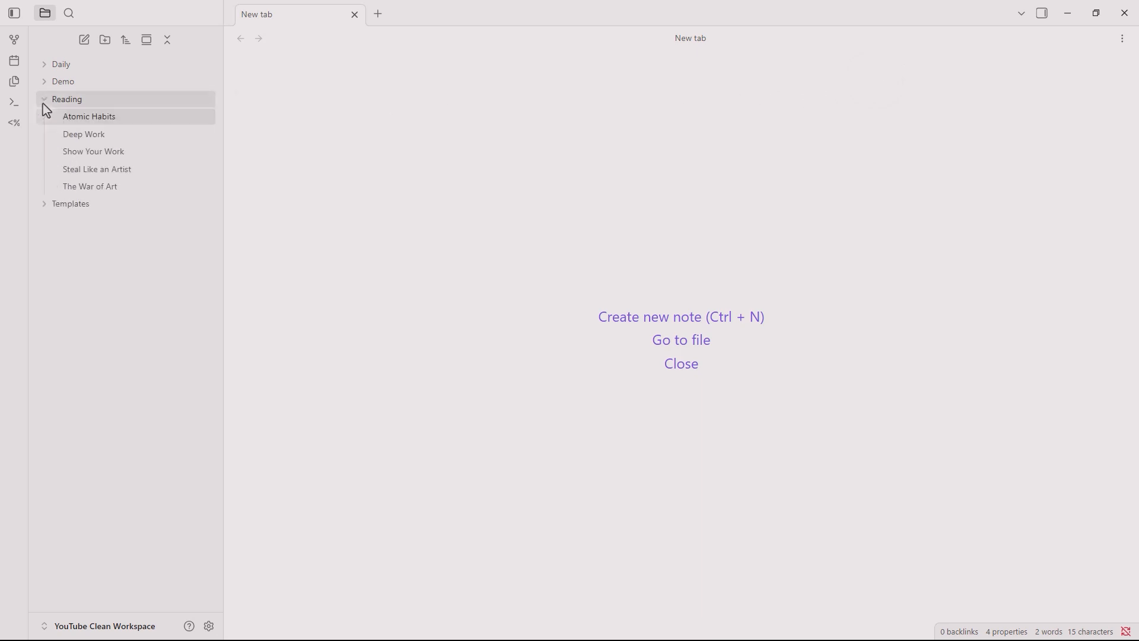
click(66, 137)
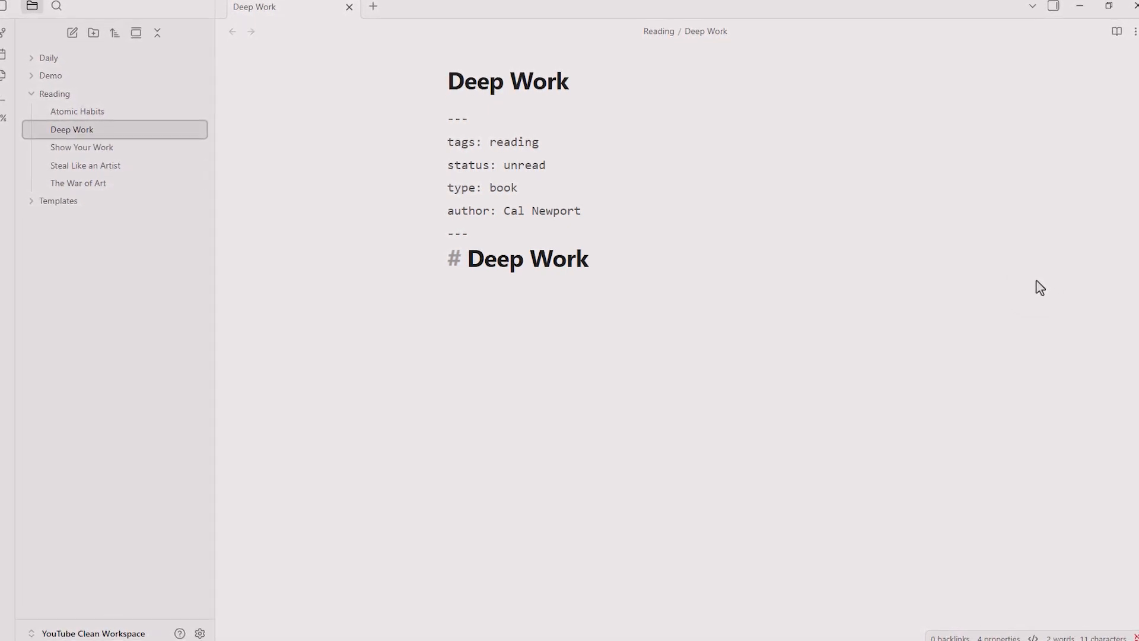
key(ctrl+e)
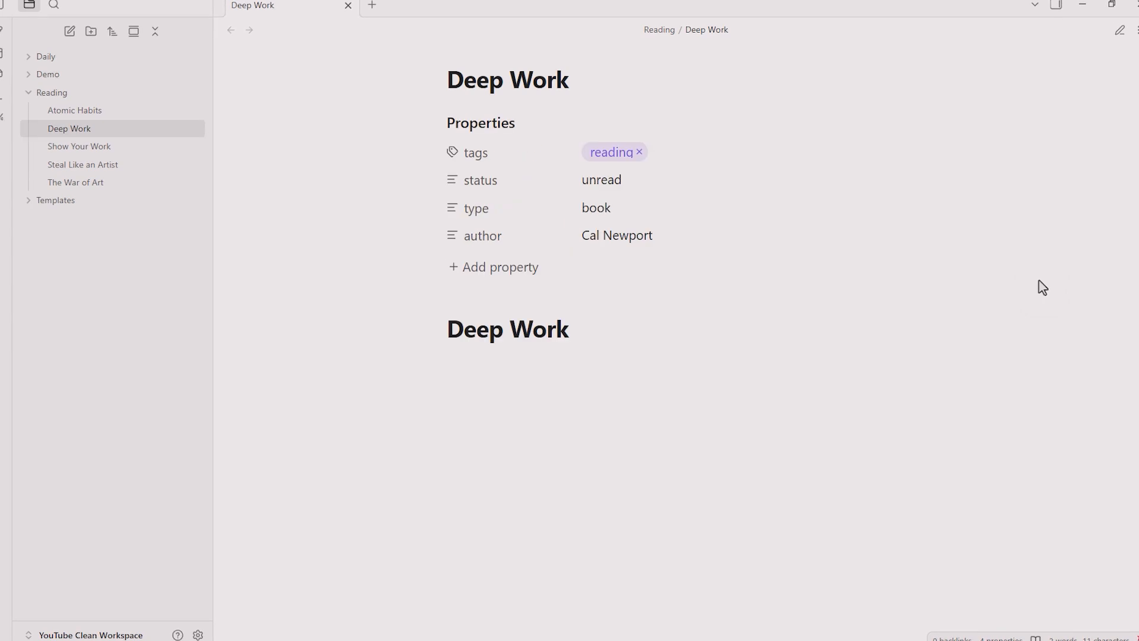
key(ctrl+e)
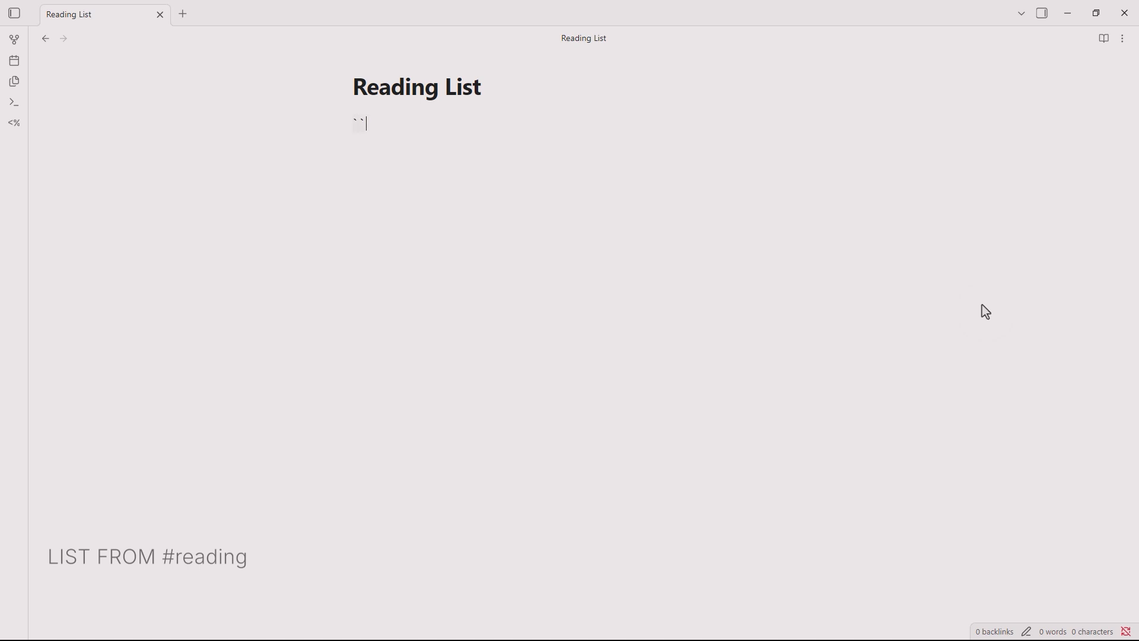
Add a dataview code block containing the query LIST FROM #reading to the Reading List note
text(dataview)
key(Return)
text(L)
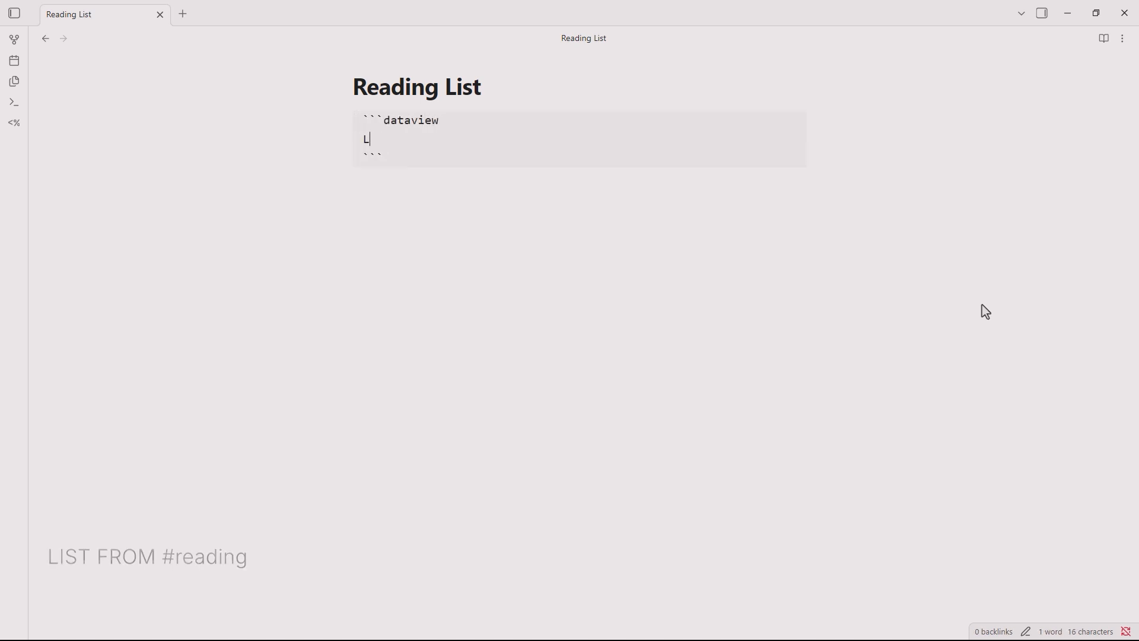
text(IST FROM )
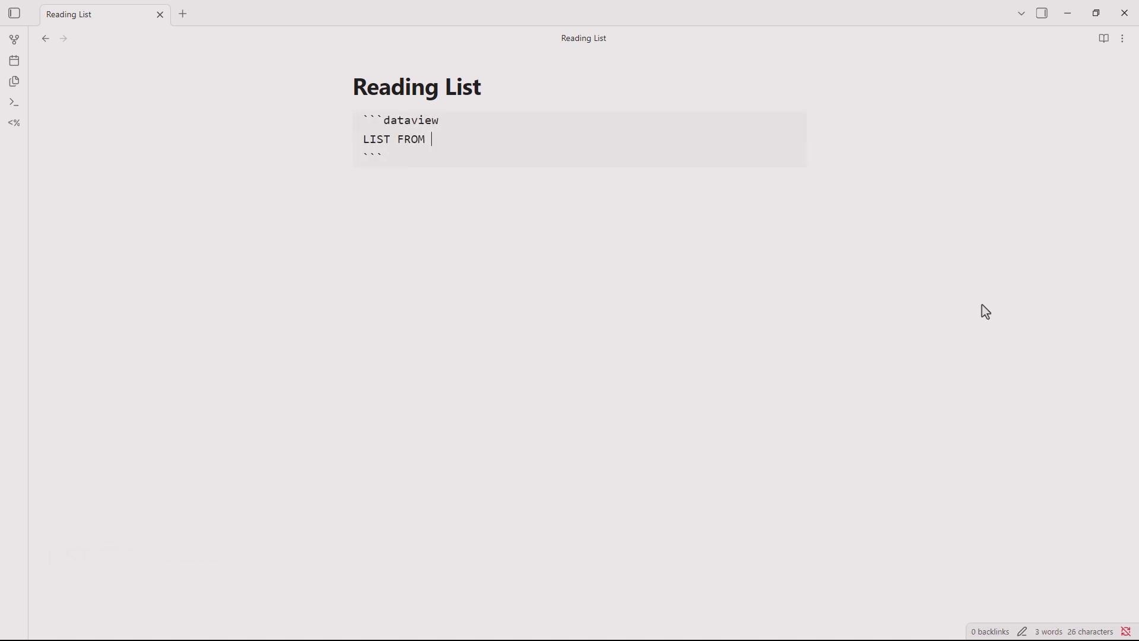
text(#readi)
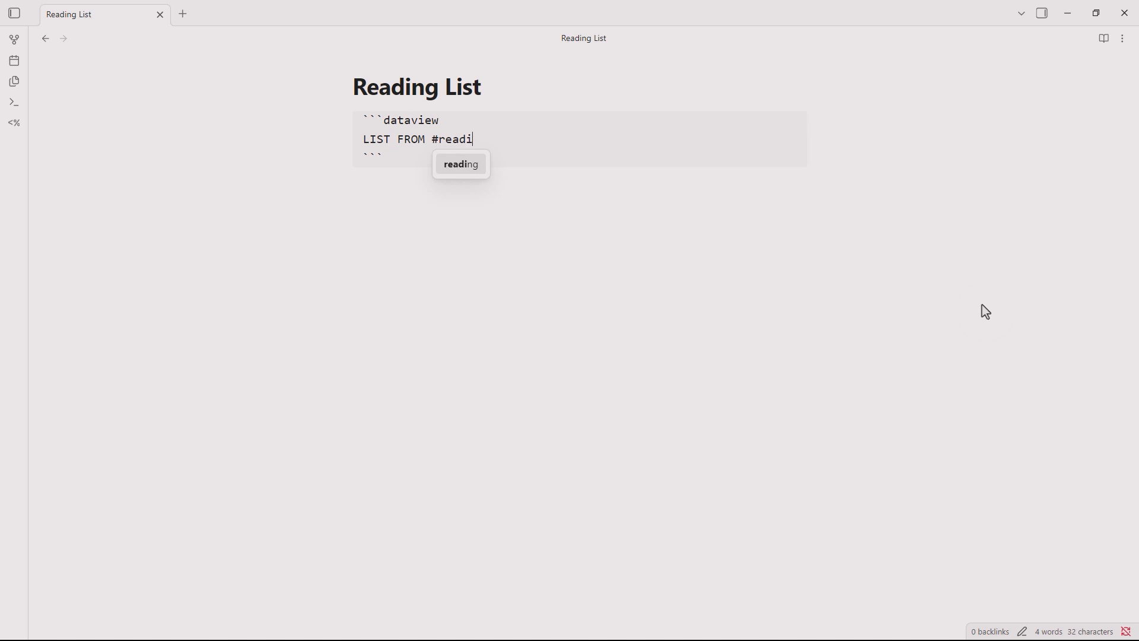
key(Return)
key(Down)
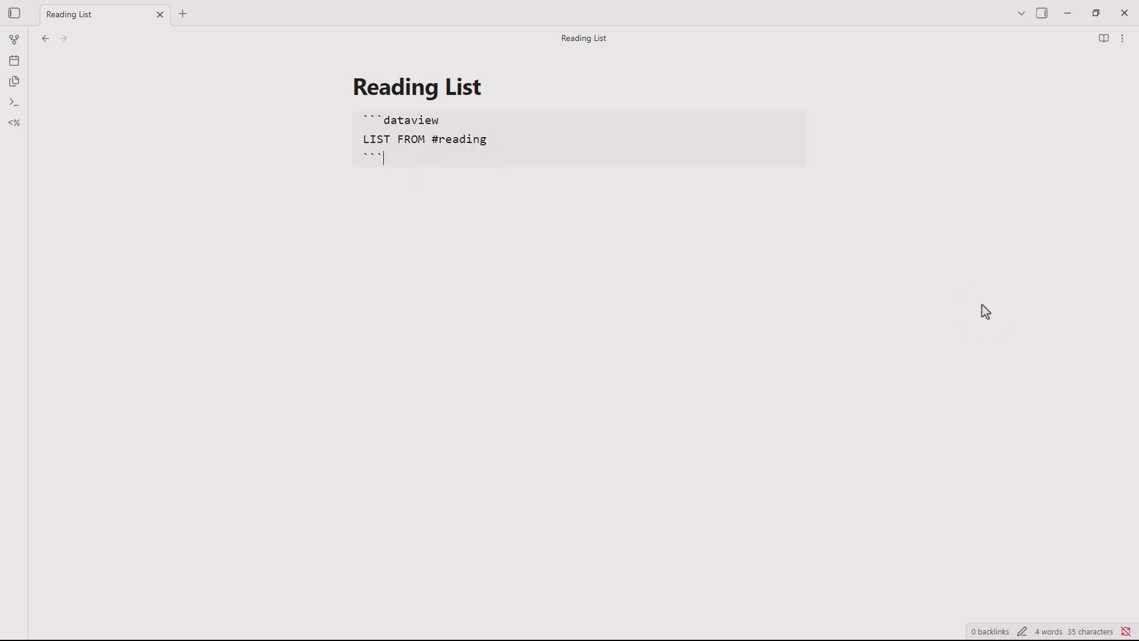
key(Return)
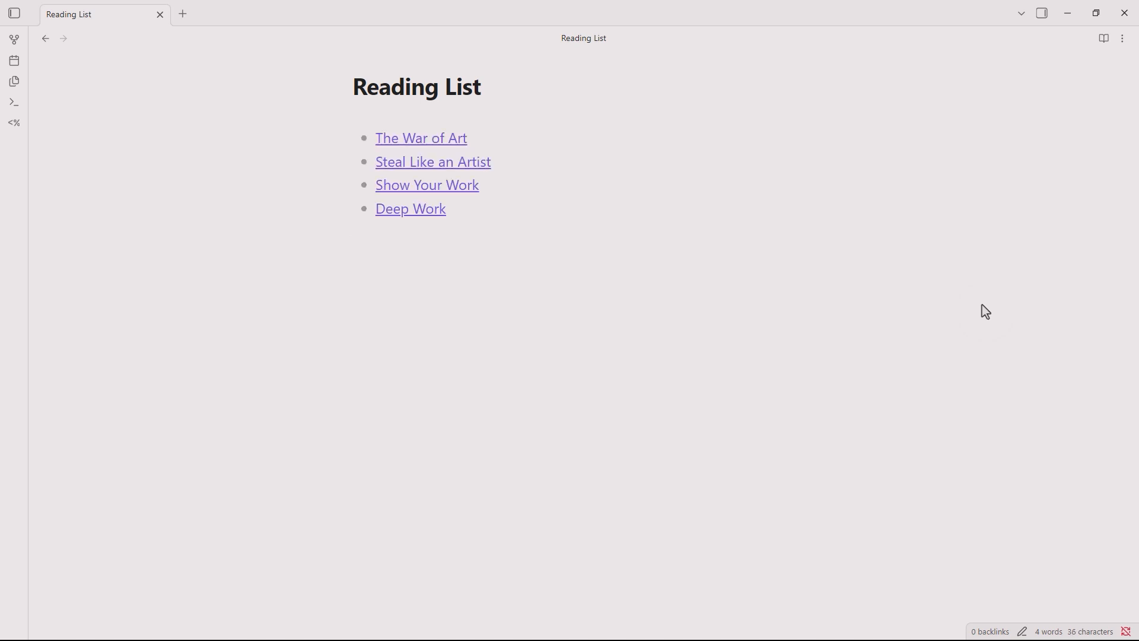
Create a note titled Books Table with a dataview code block containing TABLE author, status FROM #book
key(ctrl+n)
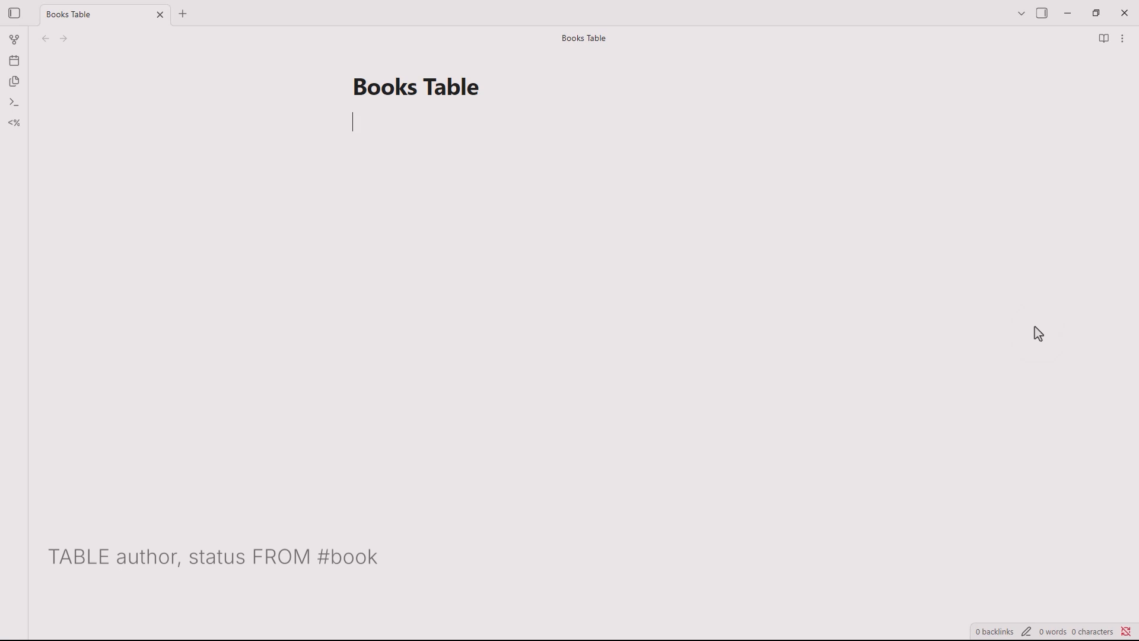
text(```dataview)
key(Return)
text(TABLE a)
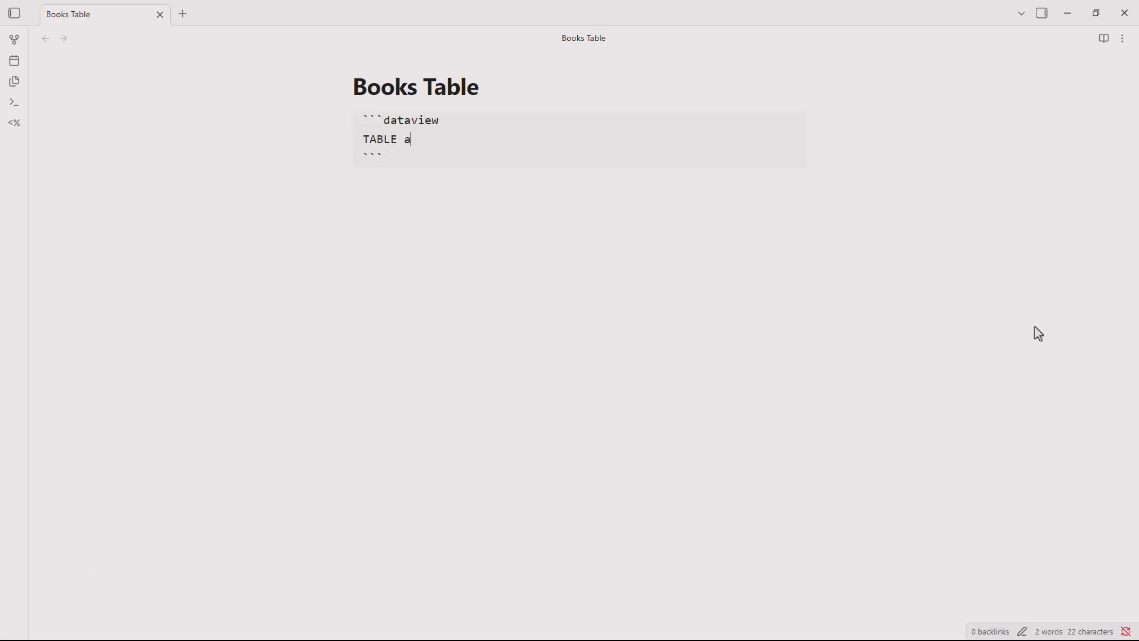
text(uthor, status FROM #book)
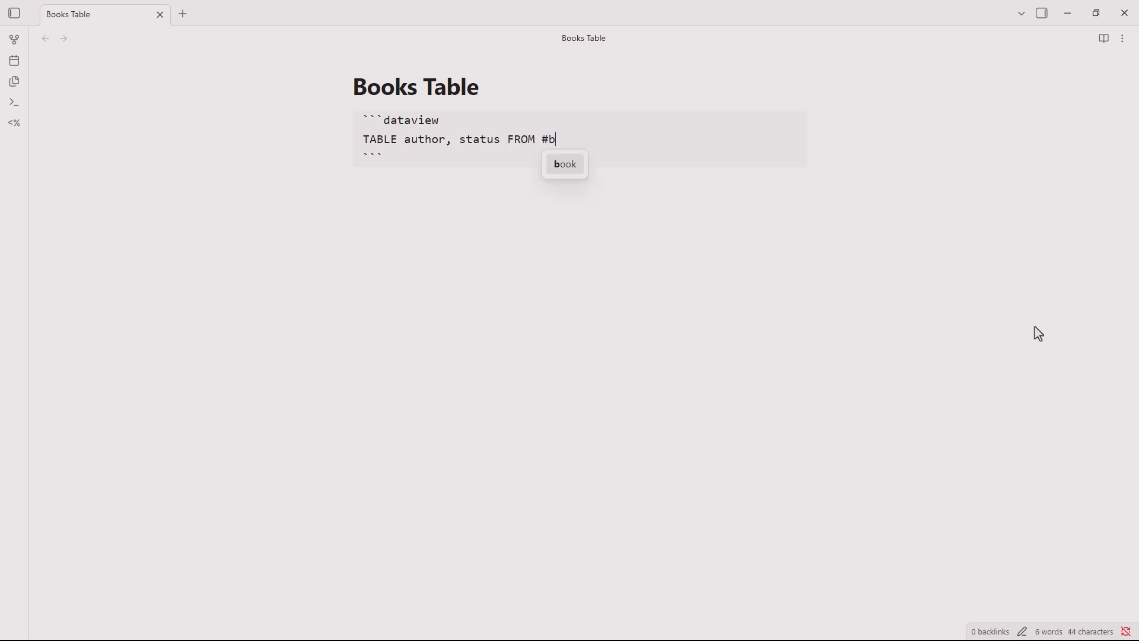
key(Down)
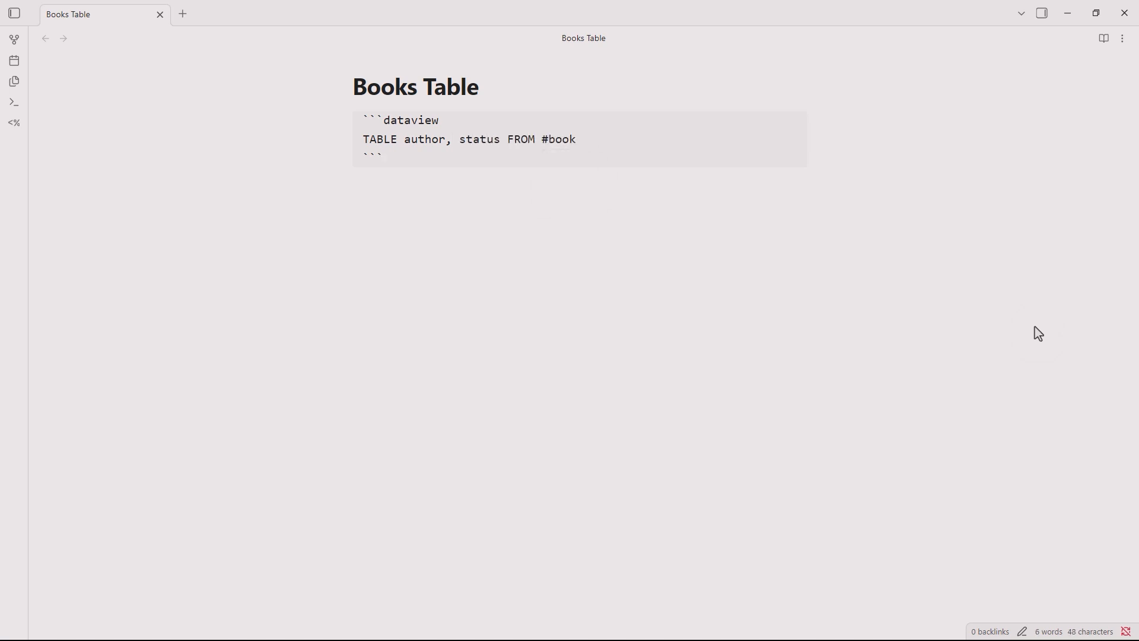
key(Down)
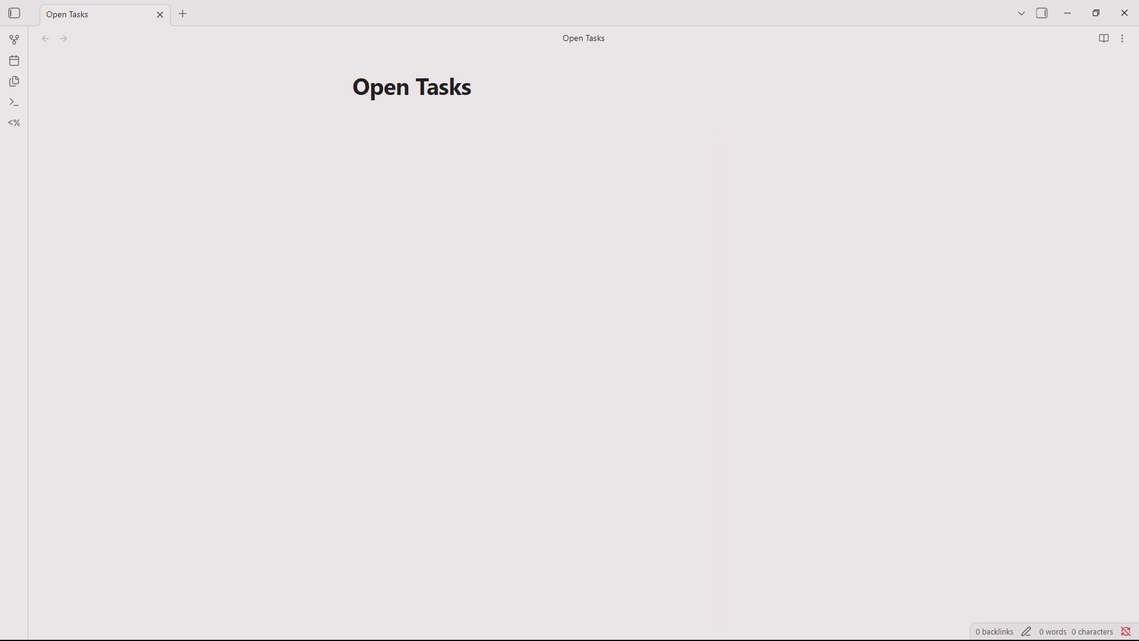
Add a dataview code block containing the query TASK WHERE !completed to the Open Tasks note
text(`)
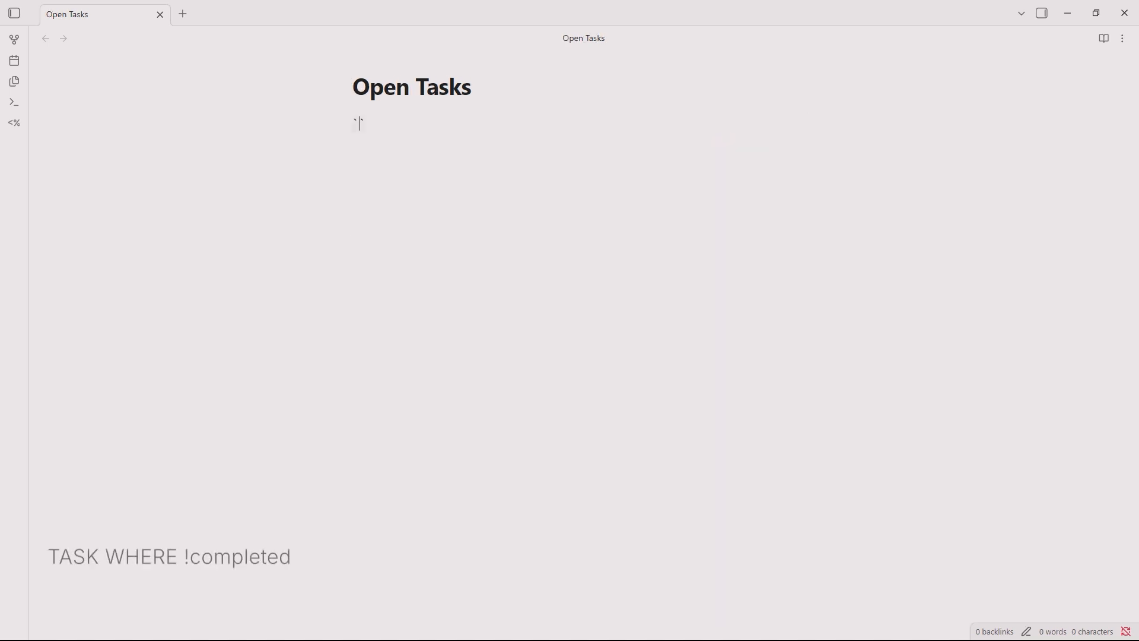
text(``dataview)
key(Return)
text(TASK WHERE)
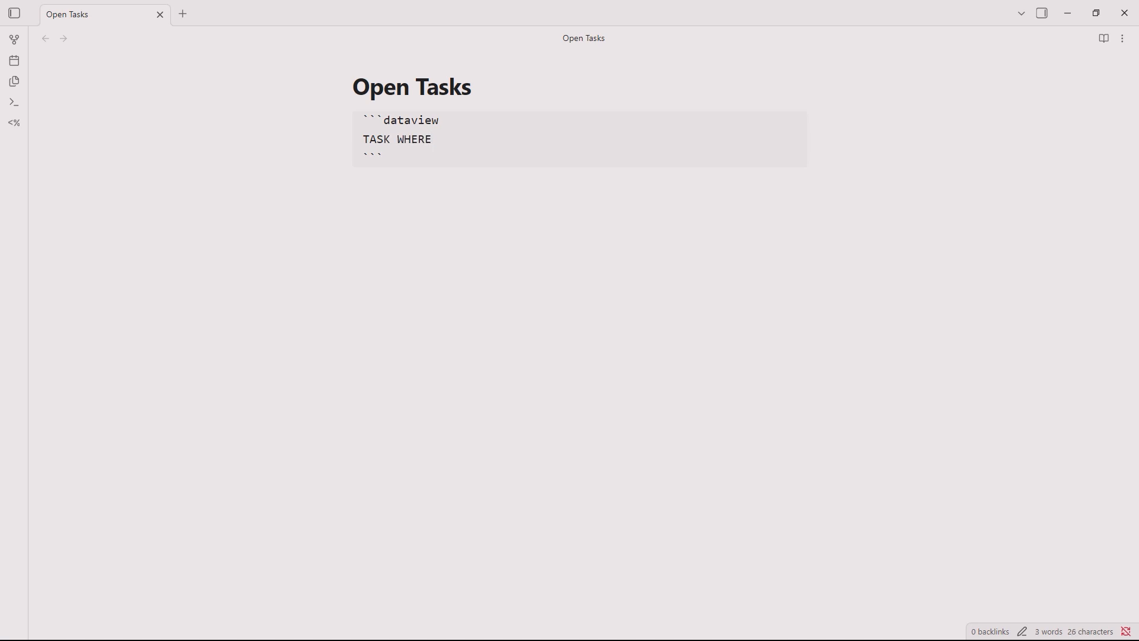
text( !completed)
key(Down)
key(Return)
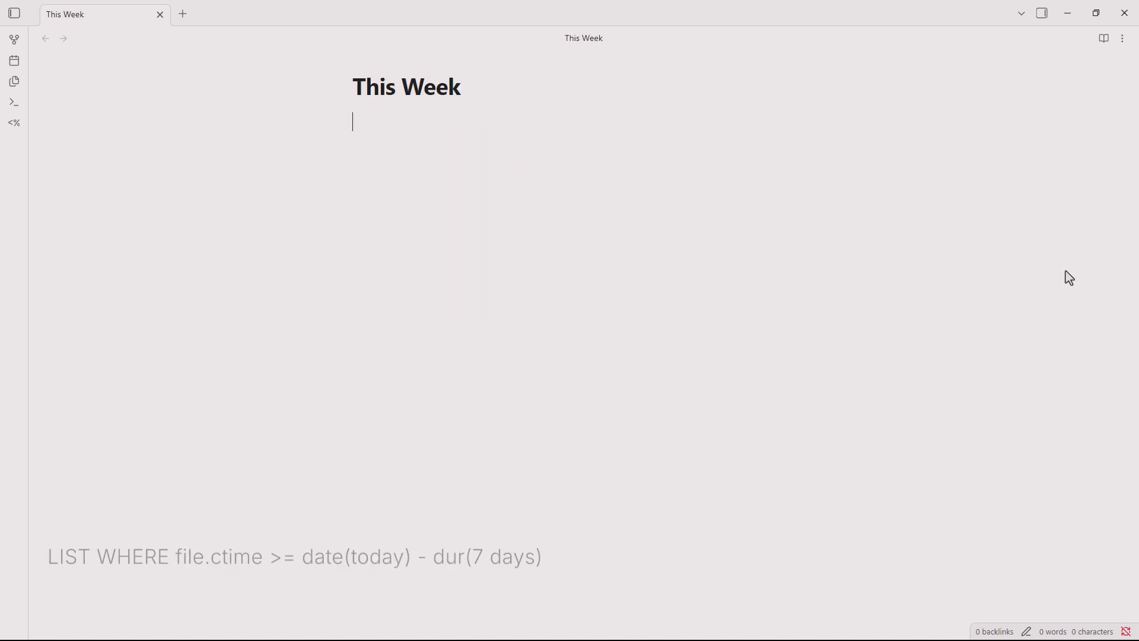
Add a dataview block with LIST WHERE file.ctime >= date(today) - dur(7 days) to the This Week note and review the rendered list
text(```dataview)
key(Return)
text(L)
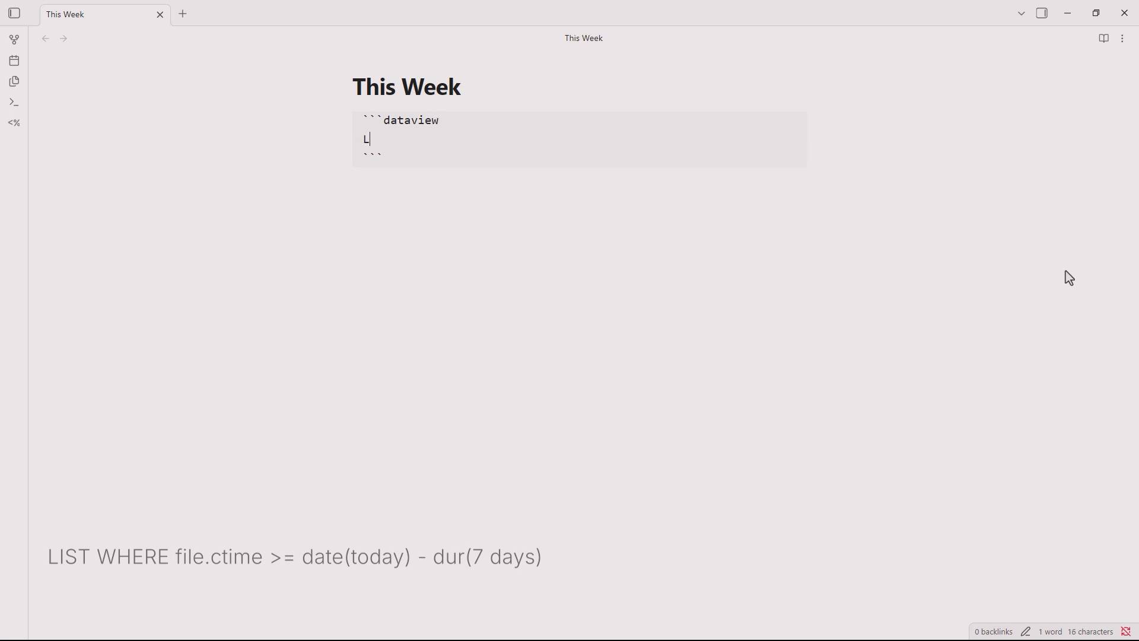
text(IST WHERE file.ctime)
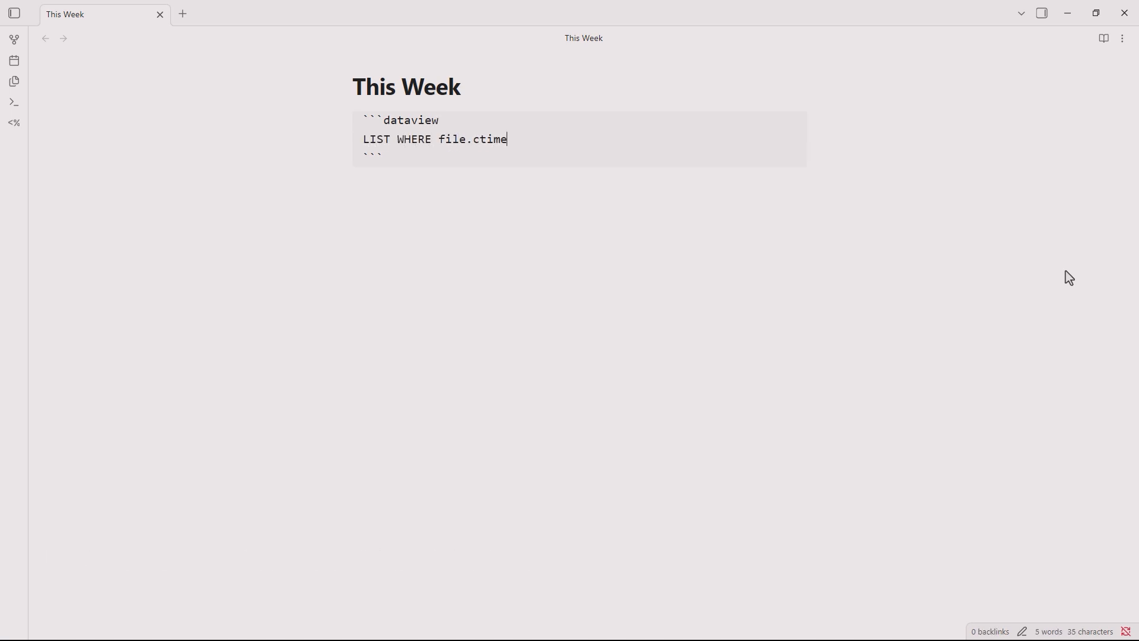
text( >= date(today) - dur(7 days)
key(Down)
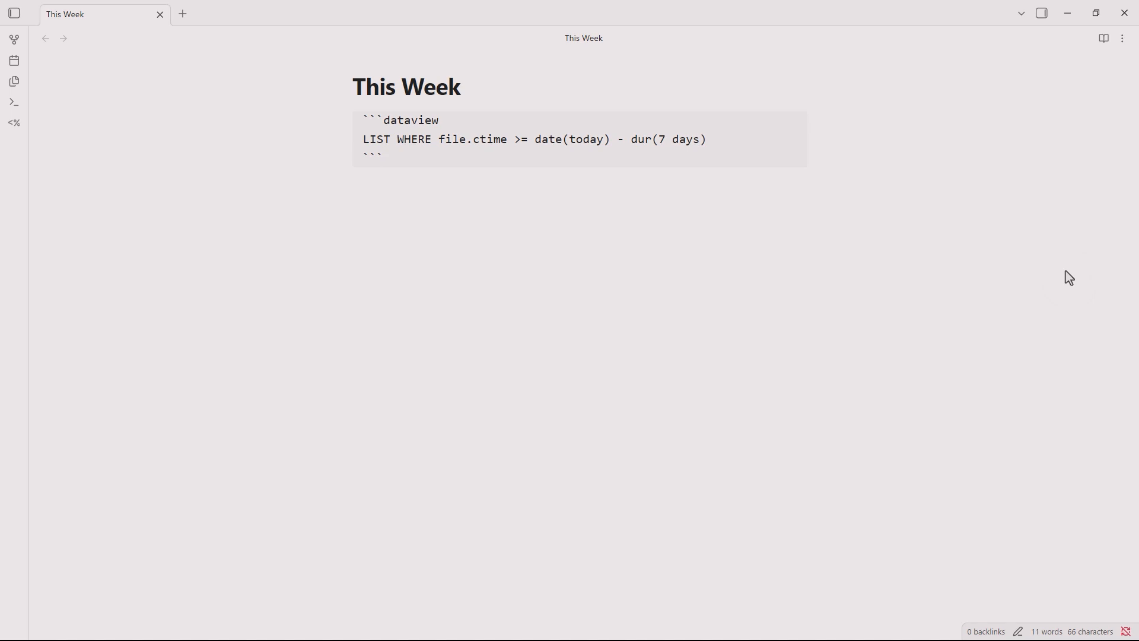
key(Return)
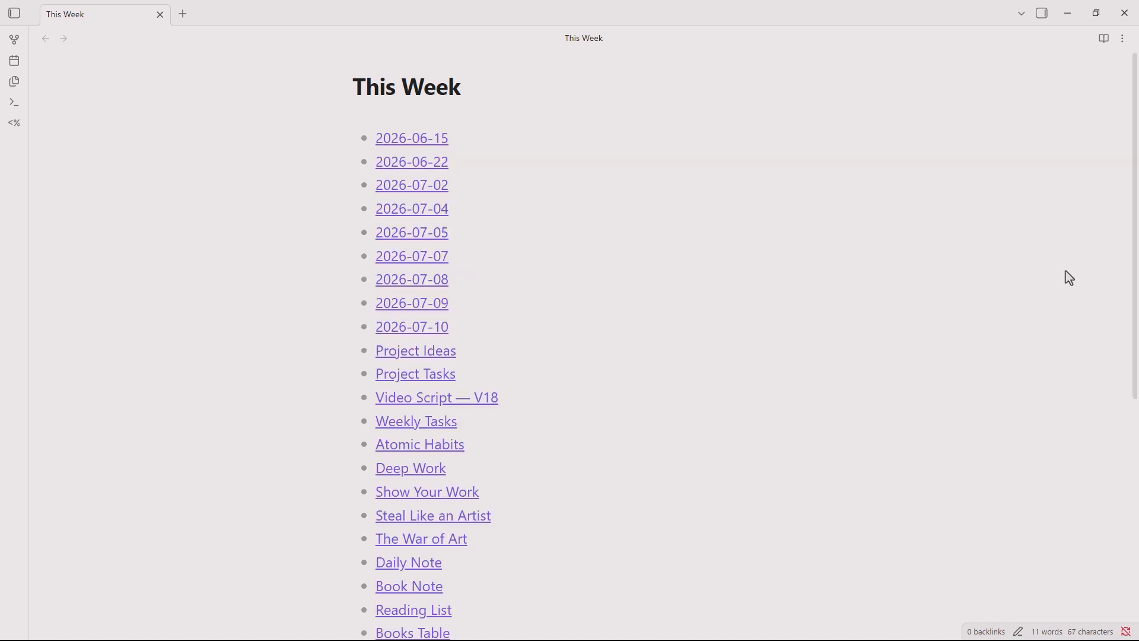
scroll(1067, 280, down, 2)
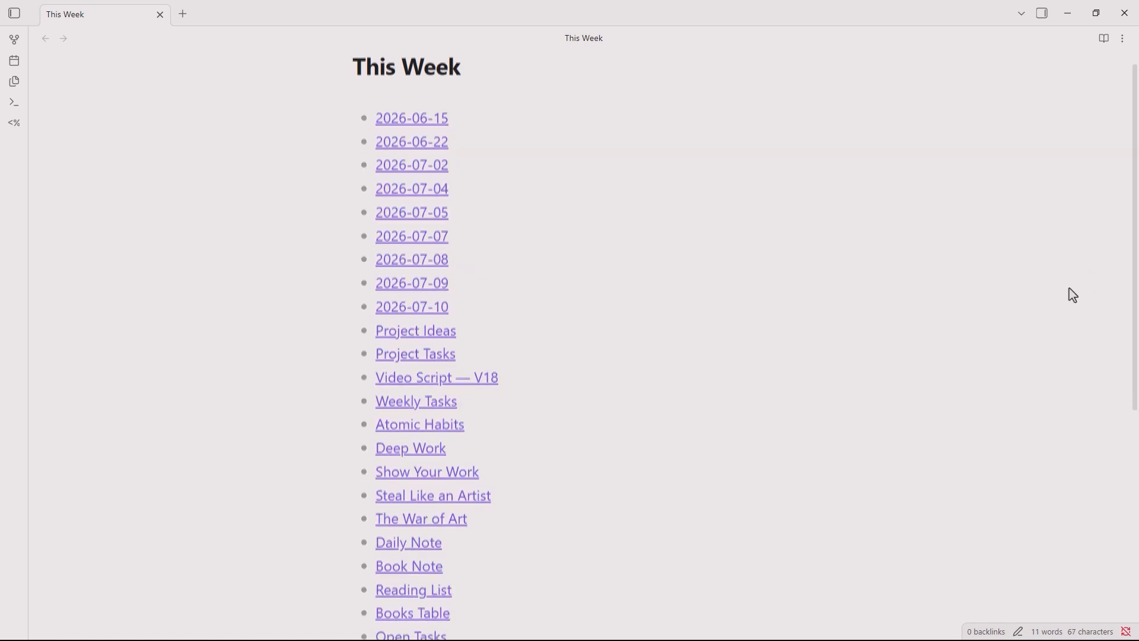
scroll(1069, 288, down, 3)
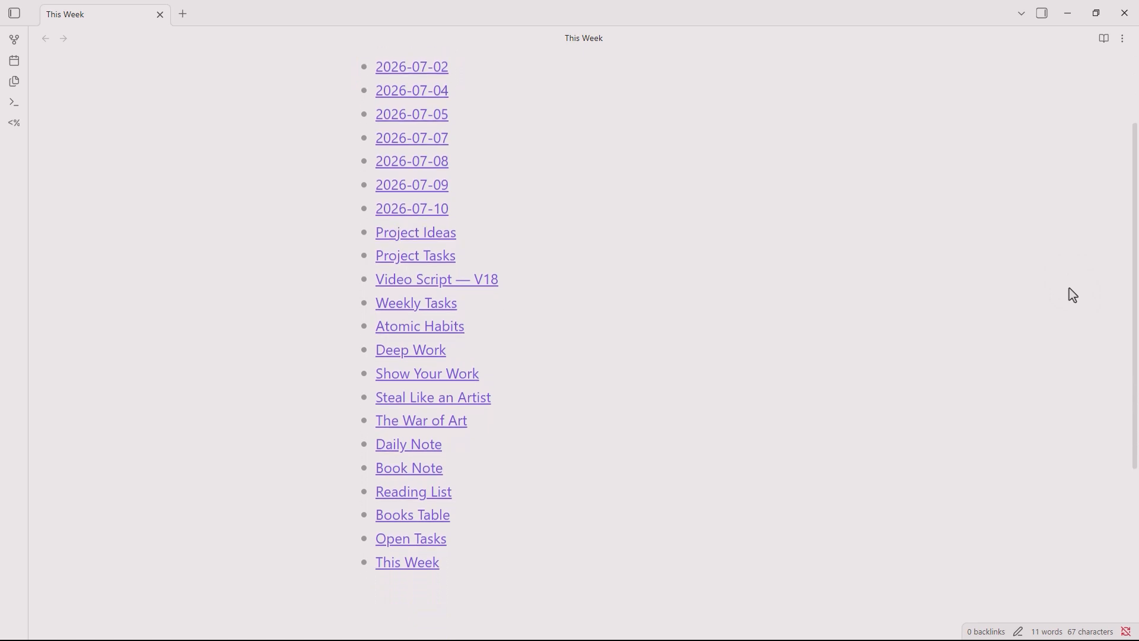
scroll(1069, 288, down, 1)
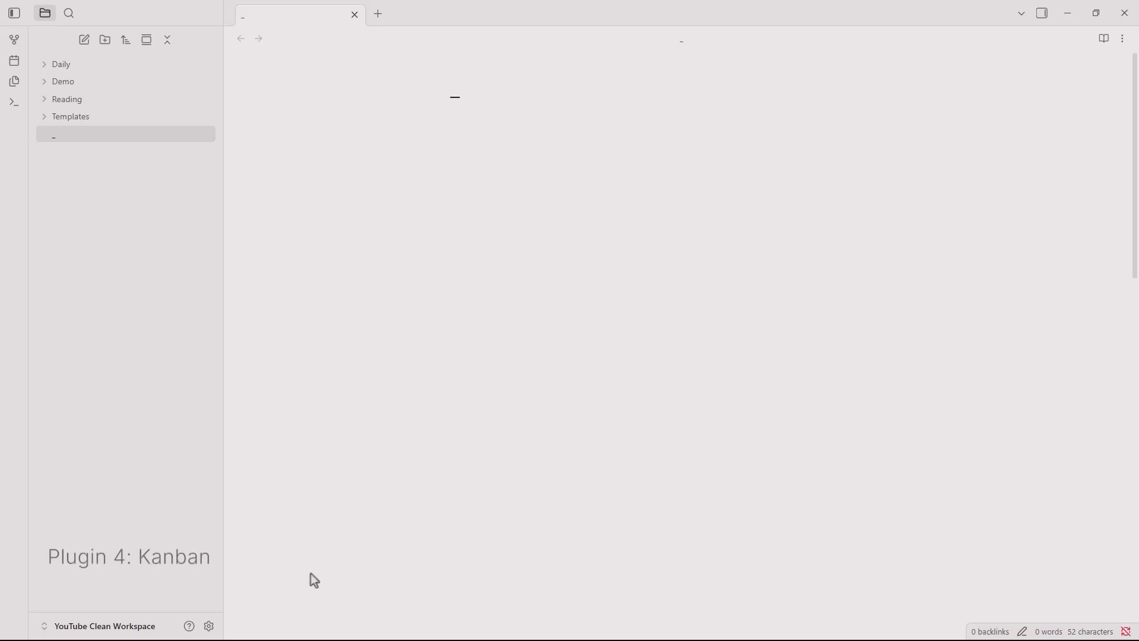
Find the Kanban plugin by obsidian-community among the community plugins, then install and enable it
click(209, 626)
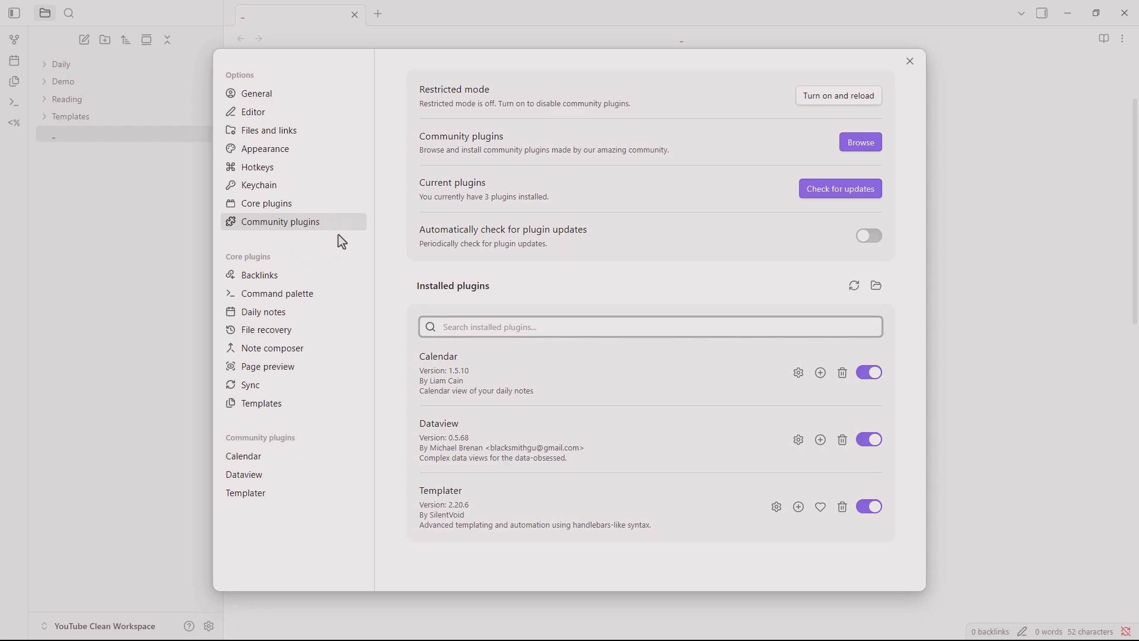
click(876, 148)
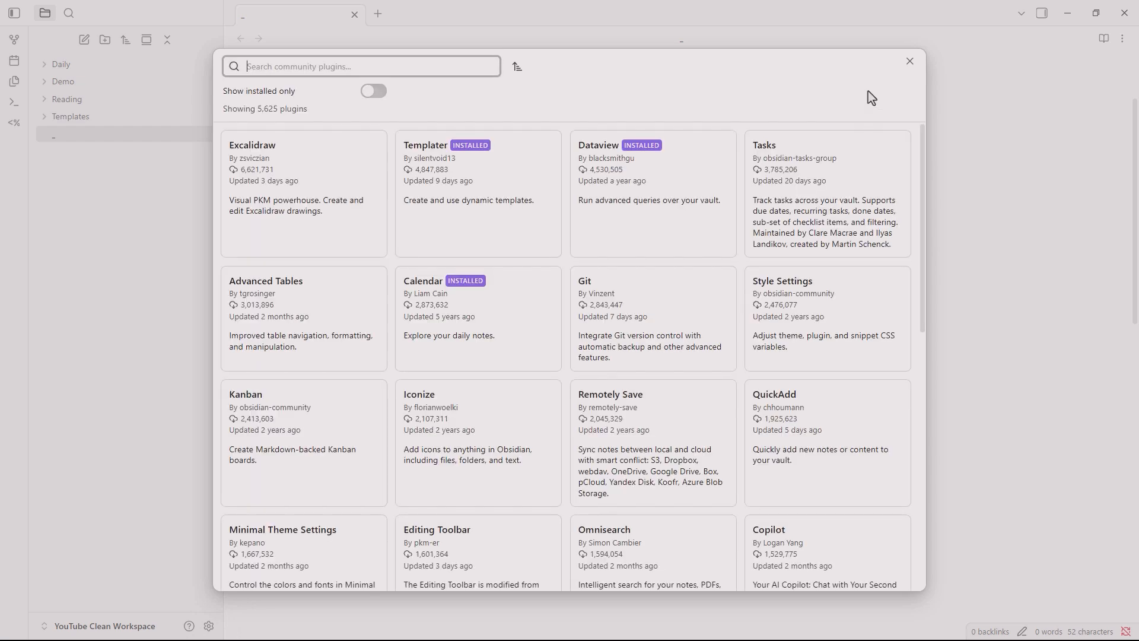
text(Kanban)
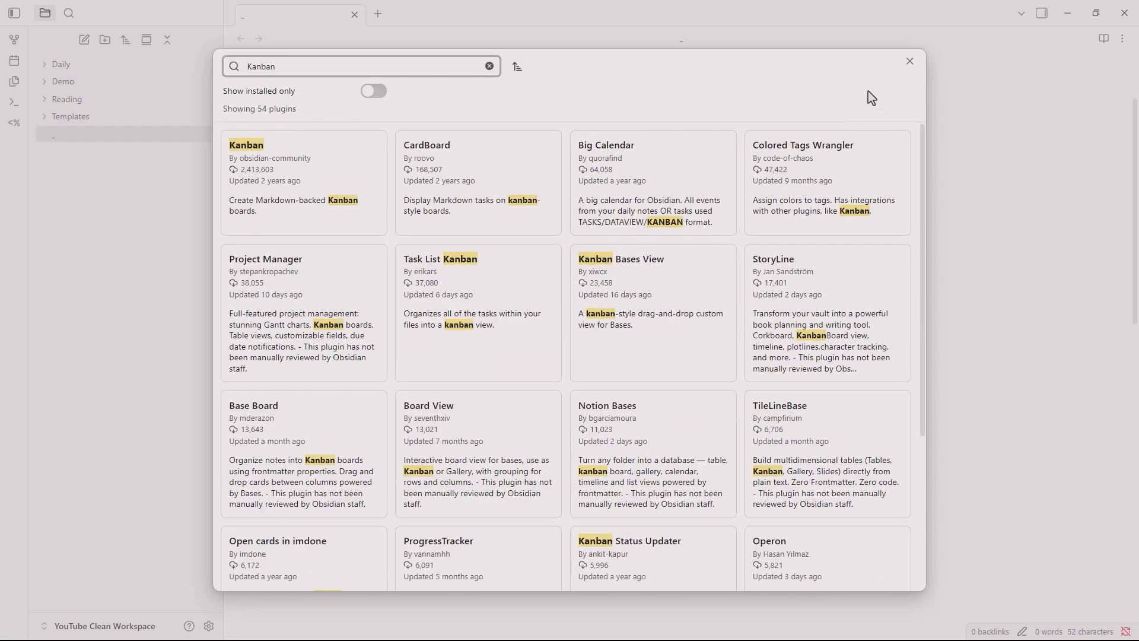
click(360, 189)
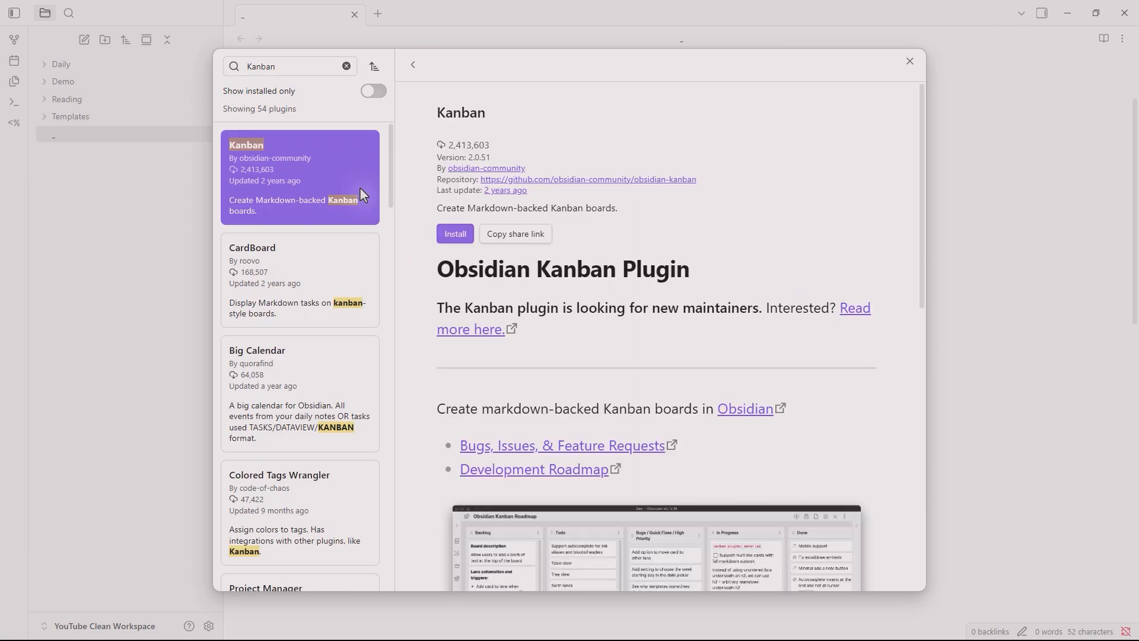
click(451, 239)
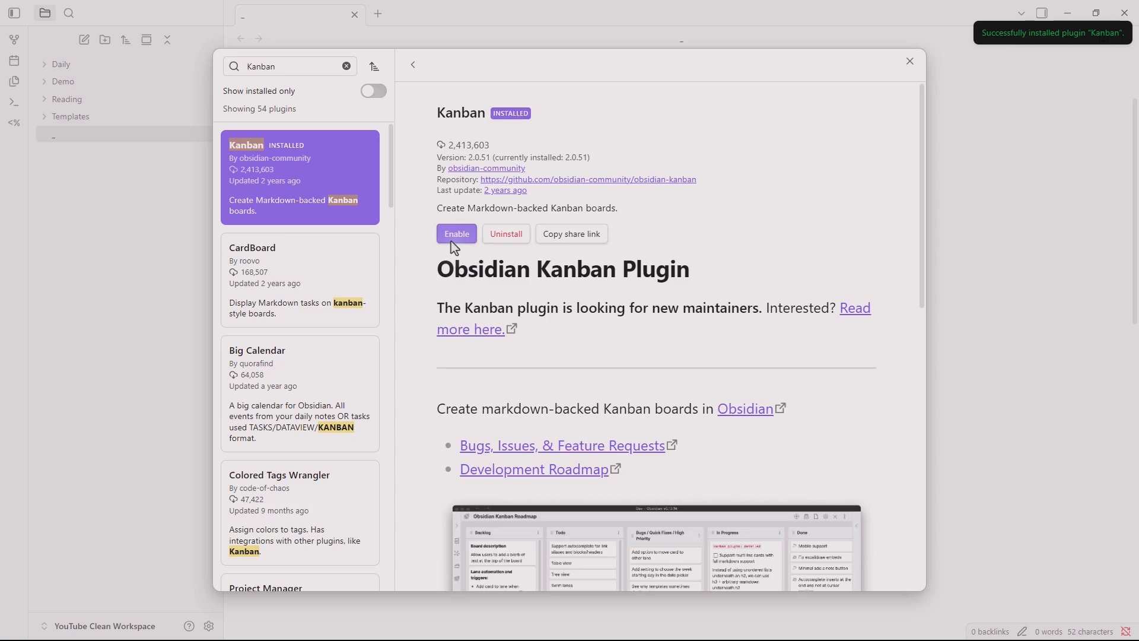
click(454, 237)
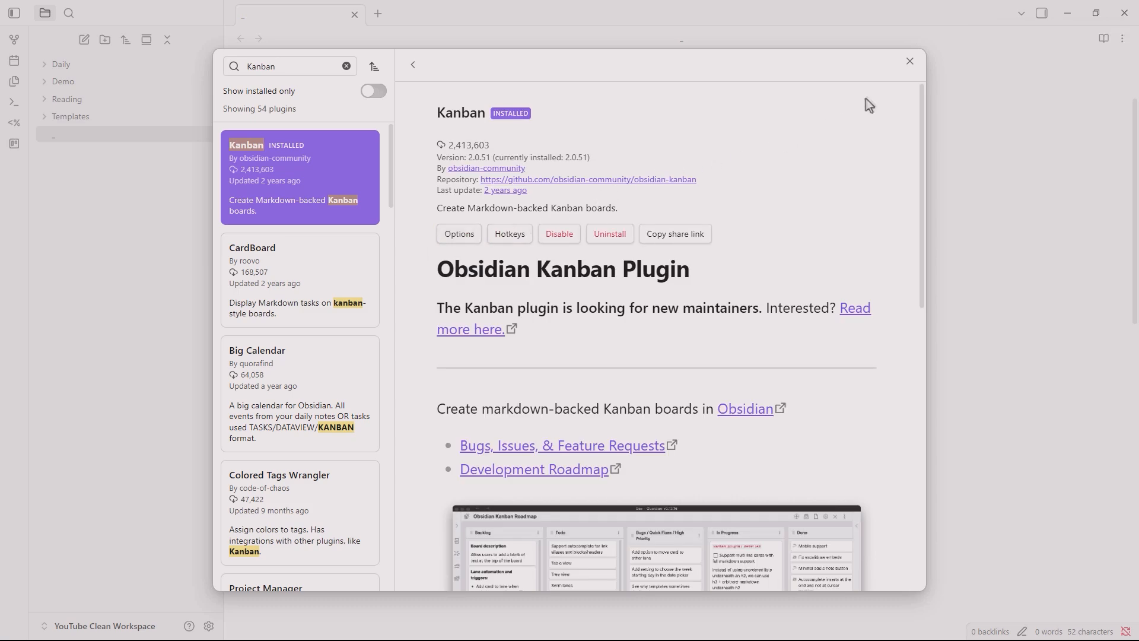
click(909, 62)
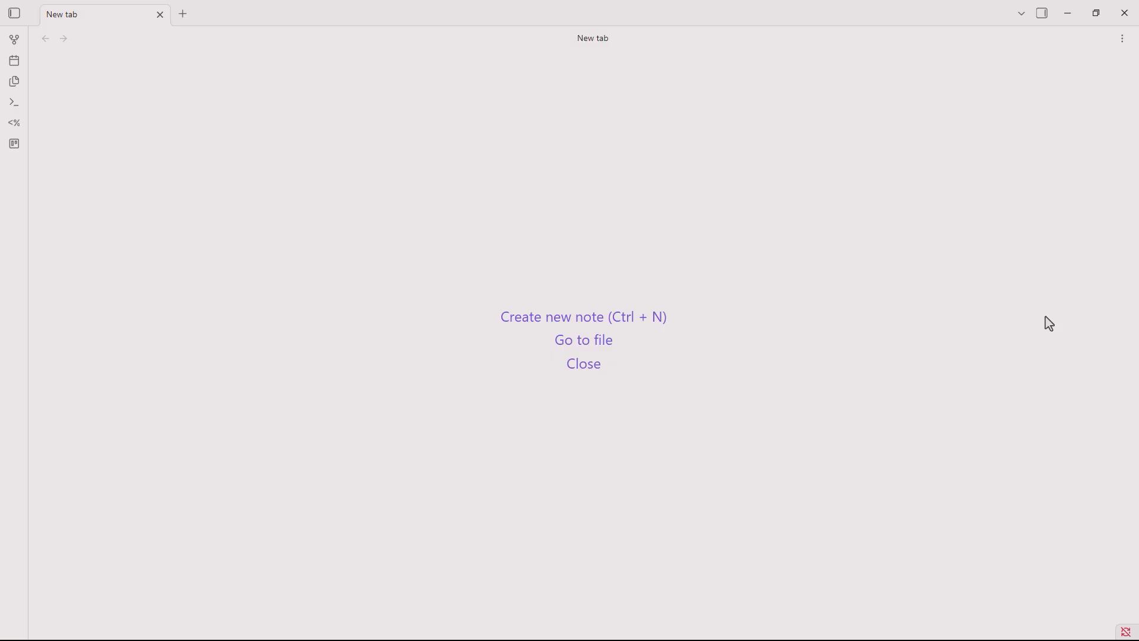
Create a new Kanban board and name it My Projects
key(ctrl+n)
key(Return)
key(ctrl+p)
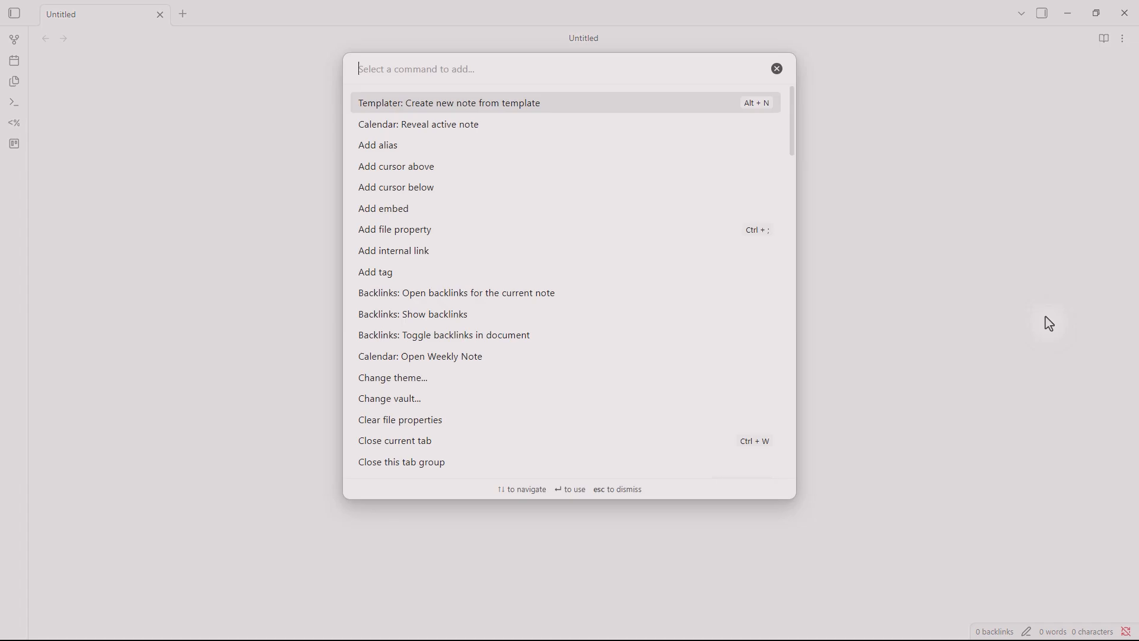
text(kanban)
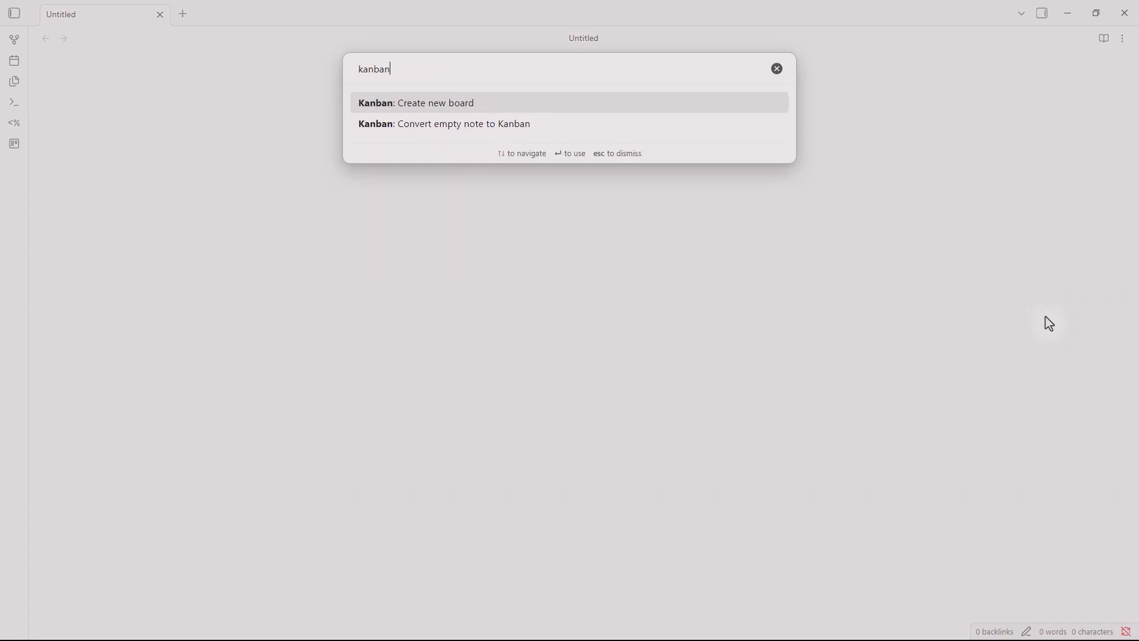
key(Return)
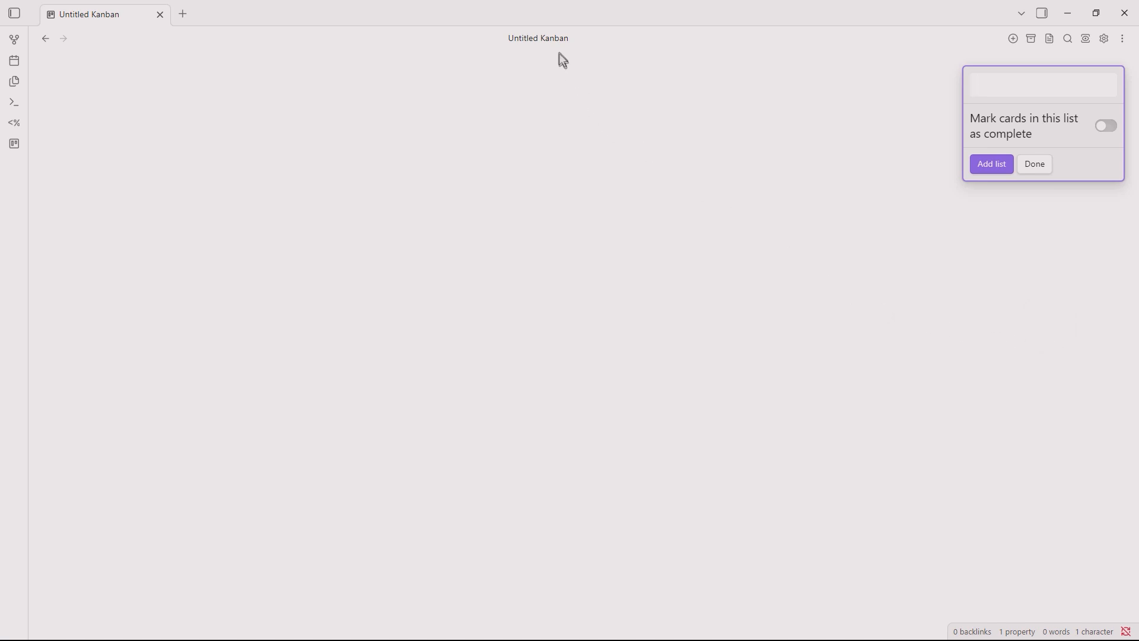
key(ctrl+a)
text(My Projects)
Add three lists named To Do, In Progress and Done to the My Projects board
click(999, 95)
text(To Do)
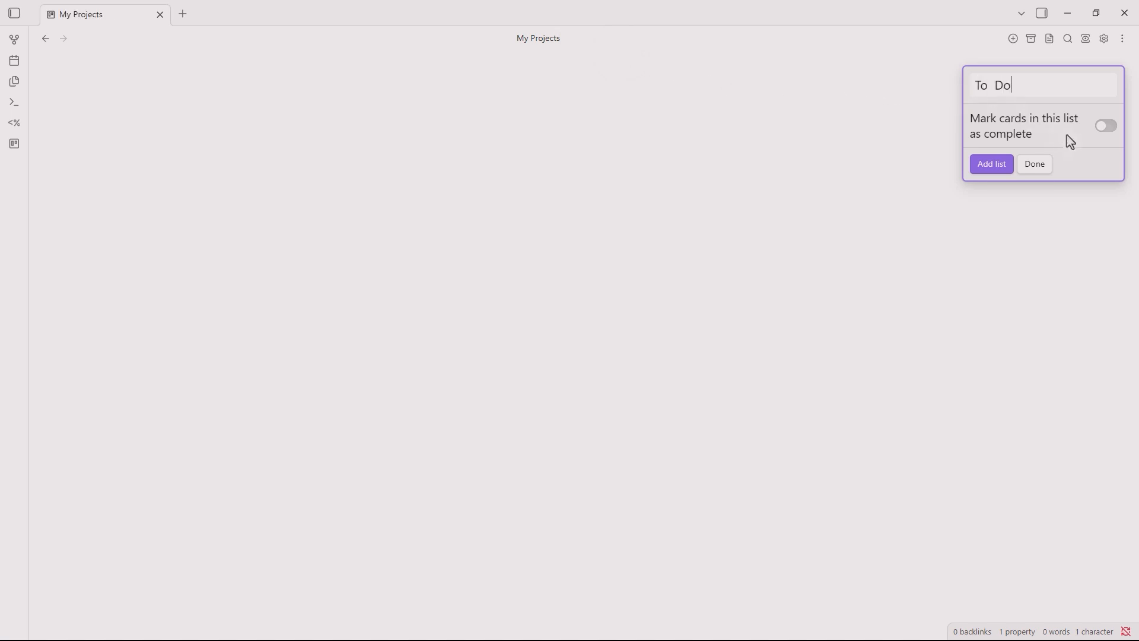
click(990, 170)
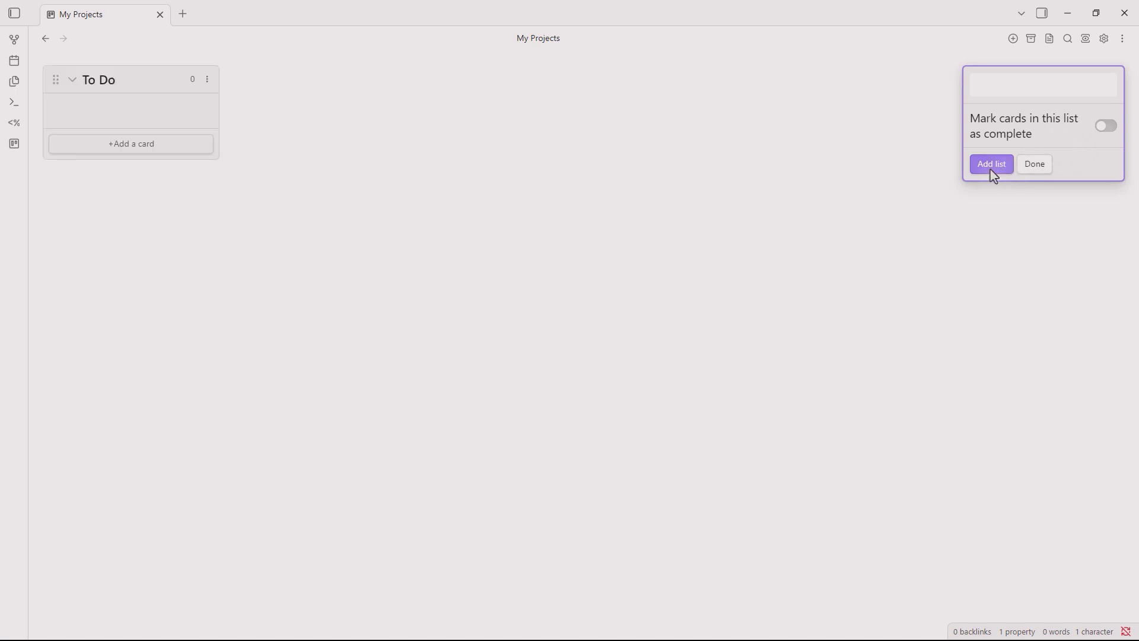
text(In Progress)
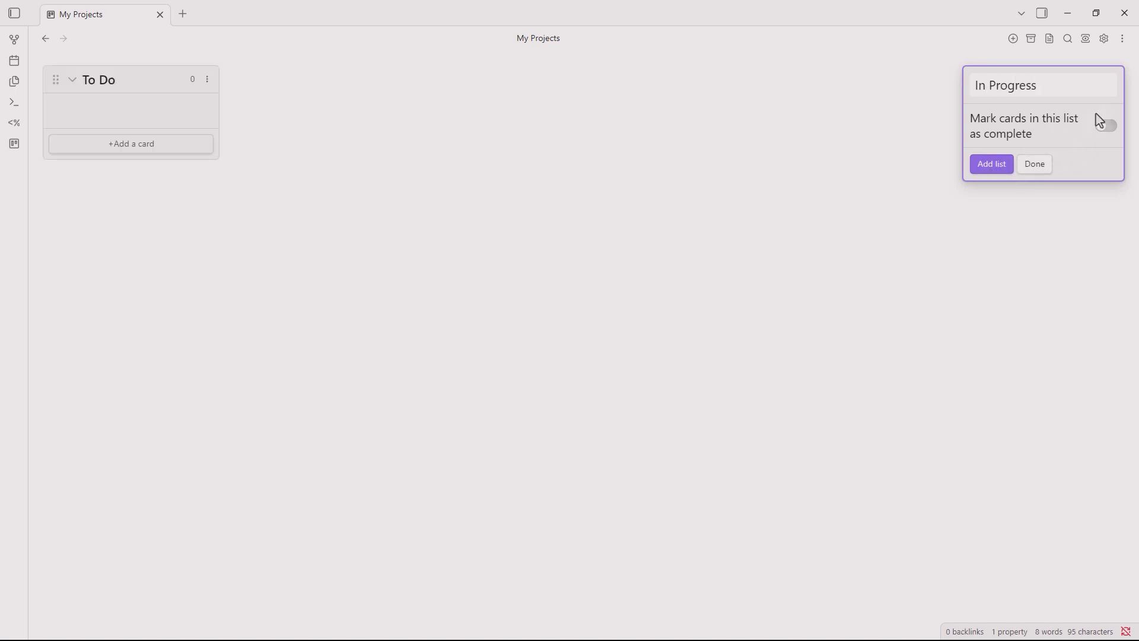
key(Return)
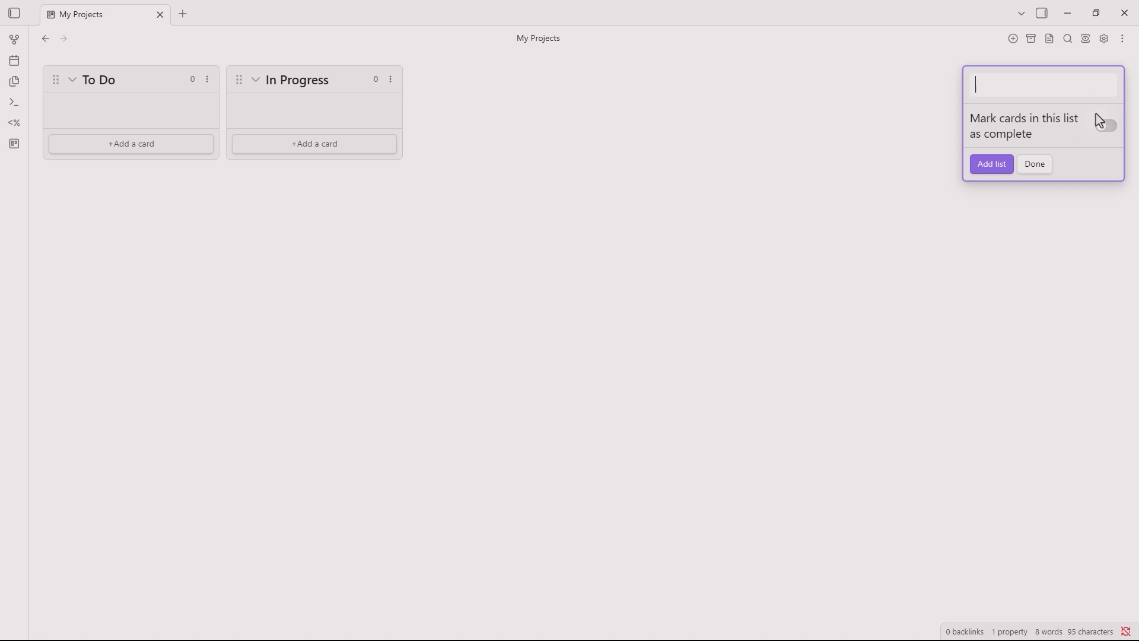
text(Done)
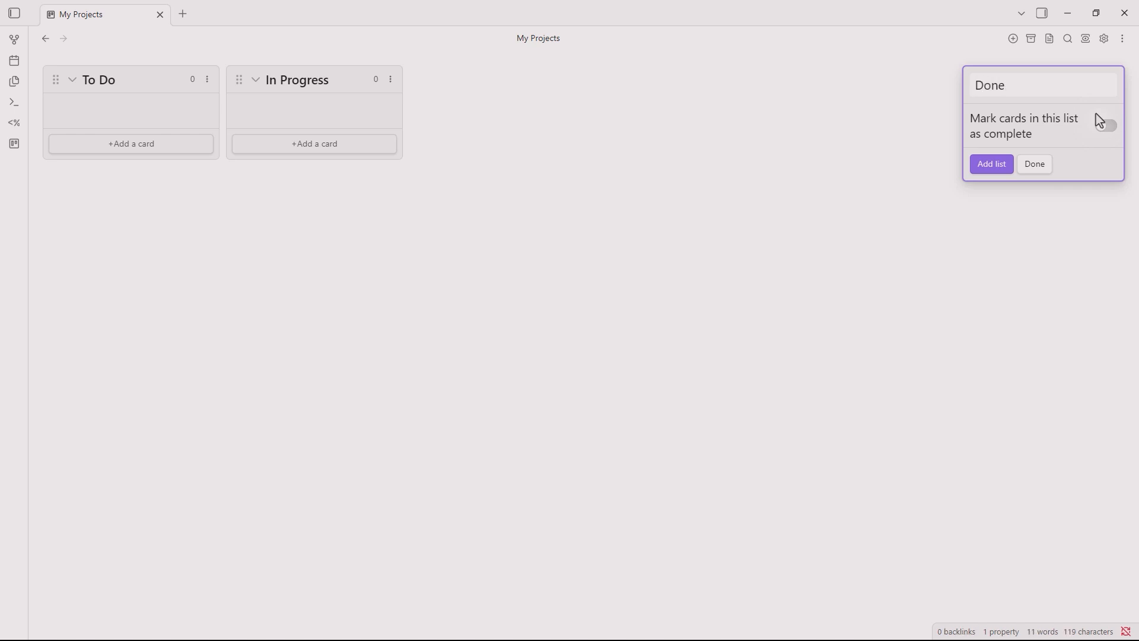
key(Return)
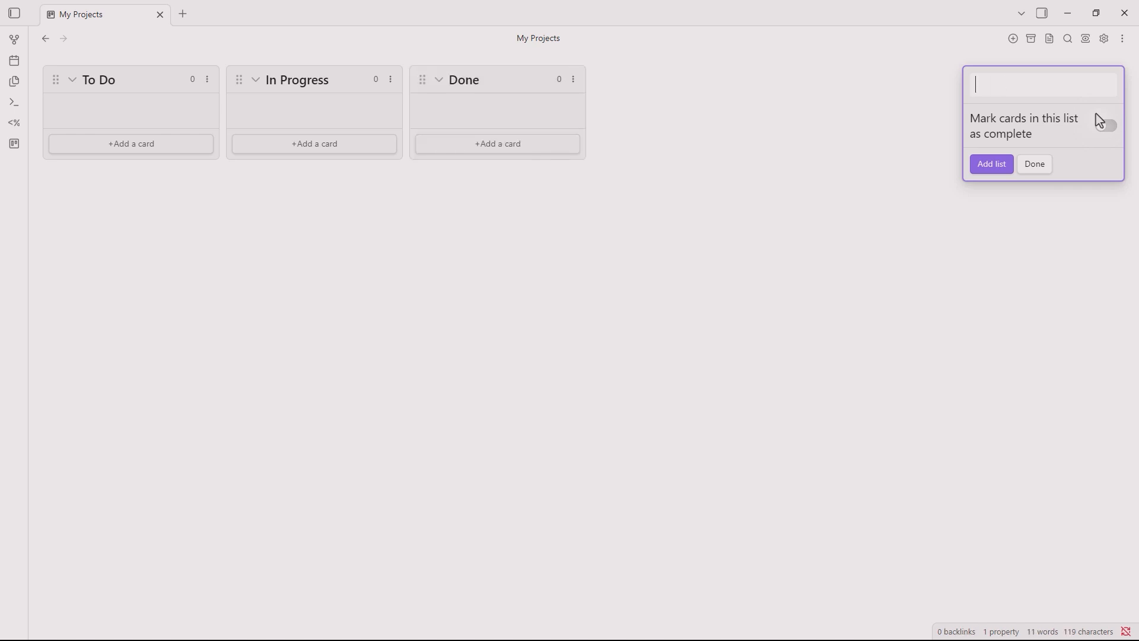
click(1041, 171)
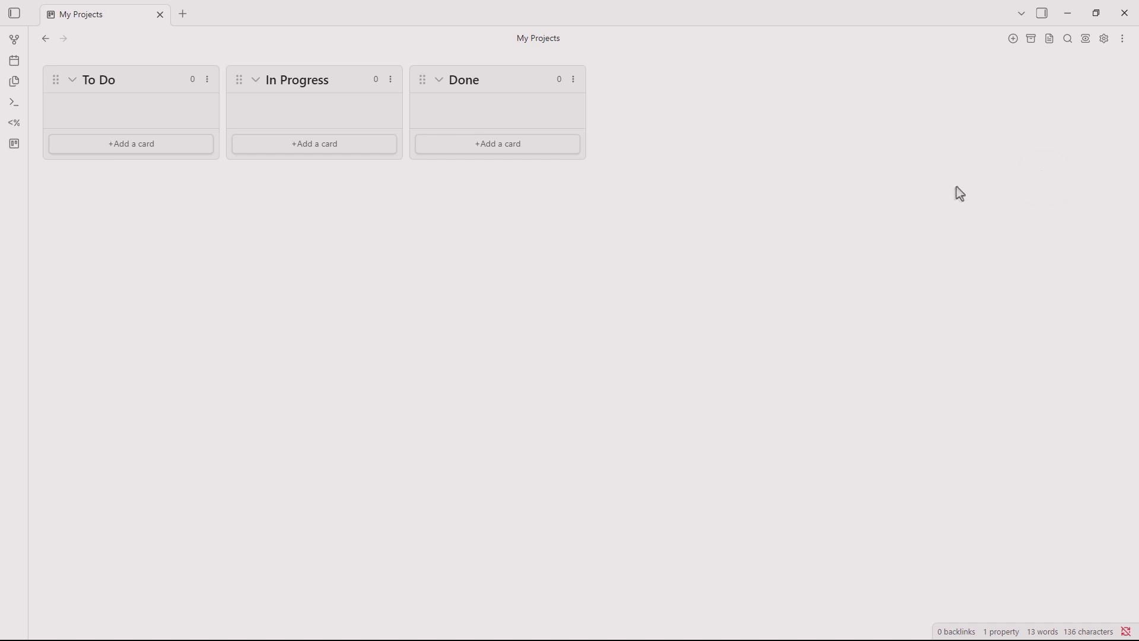
Add the cards Write video script, Edit thumbnail, Update Etsy listing and Reply to comments to the To Do list
click(125, 155)
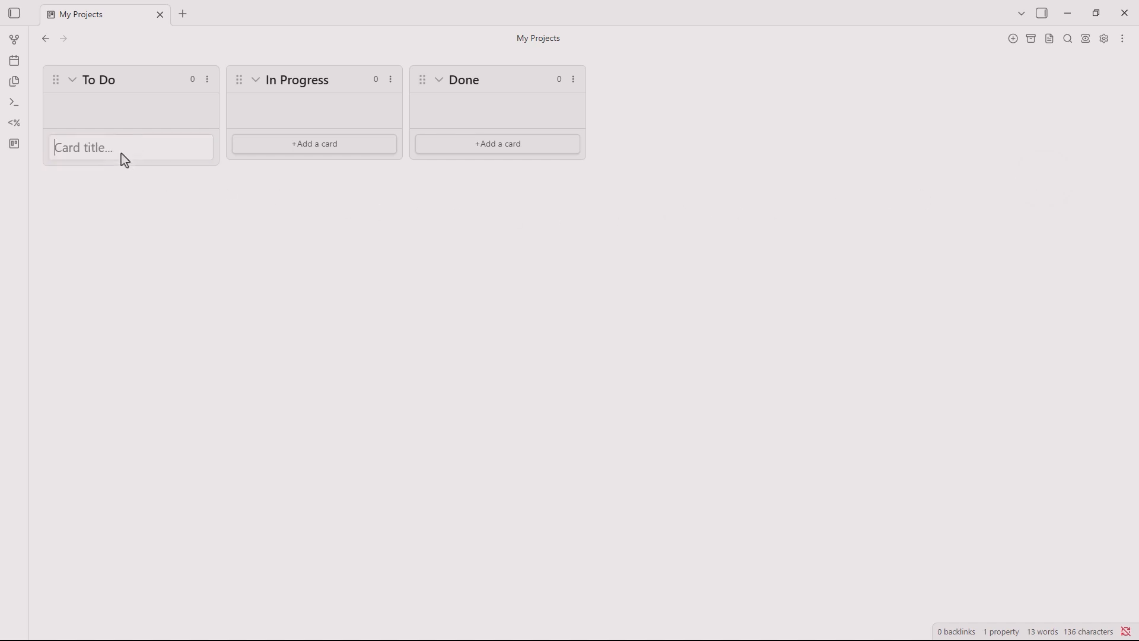
text(Write video script)
key(Return)
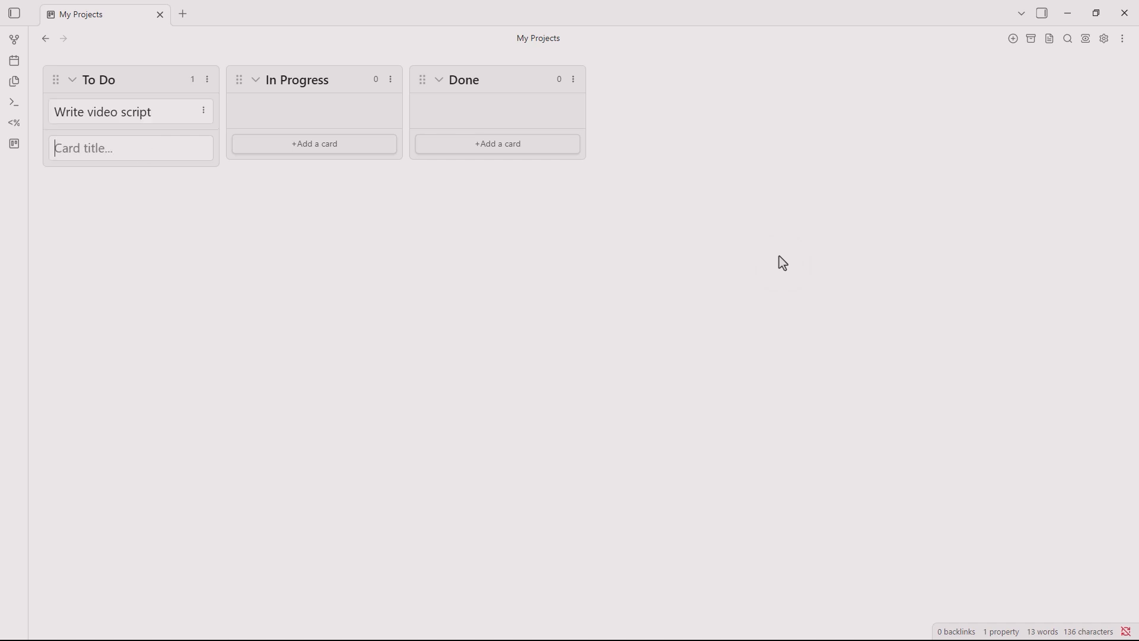
text(Edit thumbnail)
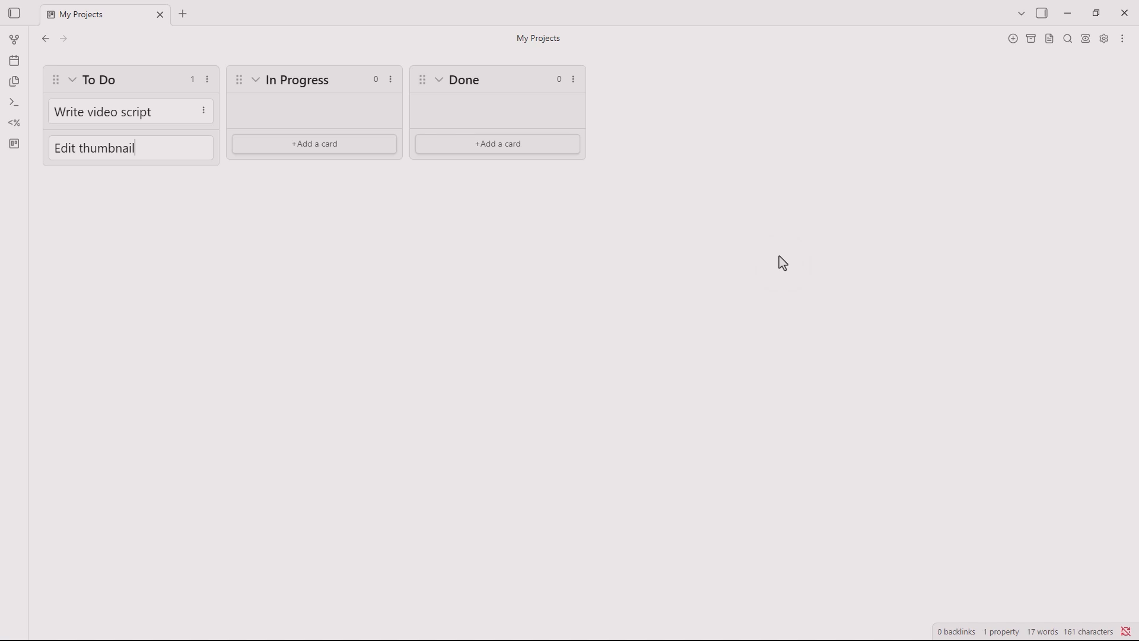
key(Return)
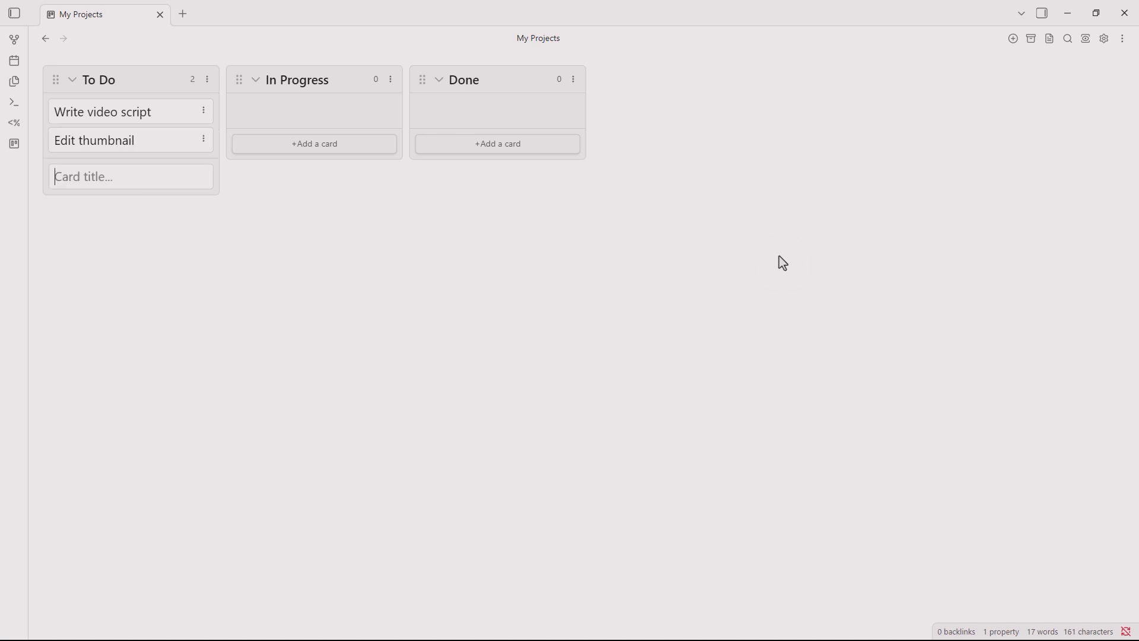
text(Update Etsy listing)
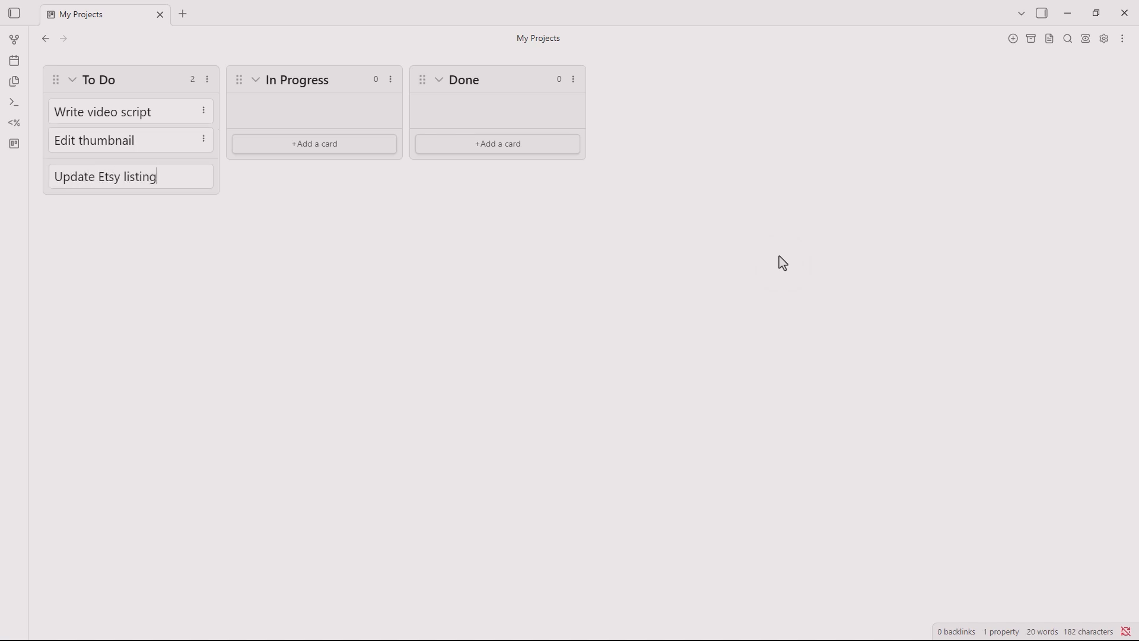
key(Return)
text(Reply)
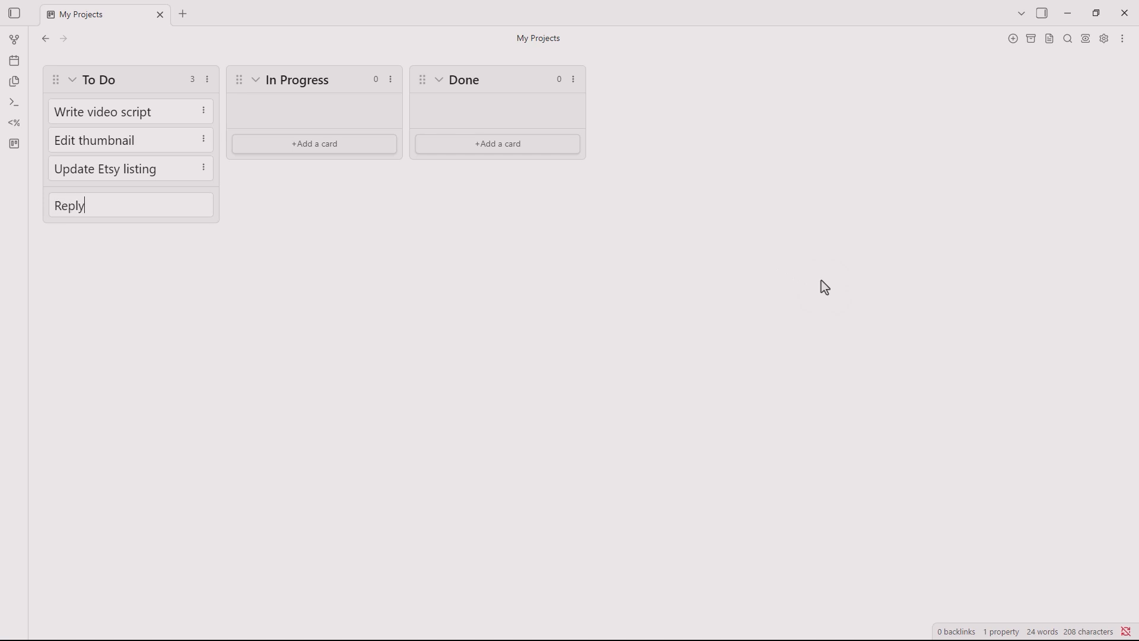
text( to comments)
click(825, 288)
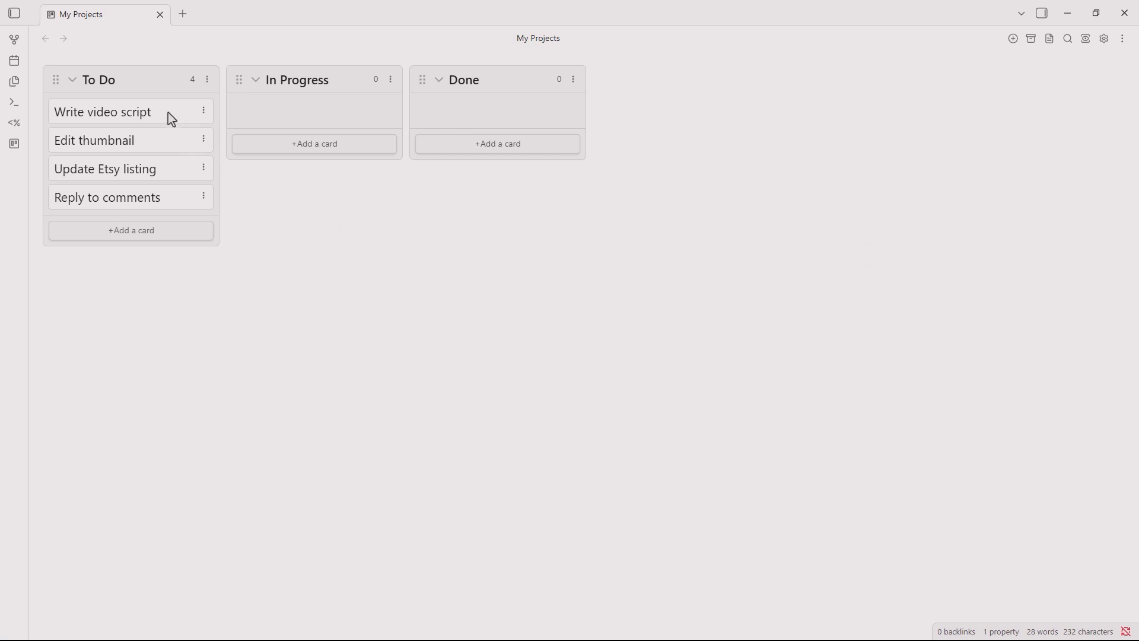
Move the Write video script card to In Progress and the Edit thumbnail card to Done
drag(172, 119, 350, 120)
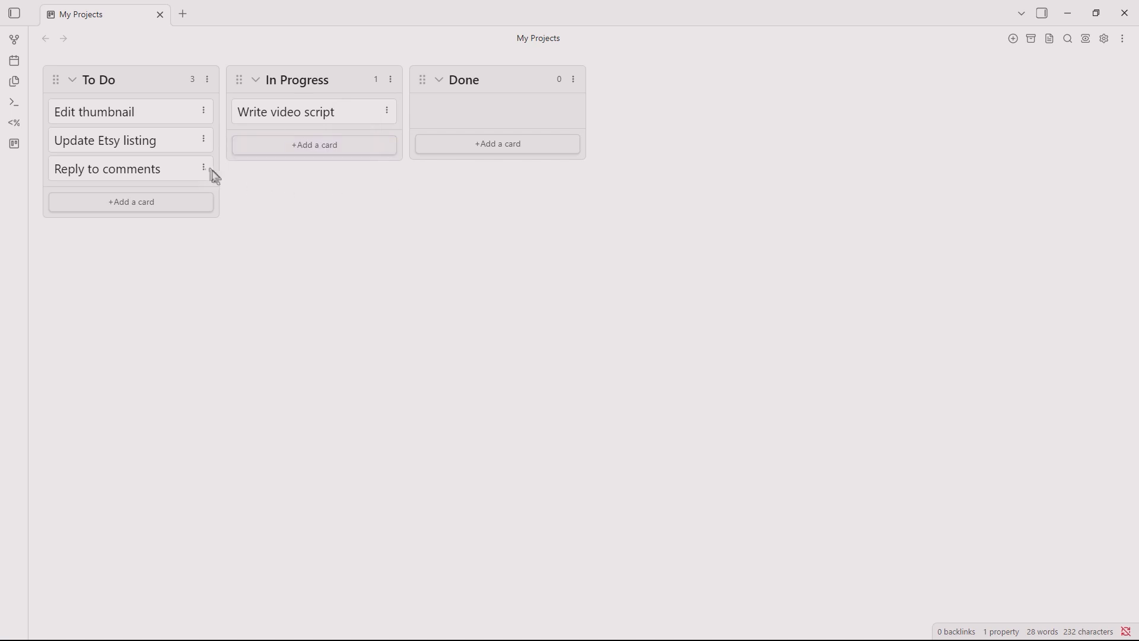
drag(105, 119, 478, 124)
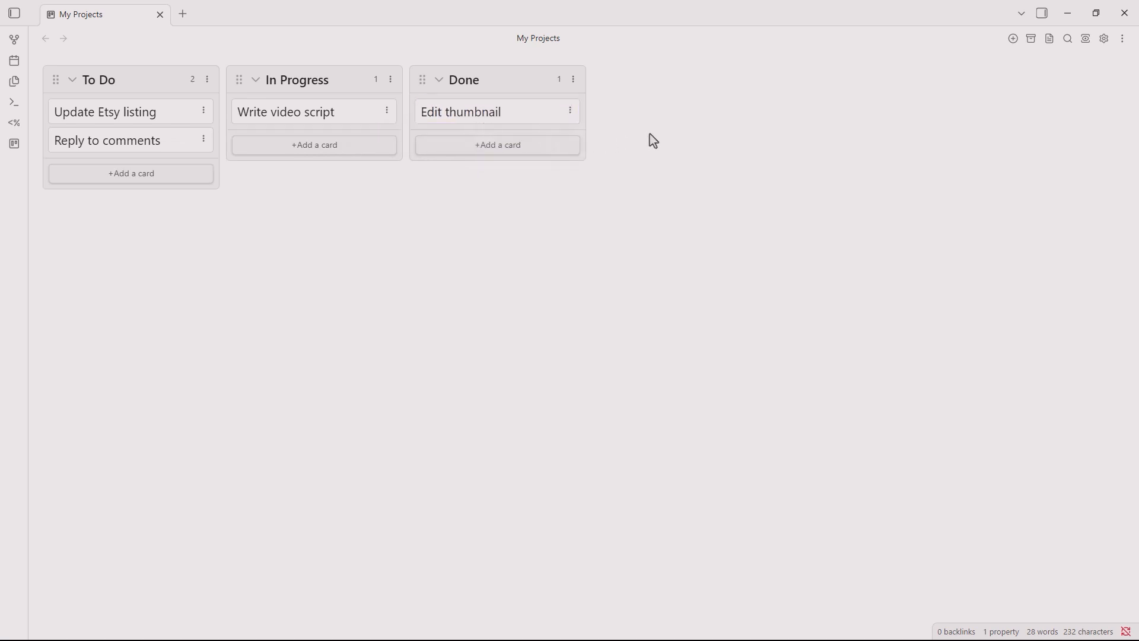
Create a note from the Write video script card containing a link to Video Script — V18, and follow the link to check it
click(388, 113)
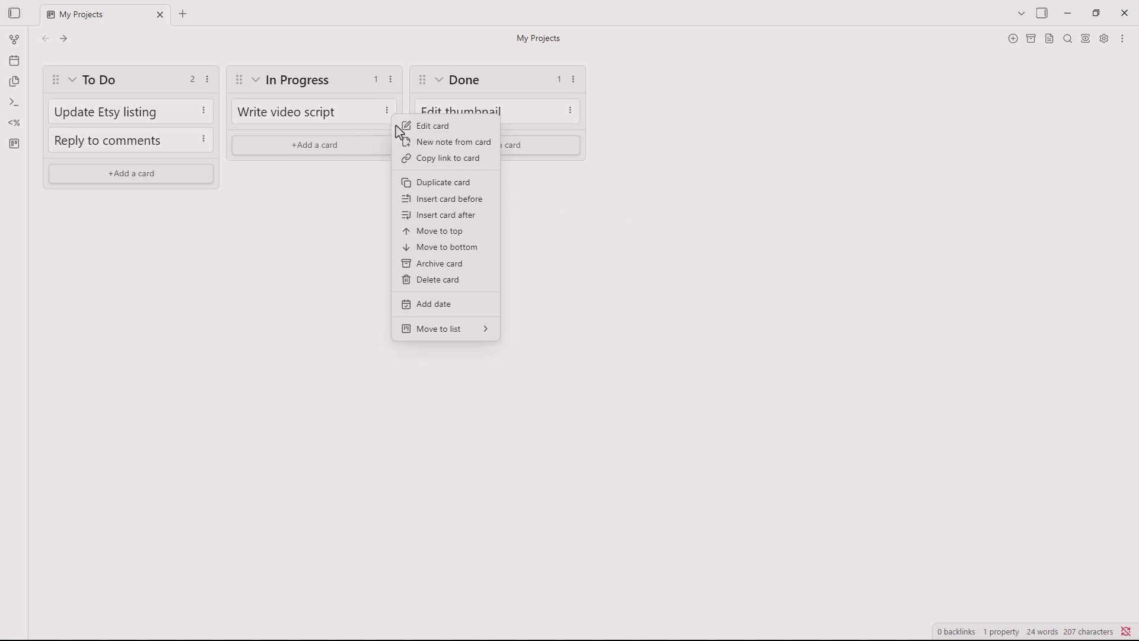
click(460, 144)
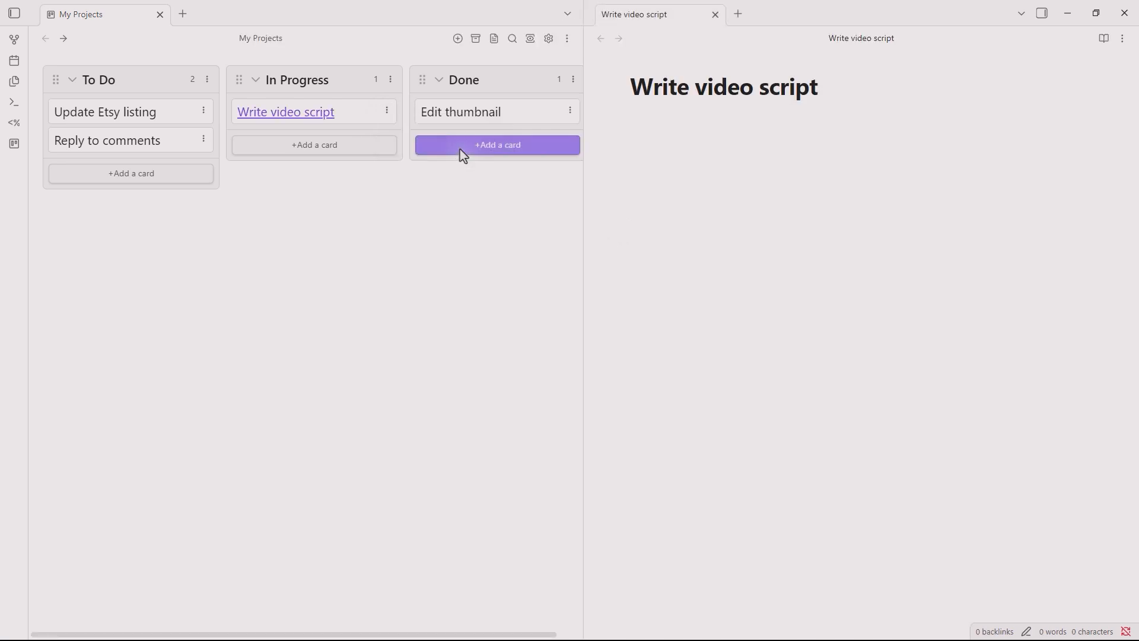
text([[Video)
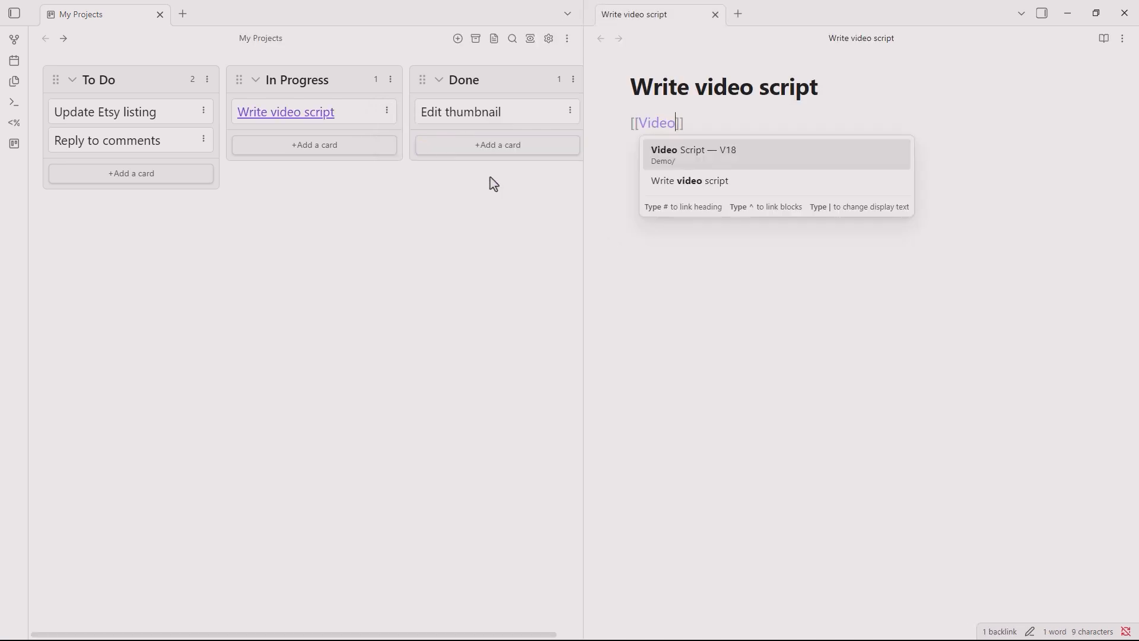
text( Script)
key(Return)
key(Return)
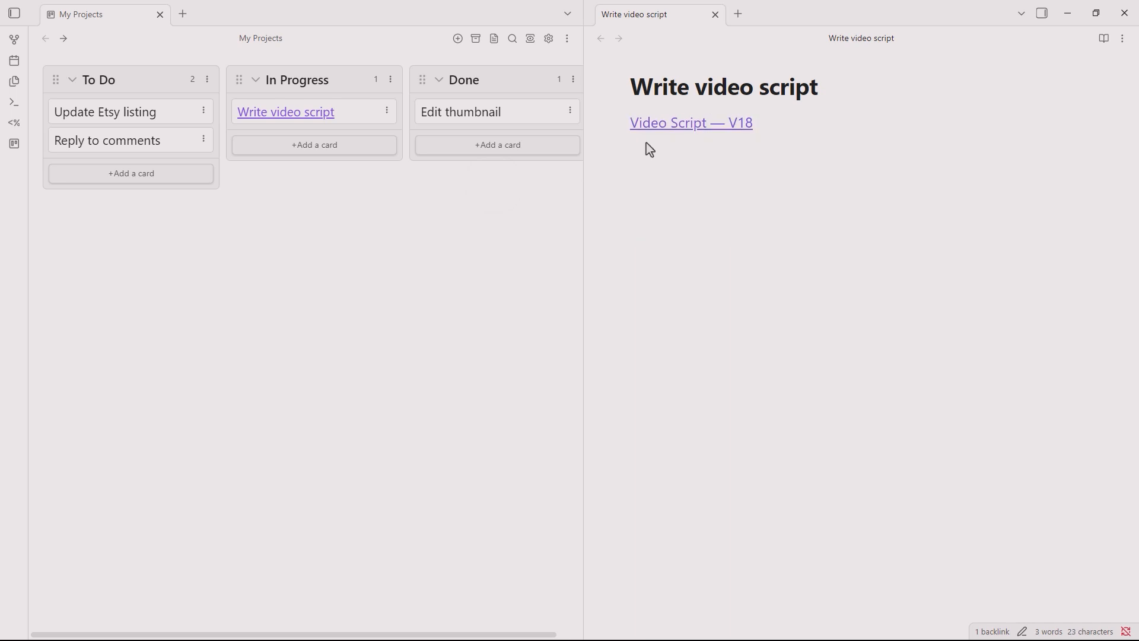
click(658, 127)
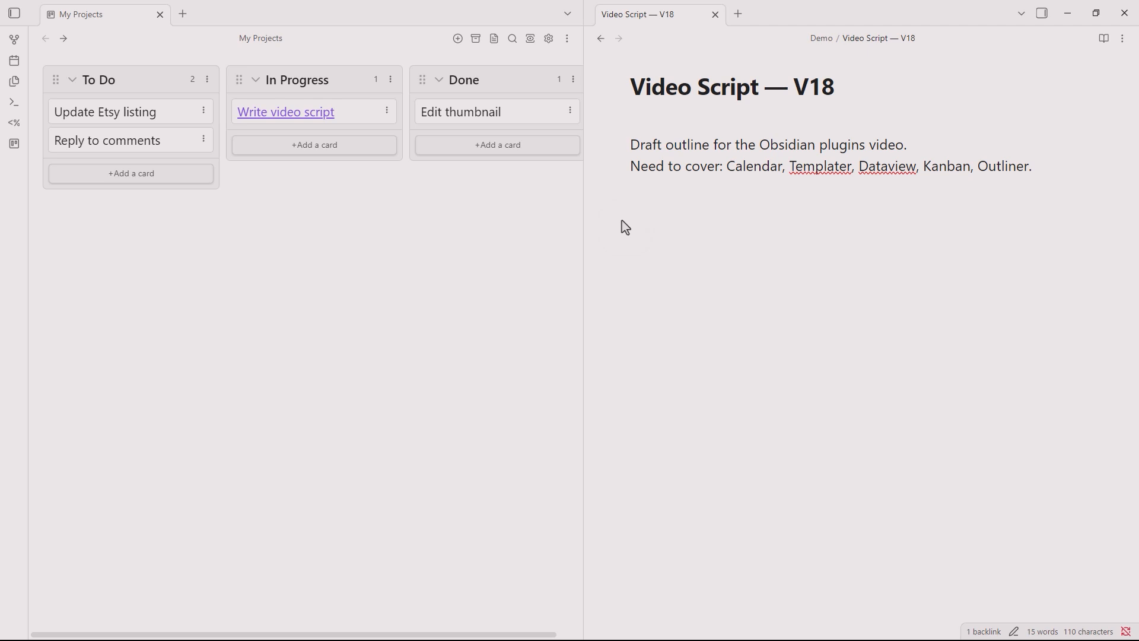
click(715, 15)
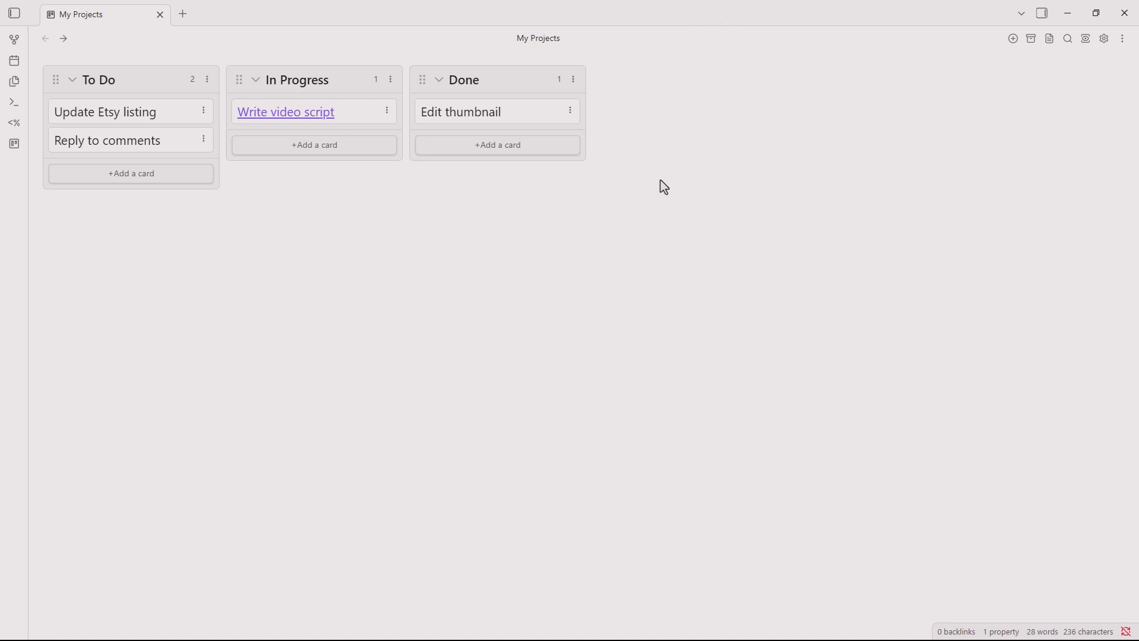
Create a note from the Edit thumbnail card and add the tag #urgent to it
click(570, 110)
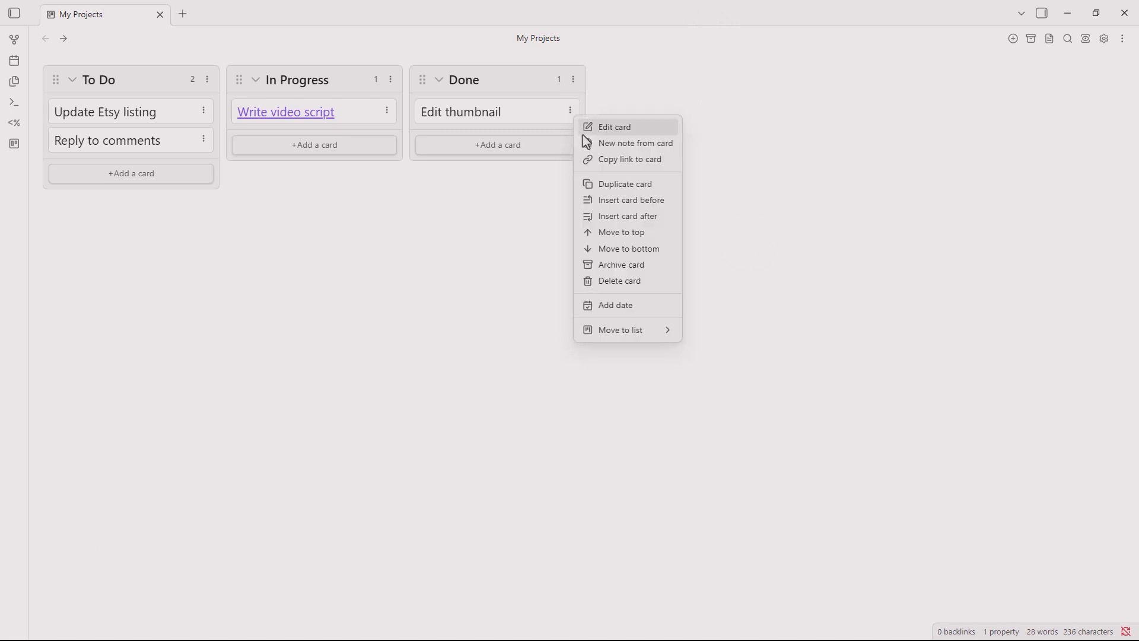
click(622, 150)
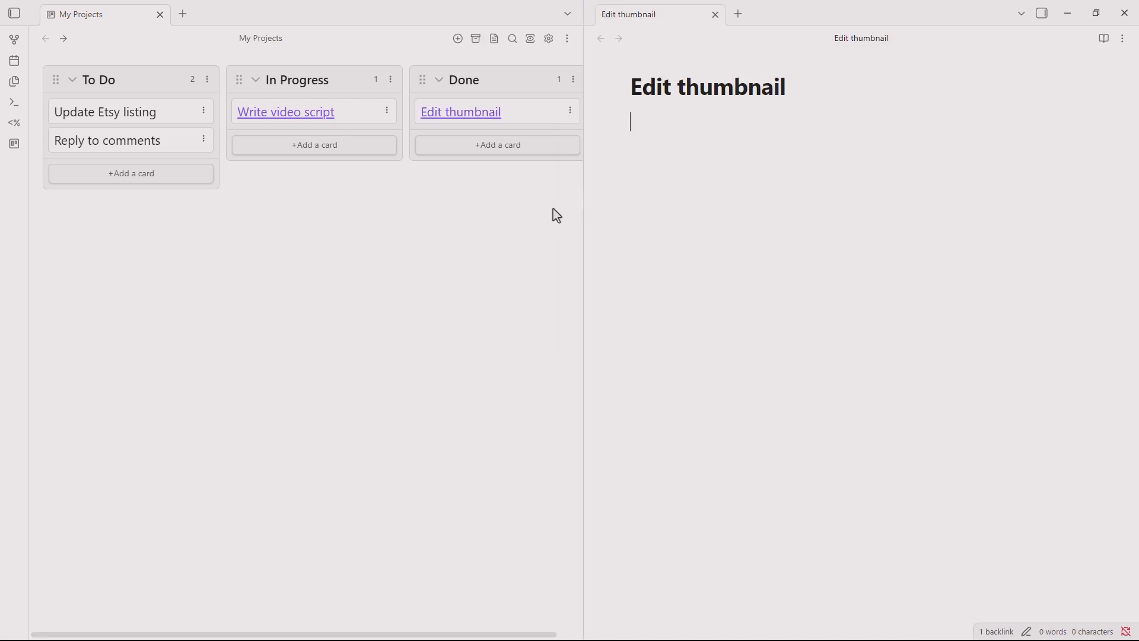
text(#urgent)
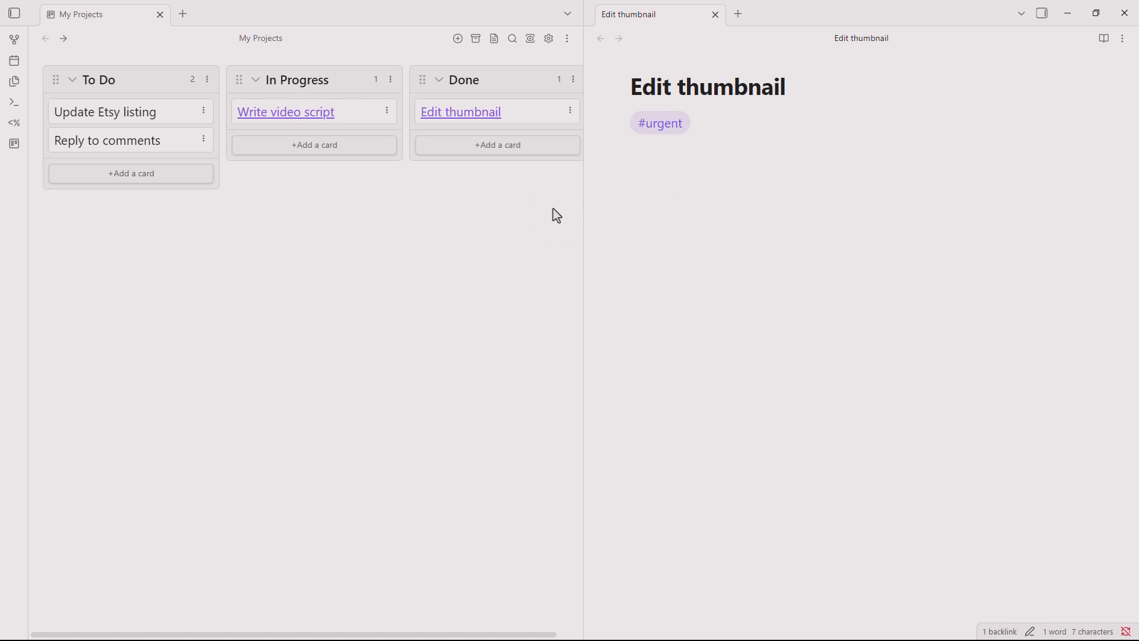
Add the date 2026-07-13 below the tag in the Edit thumbnail note and close the note
key(Return)
text(2026-07-13)
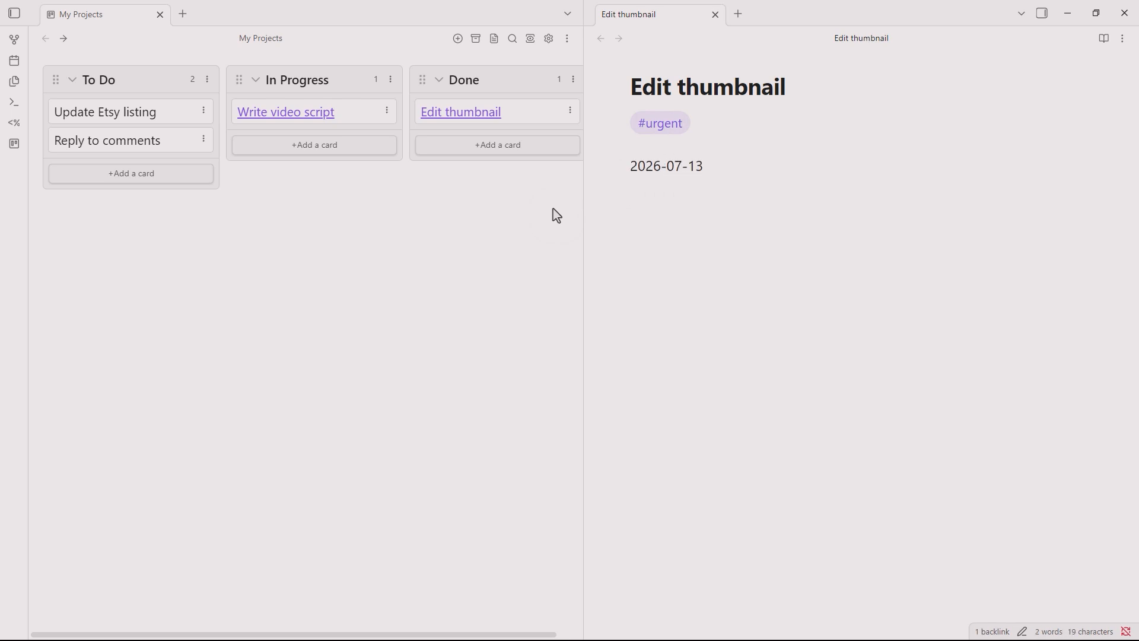
key(ctrl+w)
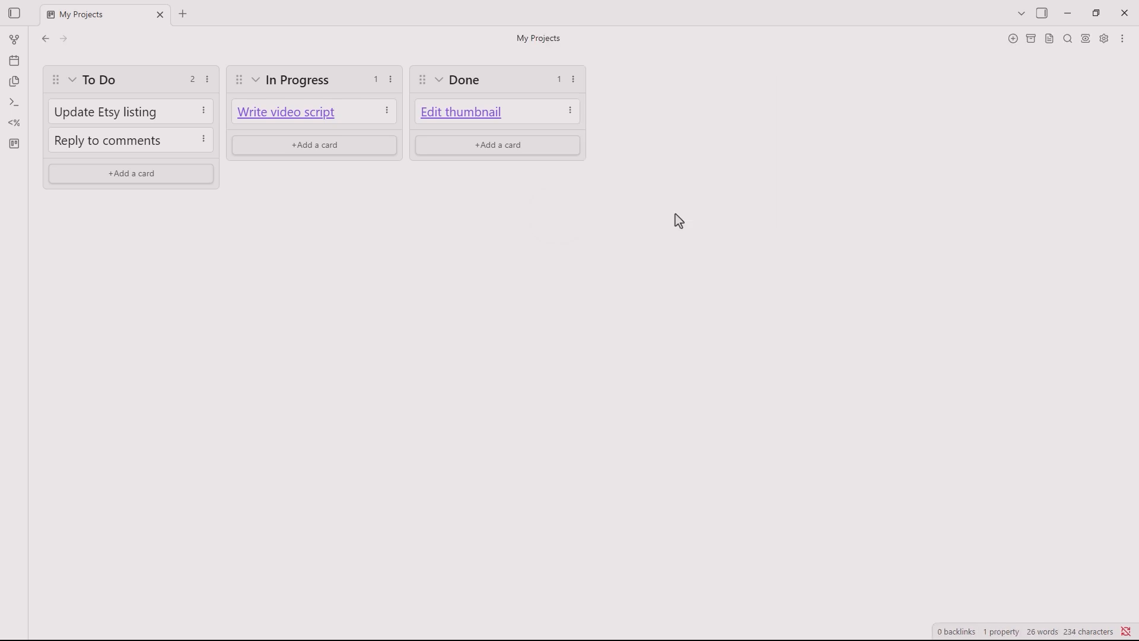
Archive the Edit thumbnail card and check its archived entry in the board's Markdown version, returning to the Kanban board
click(570, 111)
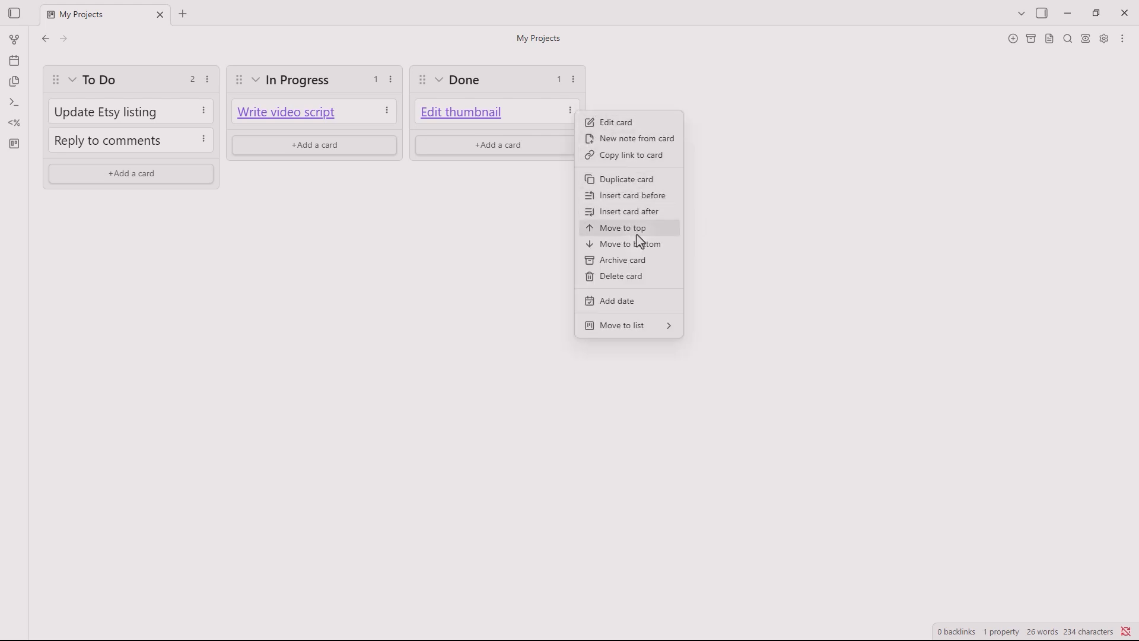
click(642, 266)
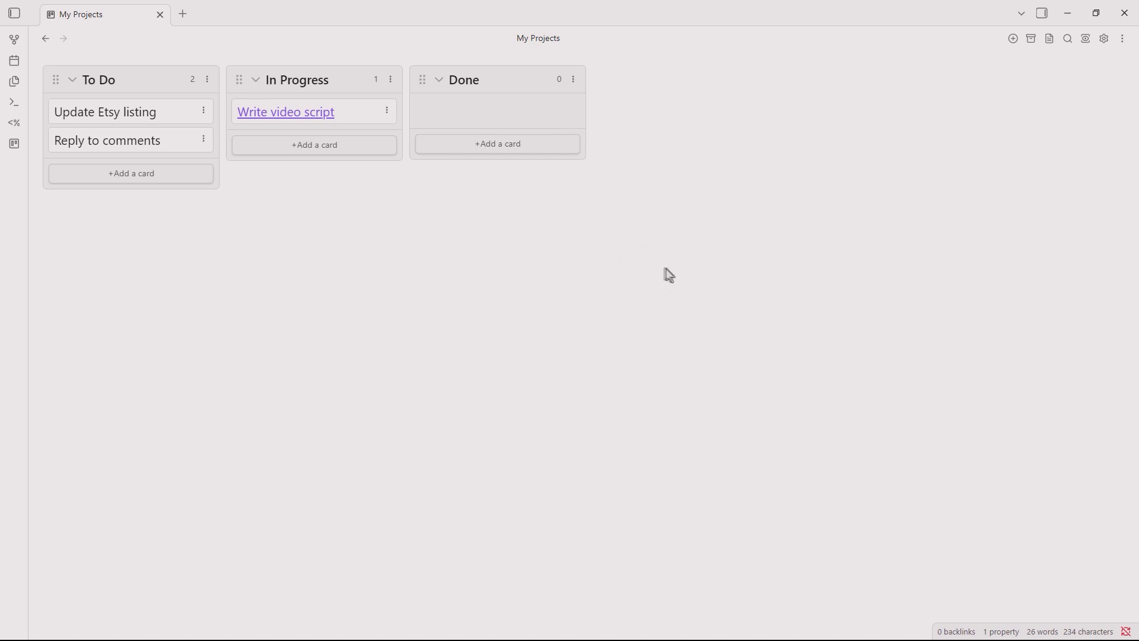
click(1049, 42)
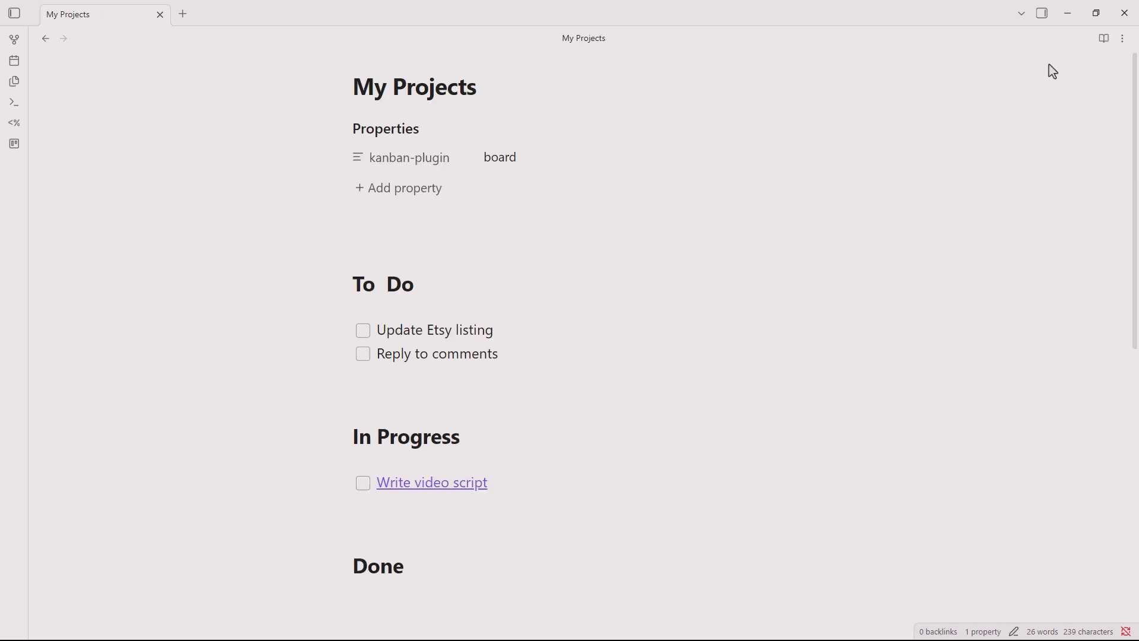
scroll(1052, 77, down, 2)
scroll(1050, 92, down, 8)
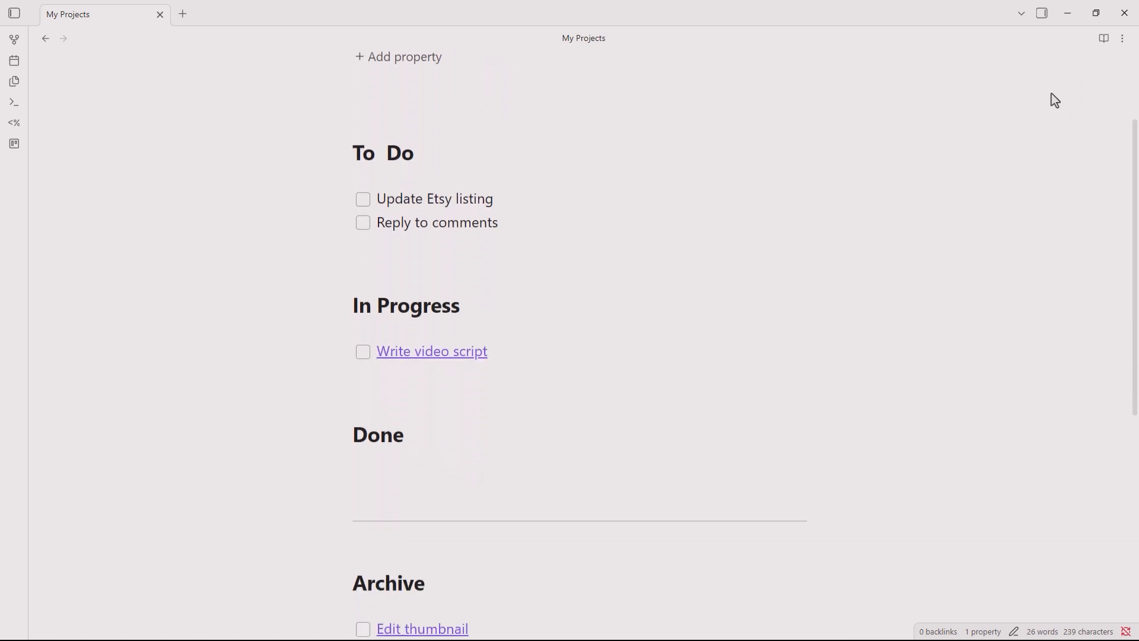
scroll(1051, 94, down, 4)
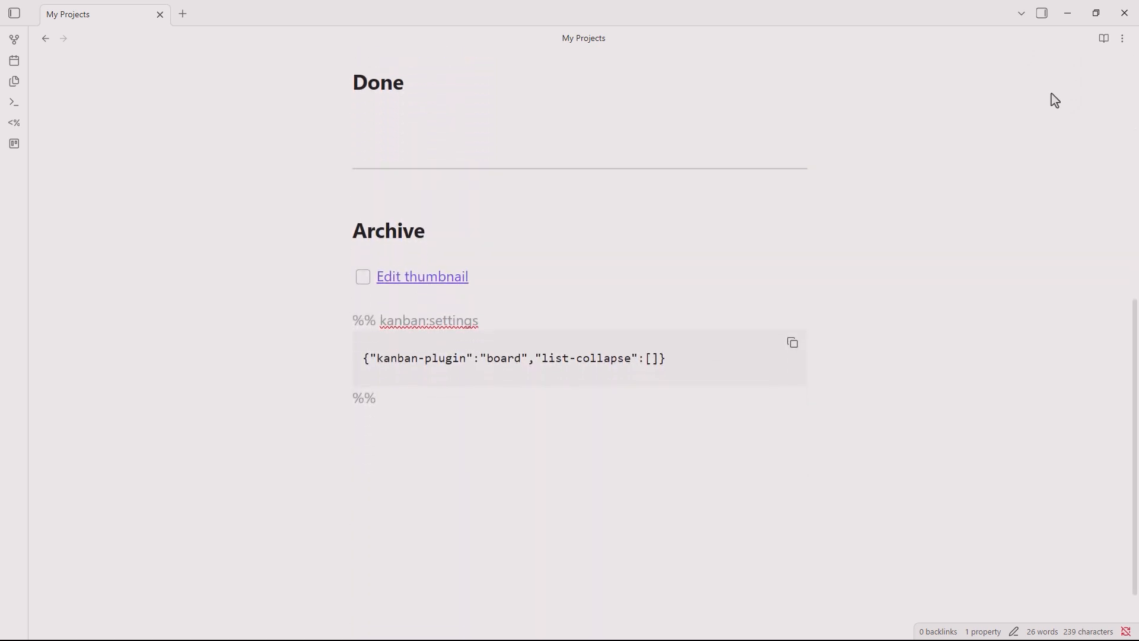
click(1123, 40)
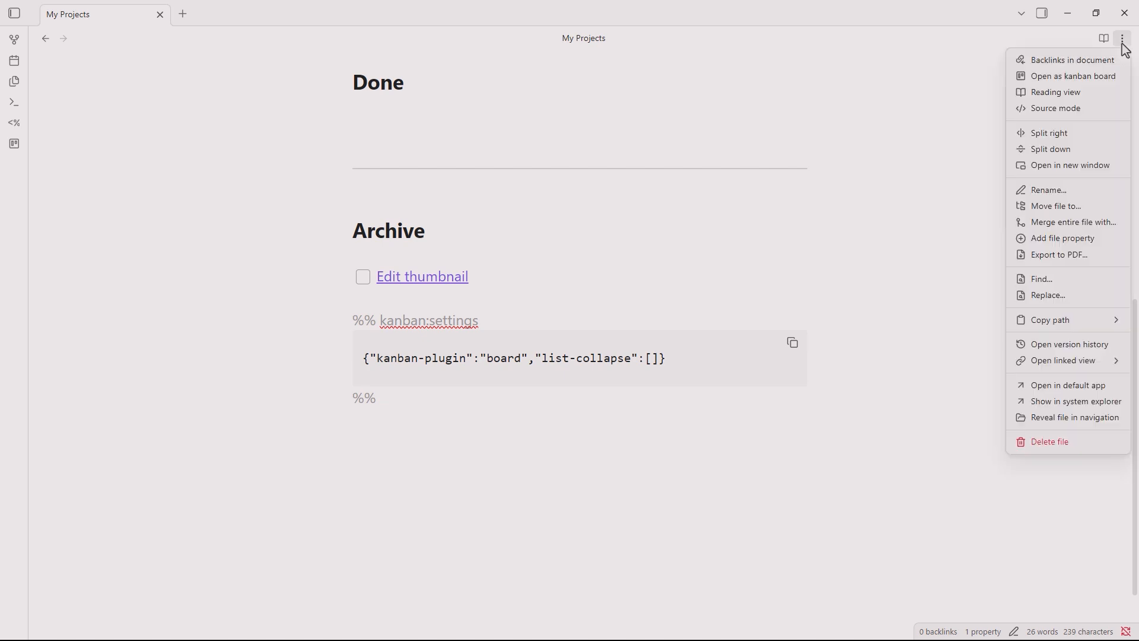
click(1114, 78)
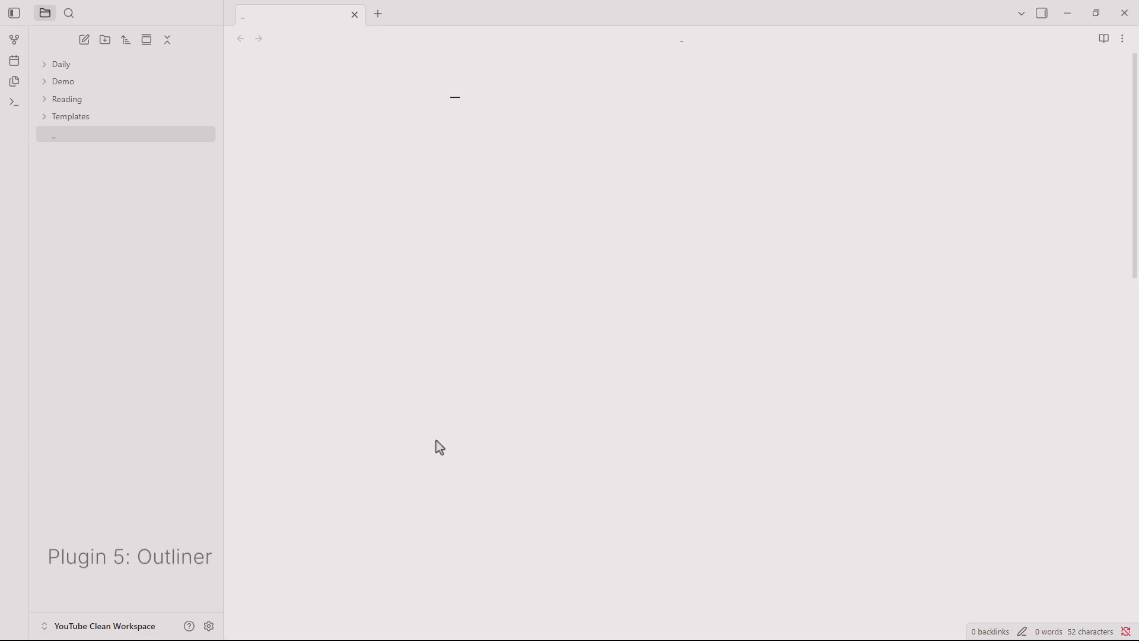
Find the Outliner community plugin, install and enable it, and close the settings
click(208, 626)
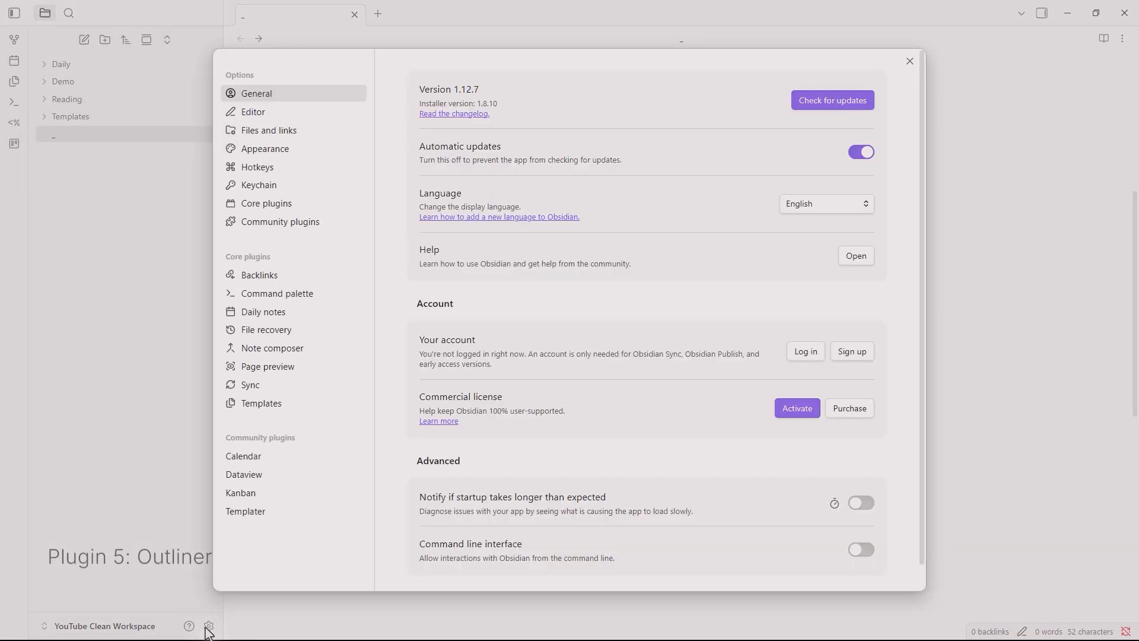
click(294, 225)
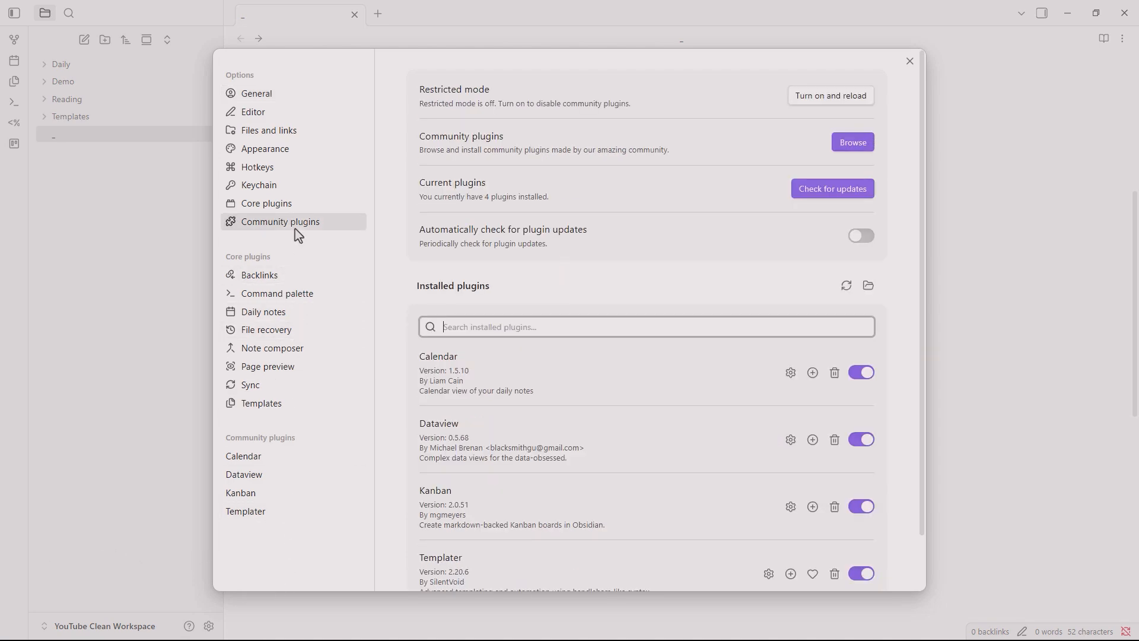
click(845, 147)
text(Outliner)
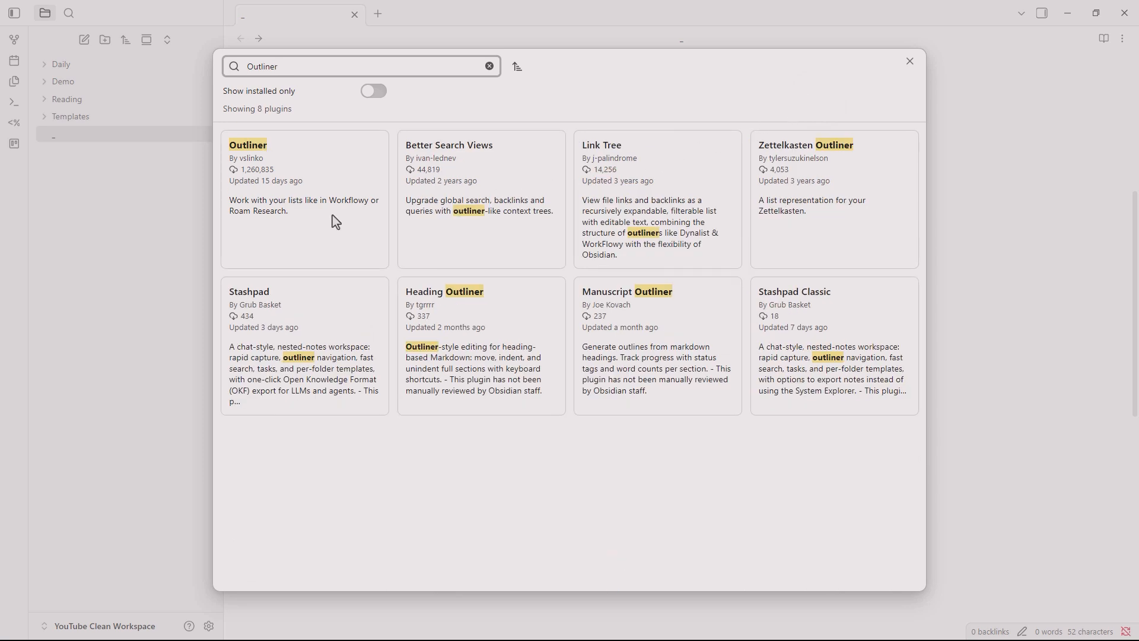
click(336, 221)
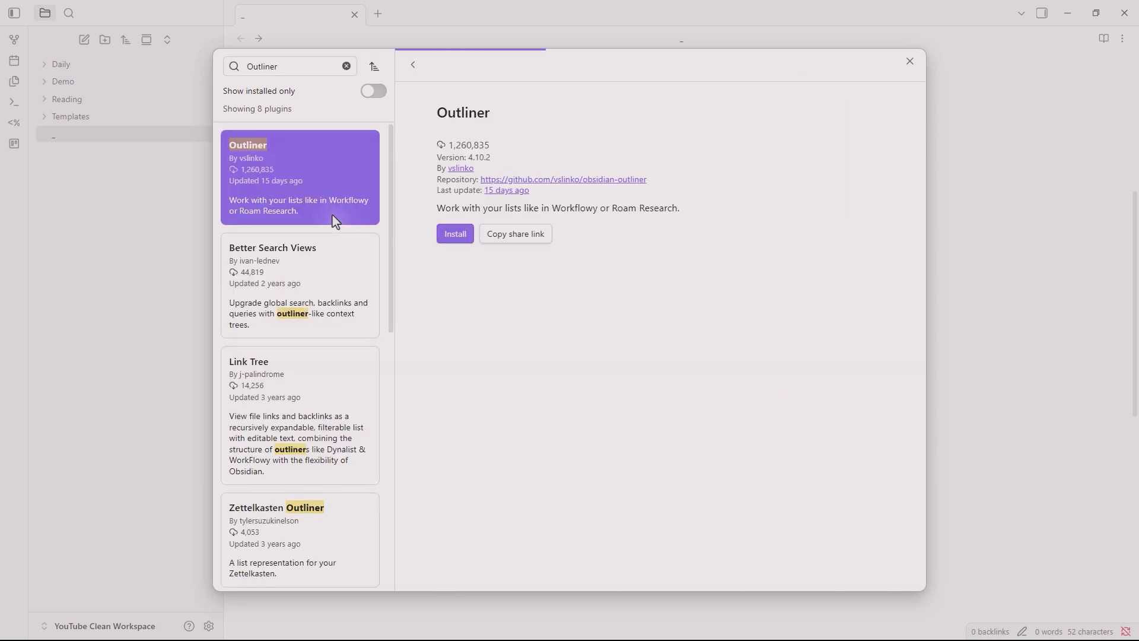
click(456, 240)
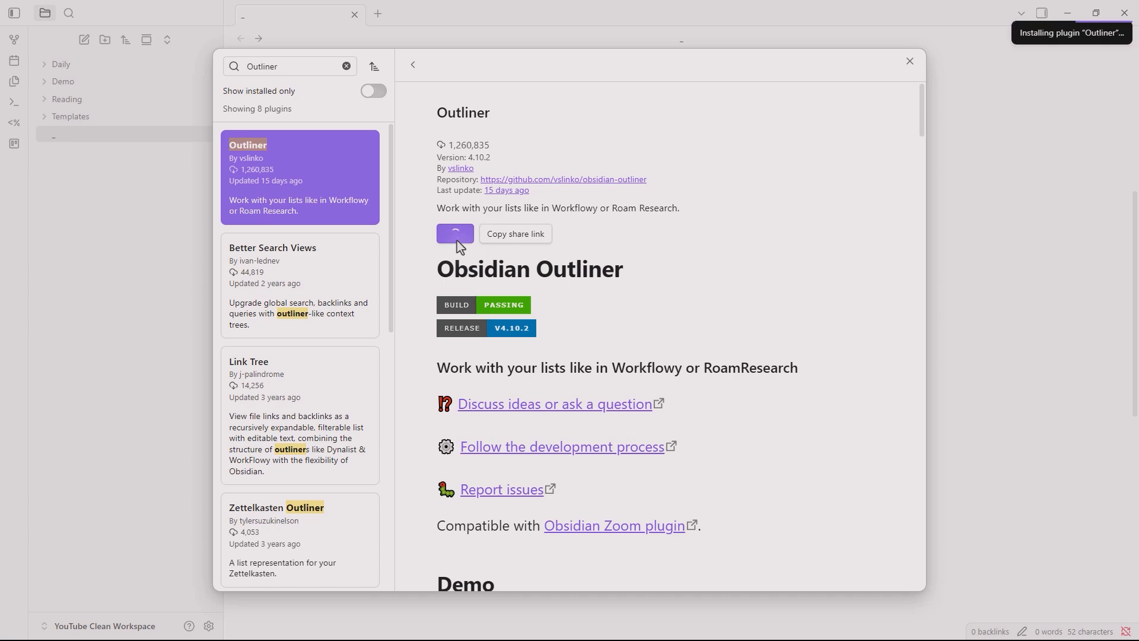
click(457, 235)
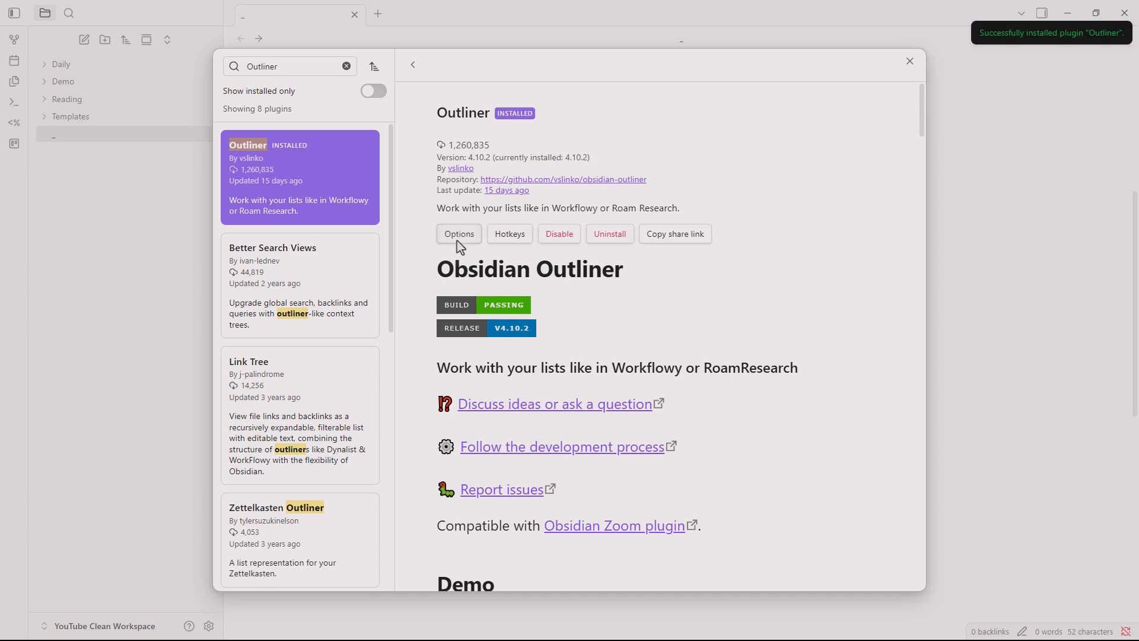
click(905, 64)
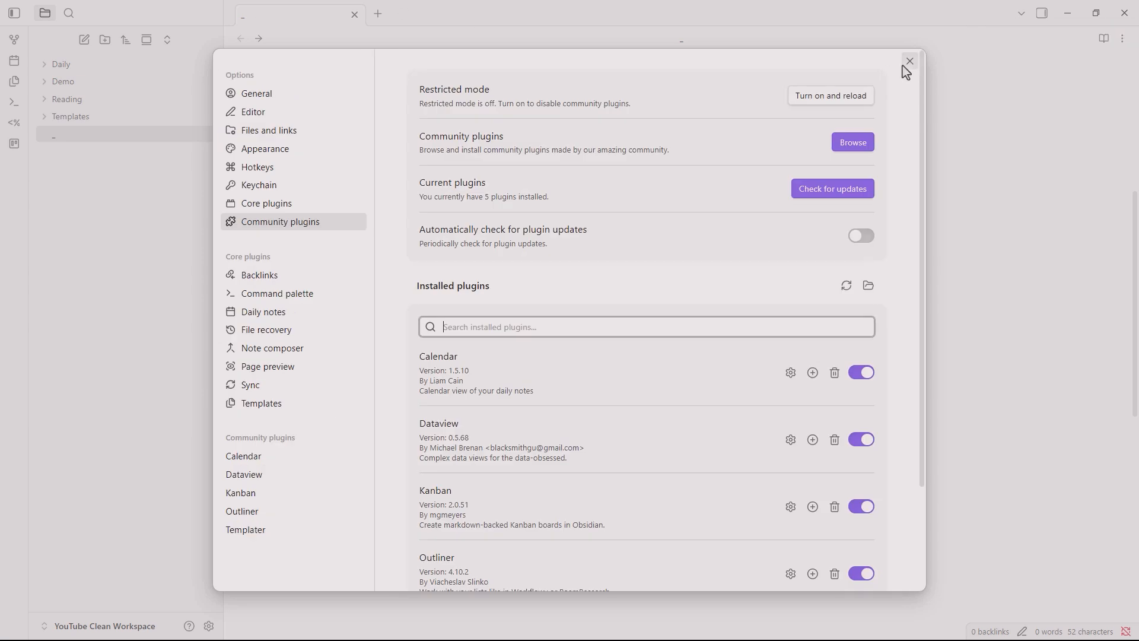
click(904, 64)
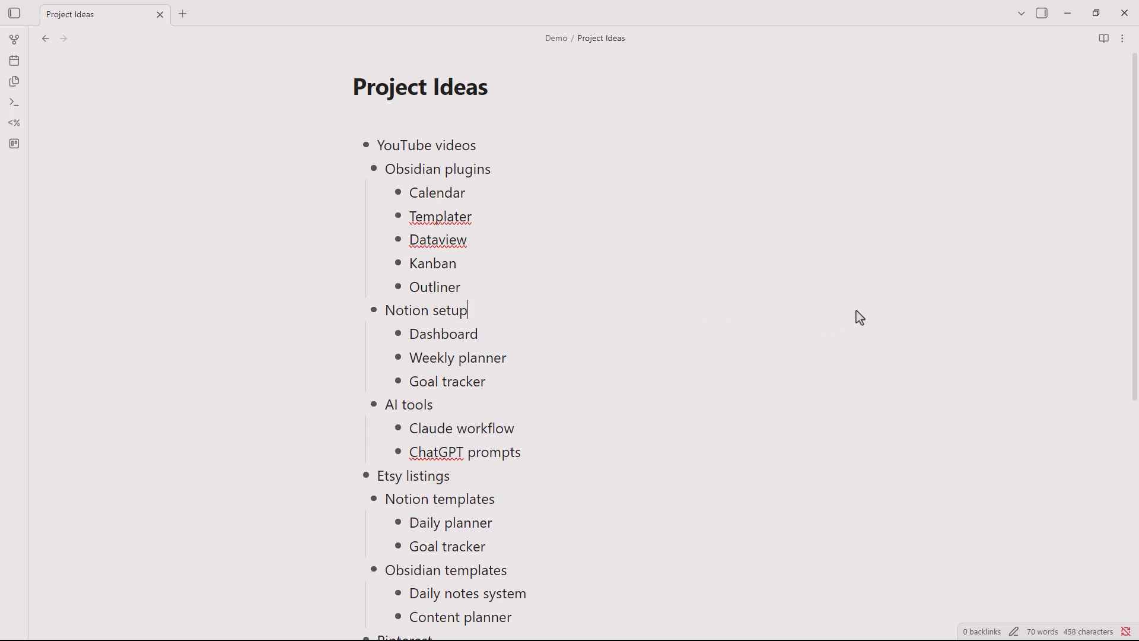
Move the Notion setup item with its sub-items below AI tools and back above it
key(ctrl+shift+Down)
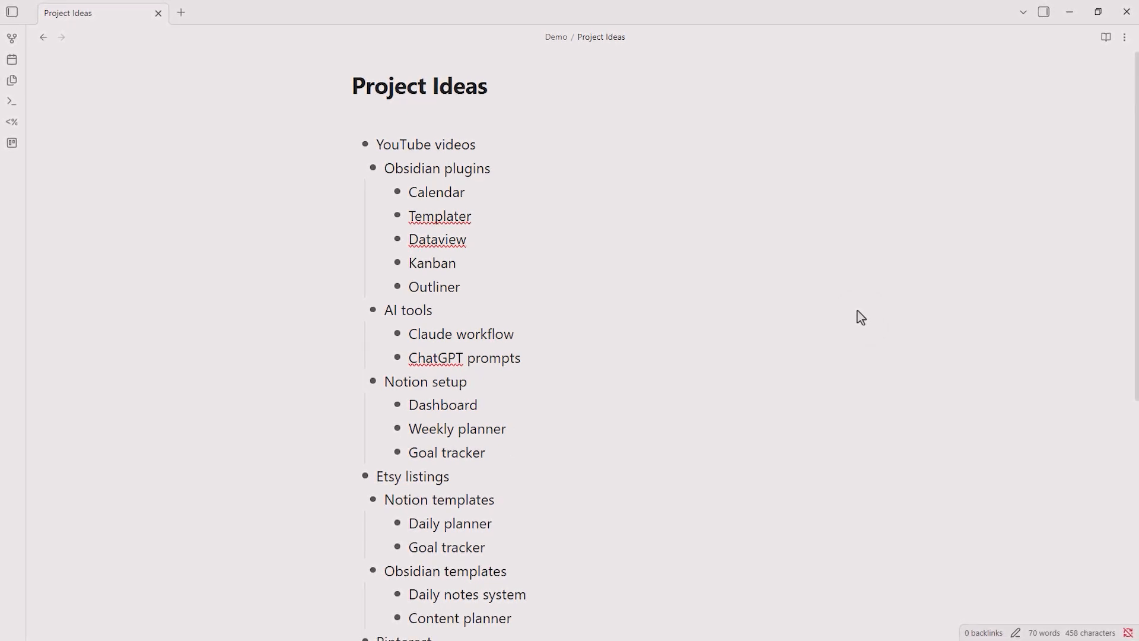
key(ctrl+shift+Up)
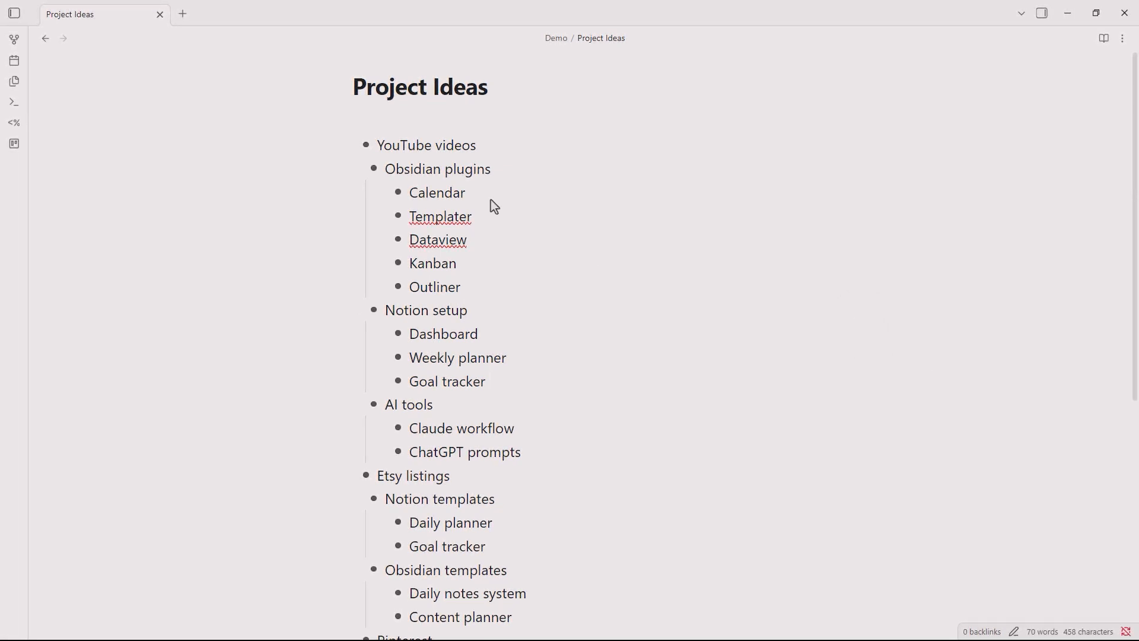
Fold the YouTube videos and Etsy listings branches of the Project Ideas outline and unfold both again
click(349, 153)
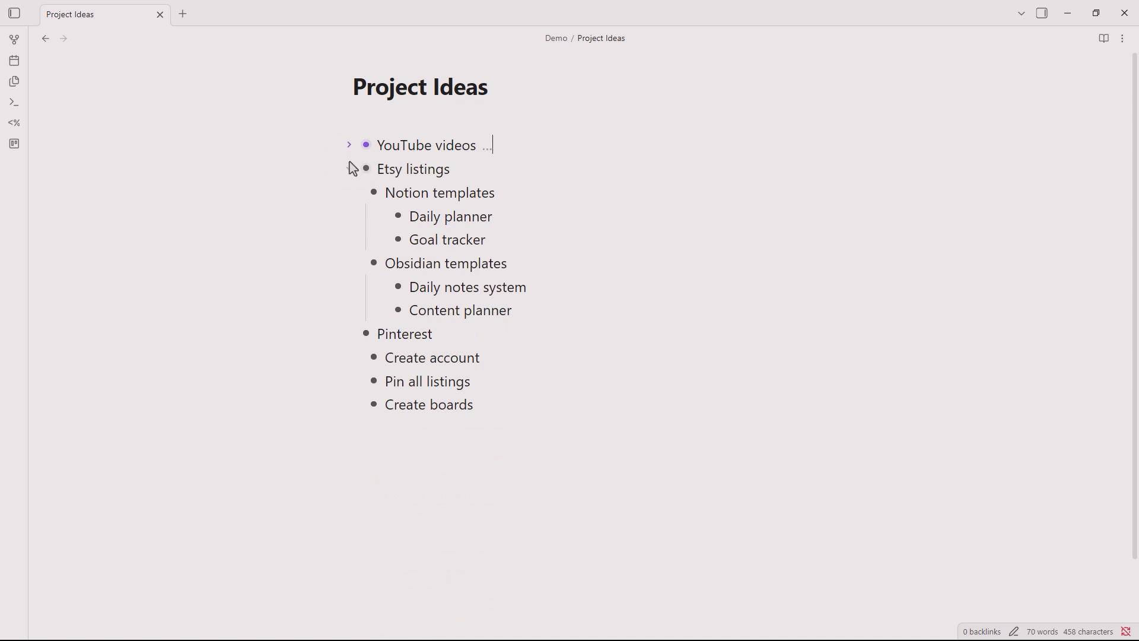
click(349, 177)
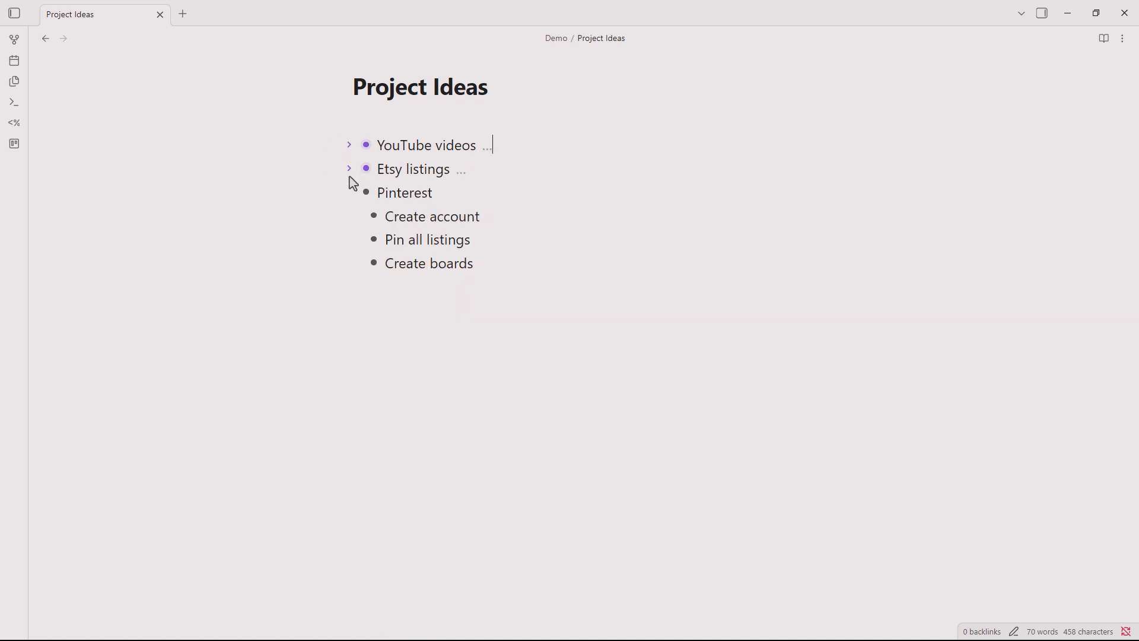
click(350, 177)
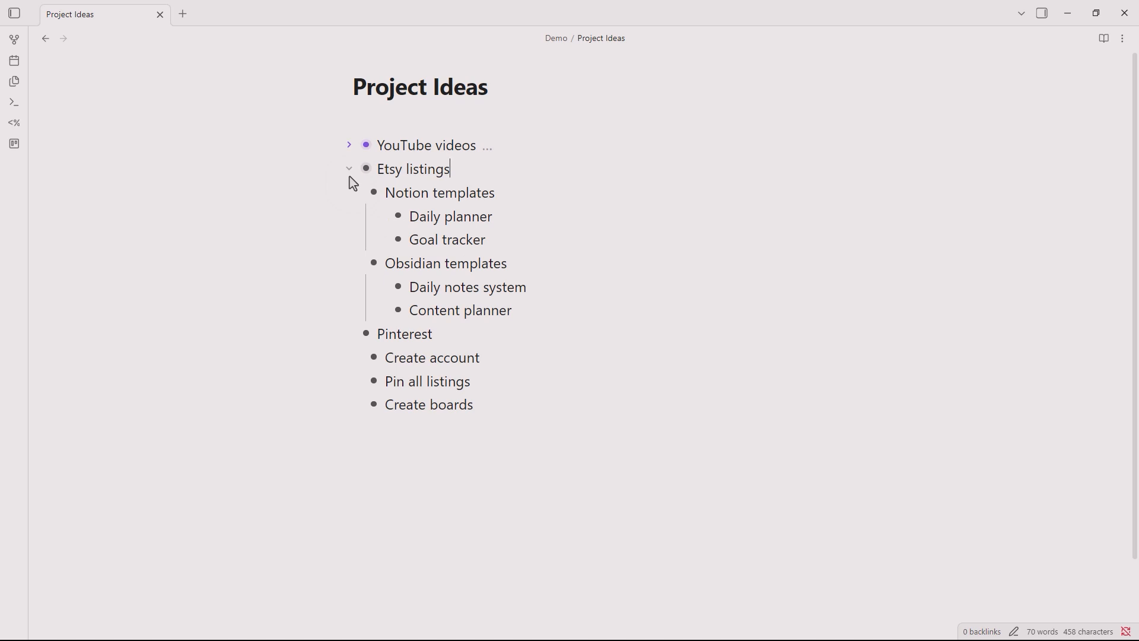
click(349, 145)
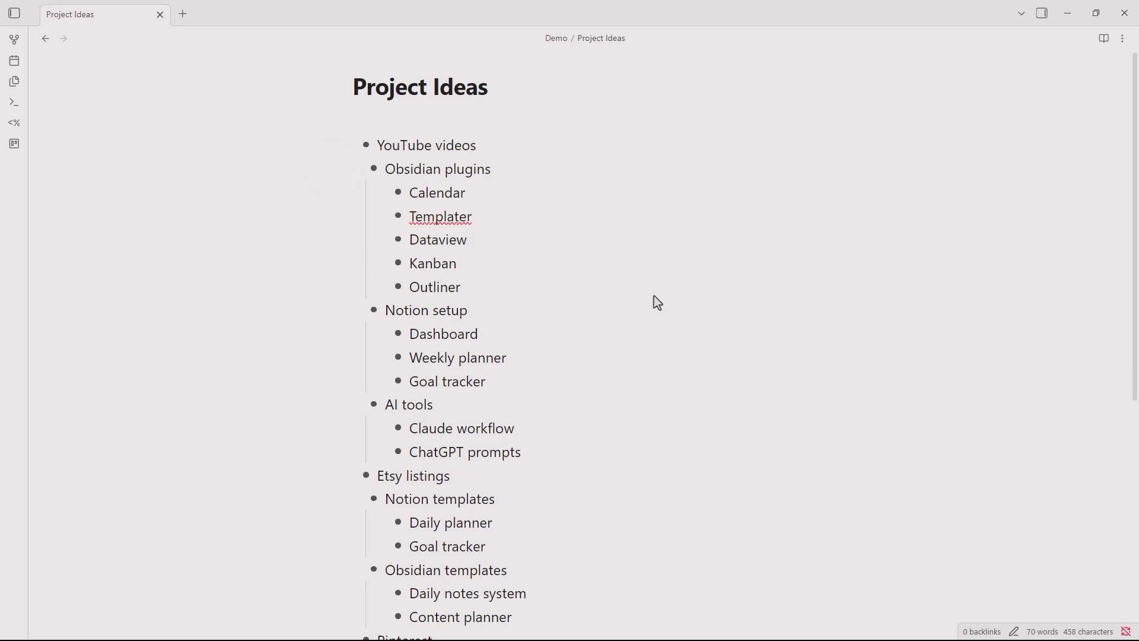
Zoom into the Dataview bullet of the Project Ideas outline and return to the full list
click(399, 242)
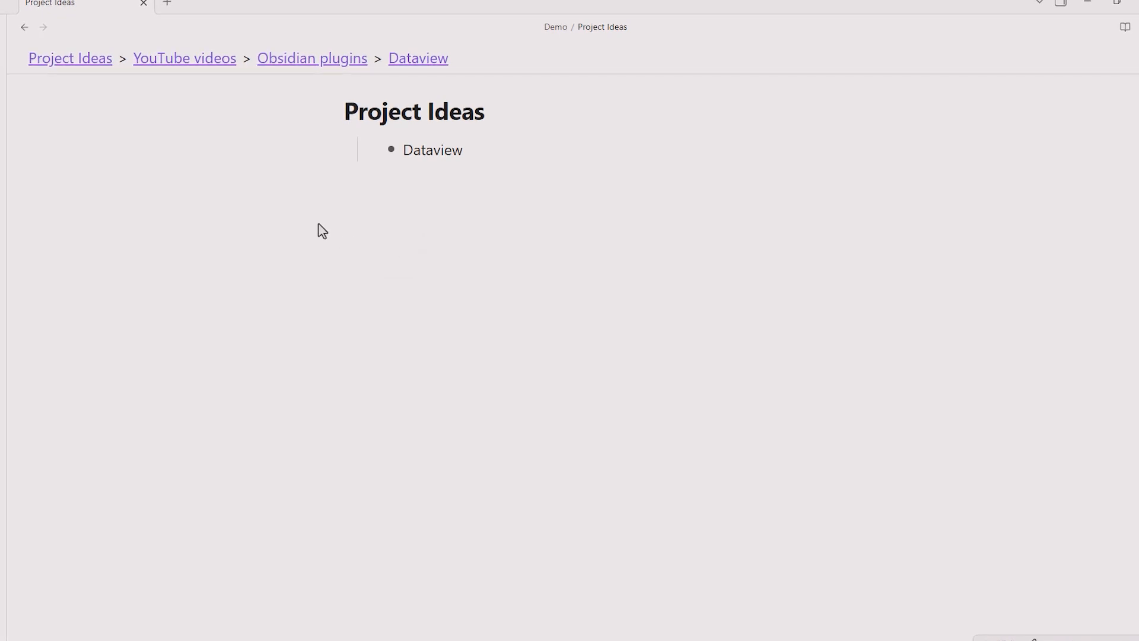
click(107, 66)
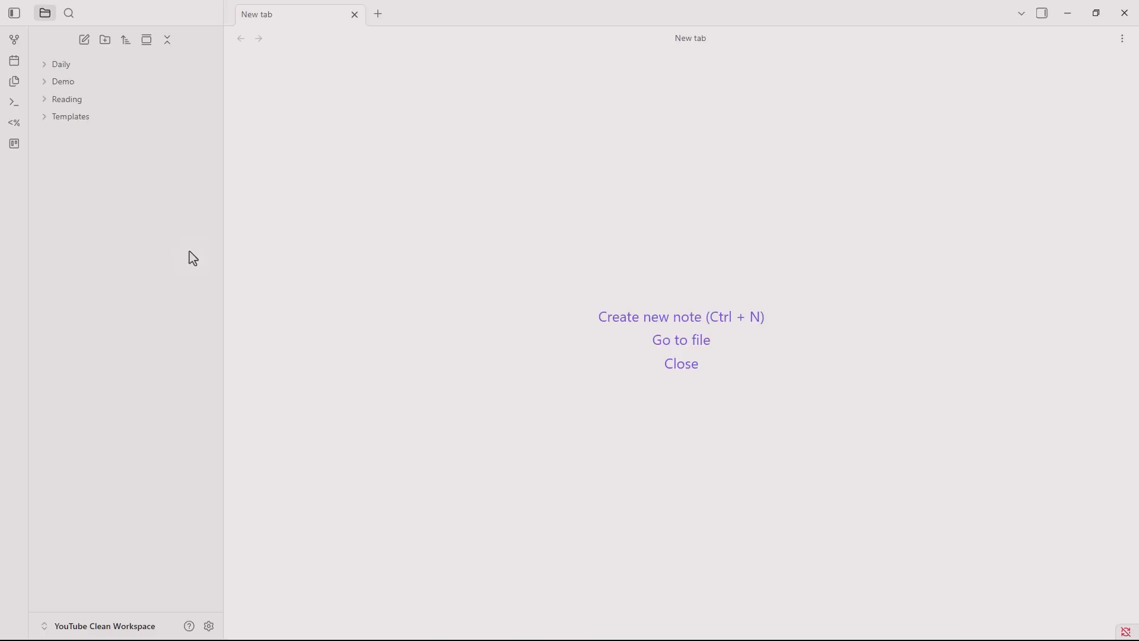
In the Daily Note template's Tasks, enter Priority task with nested Sub-step1 and Sub-step 2, add Secondary task, and close the template
click(45, 120)
click(115, 158)
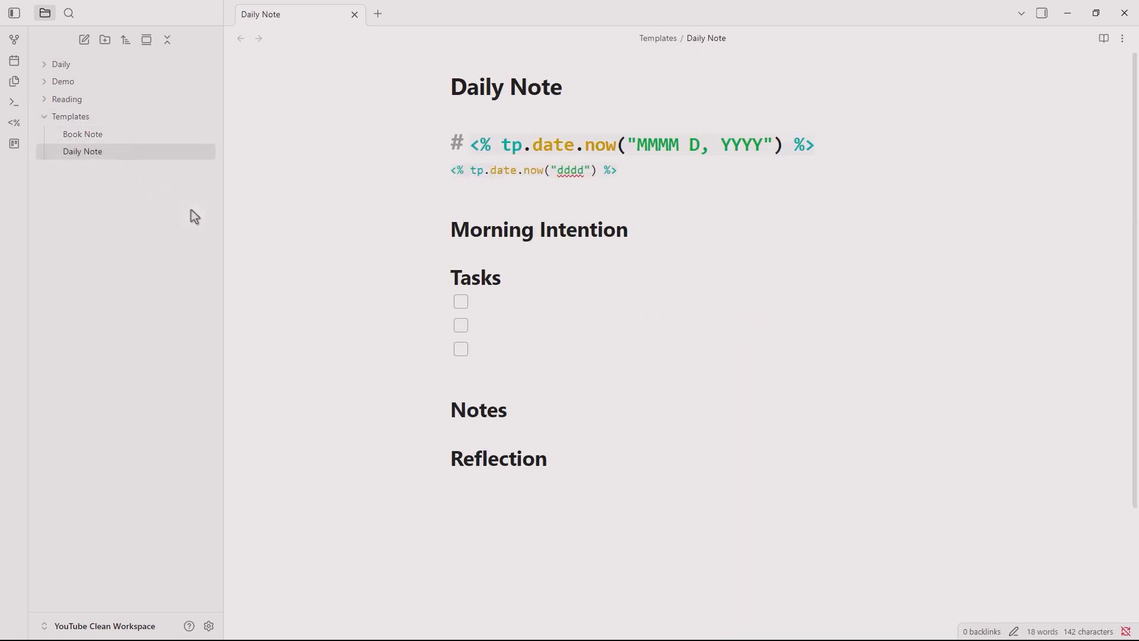
click(531, 305)
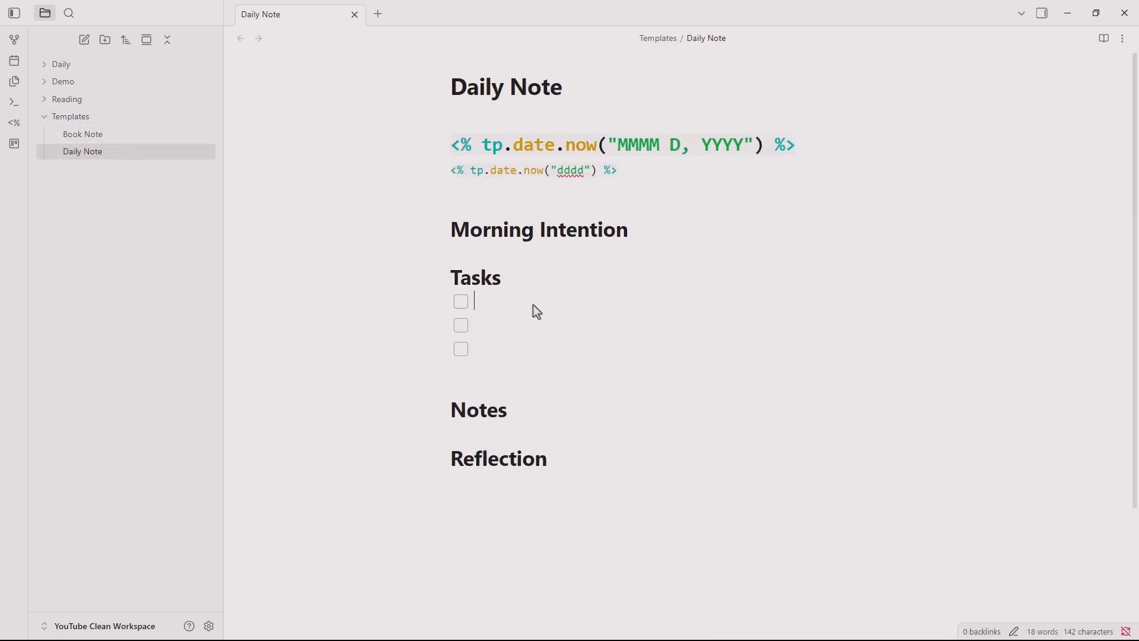
text(Priority task)
click(898, 328)
key(Tab)
text(Sub-step1)
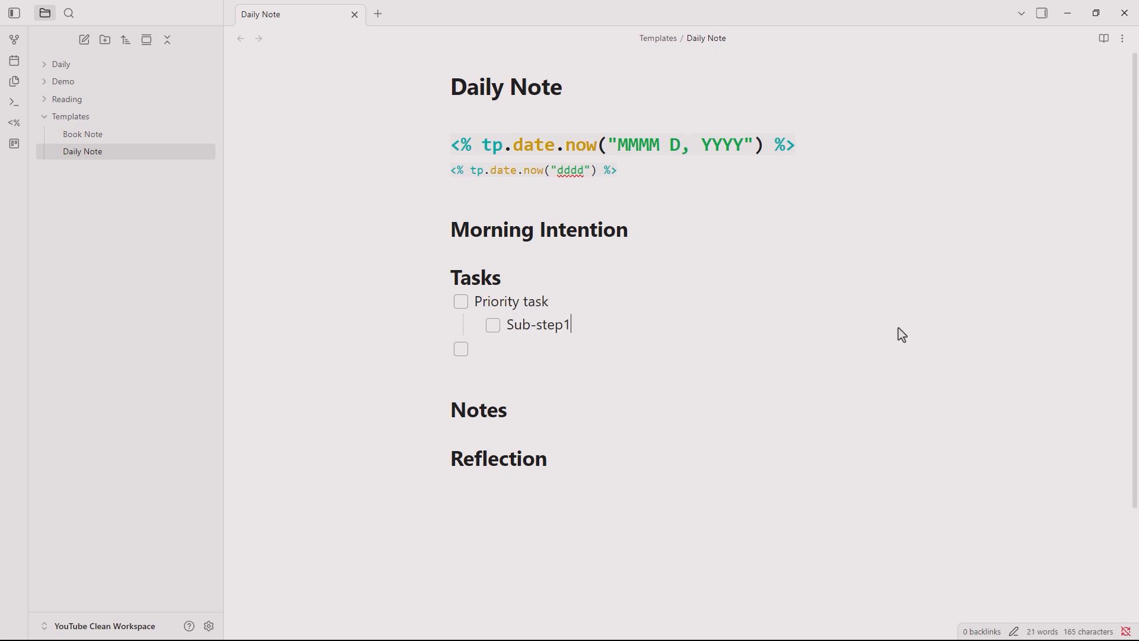
key(Return)
text(Sub-step 2 )
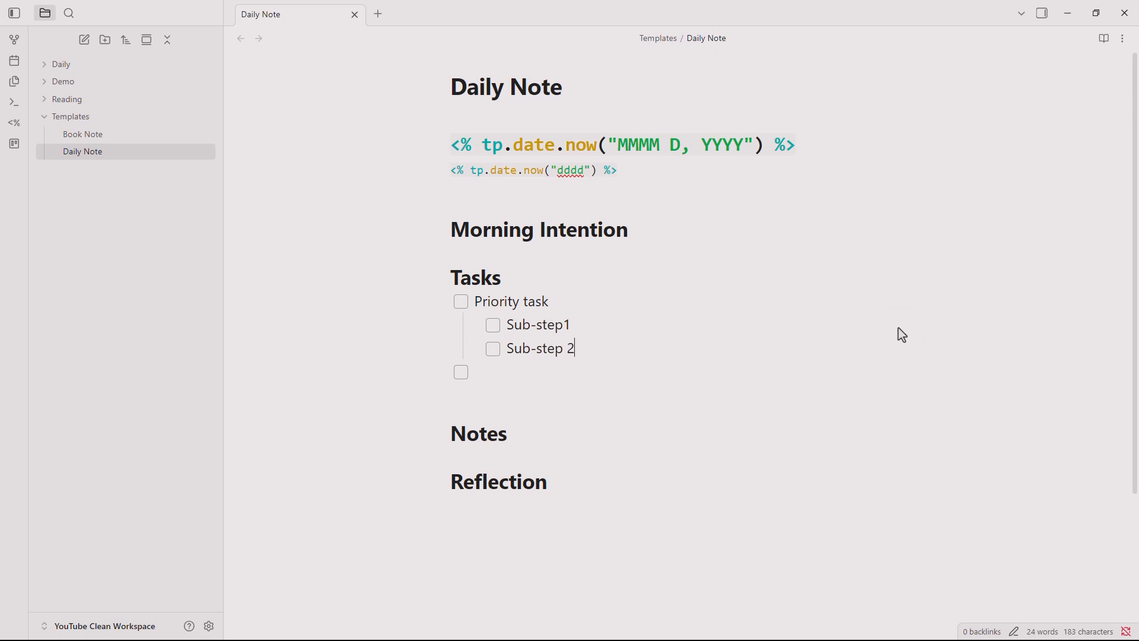
text(Secondary task)
click(355, 14)
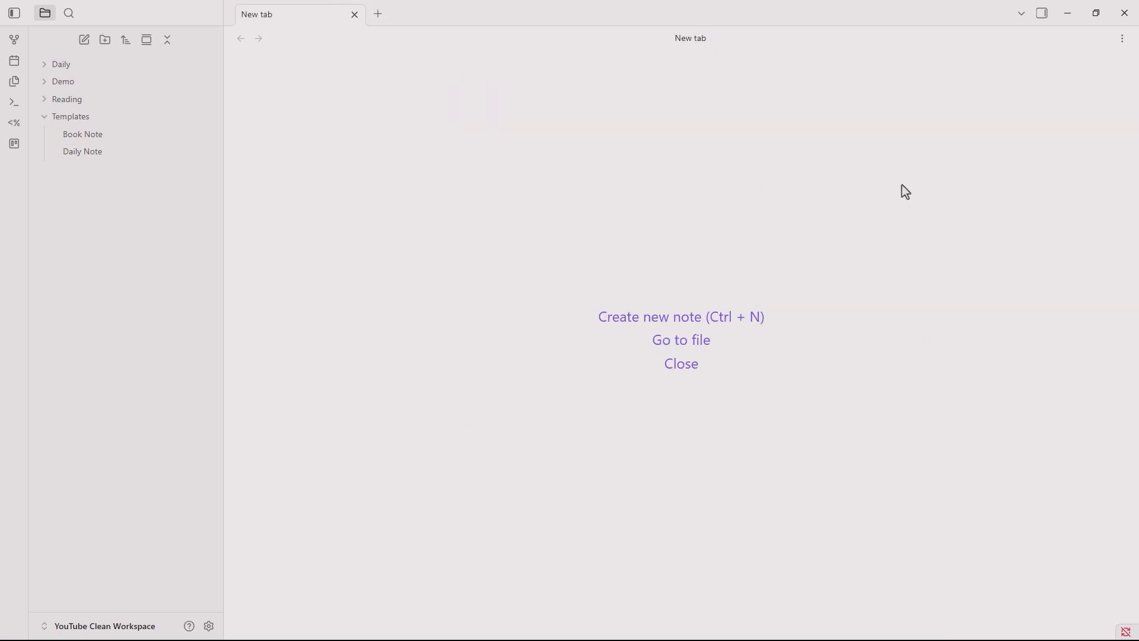
Create a blank note and, with Templater's Create new note from template command, another note based on the Daily Note template
key(ctrl+n)
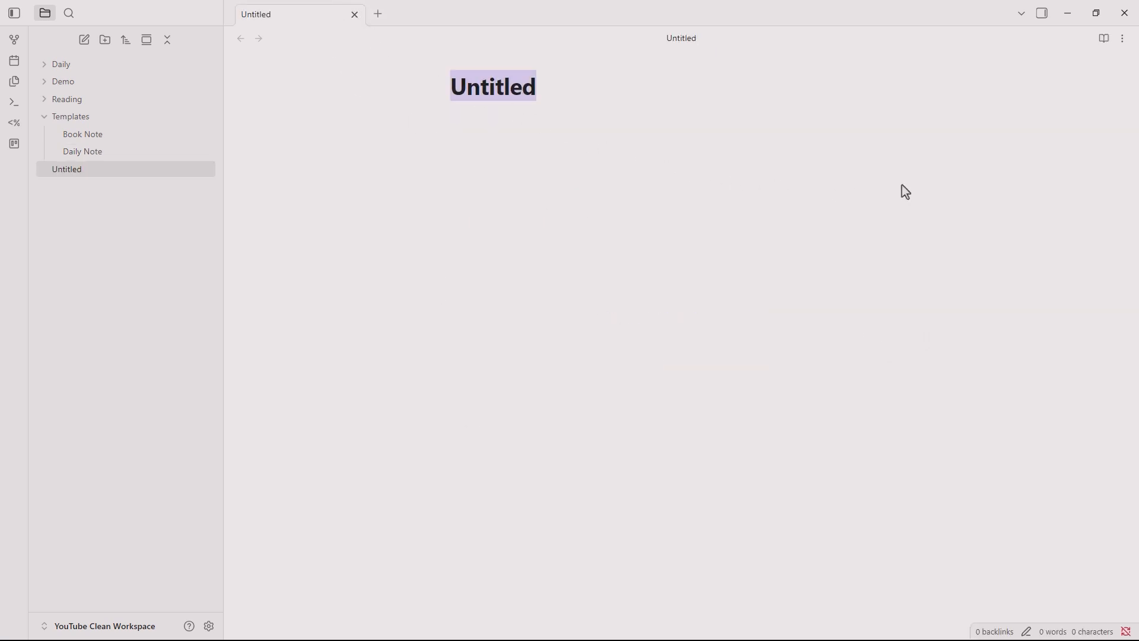
key(ctrl+p)
text(T)
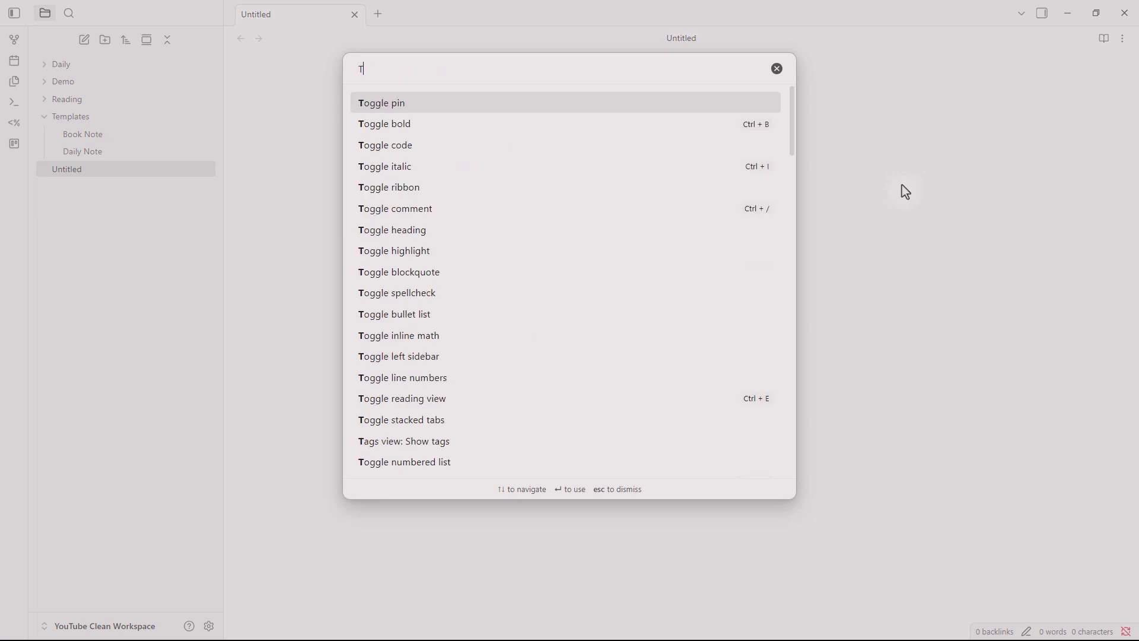
text(emplater)
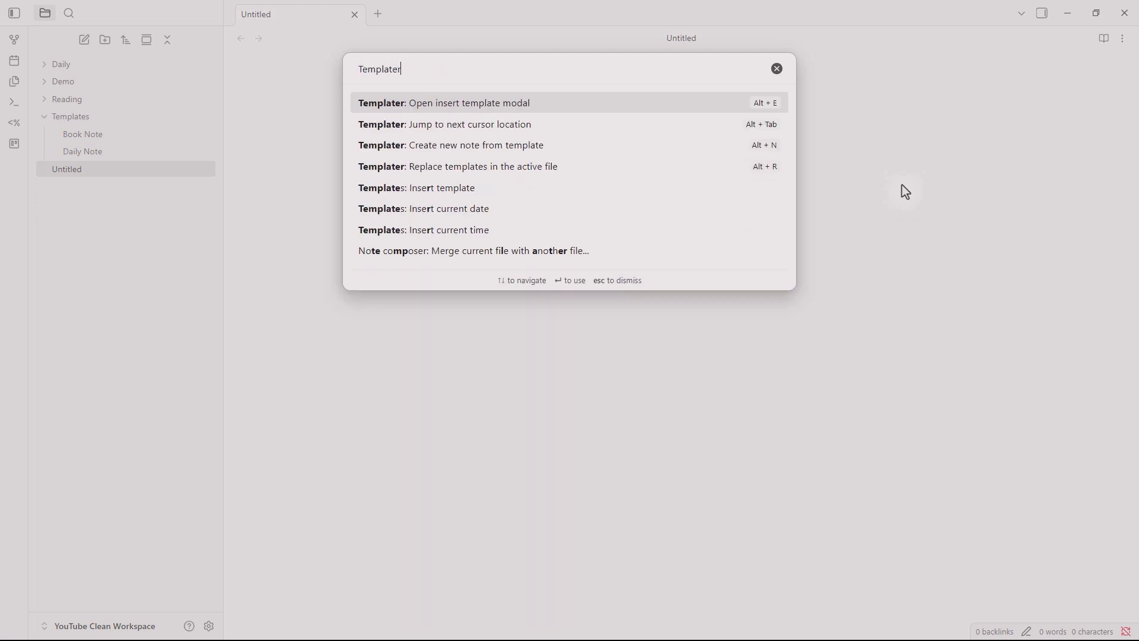
key(Down)
key(Down)
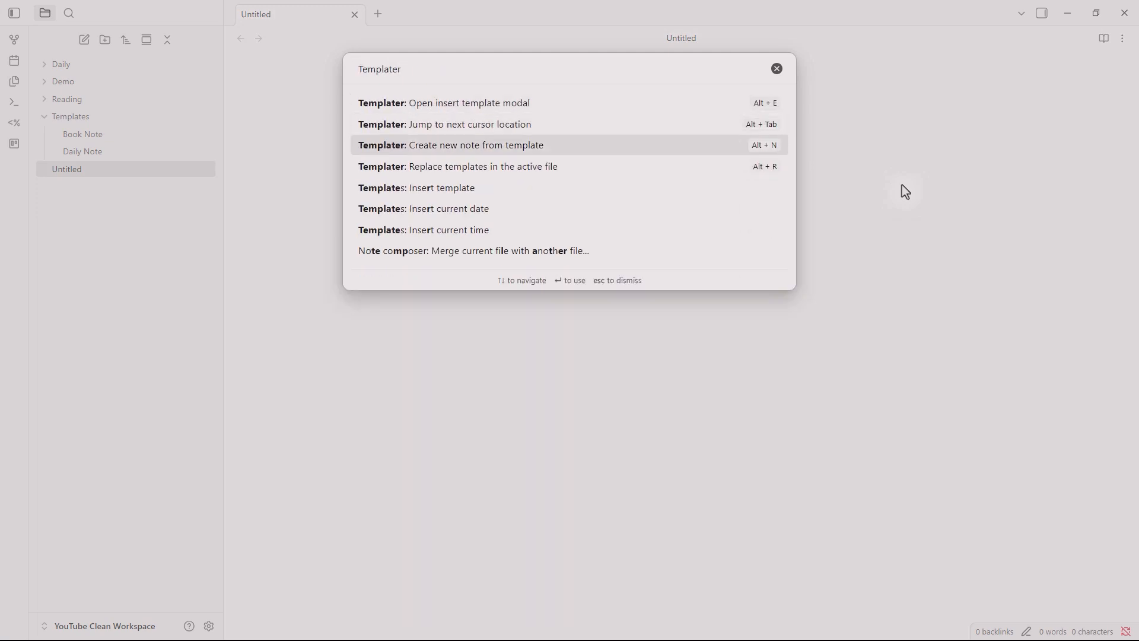
key(Return)
key(Down)
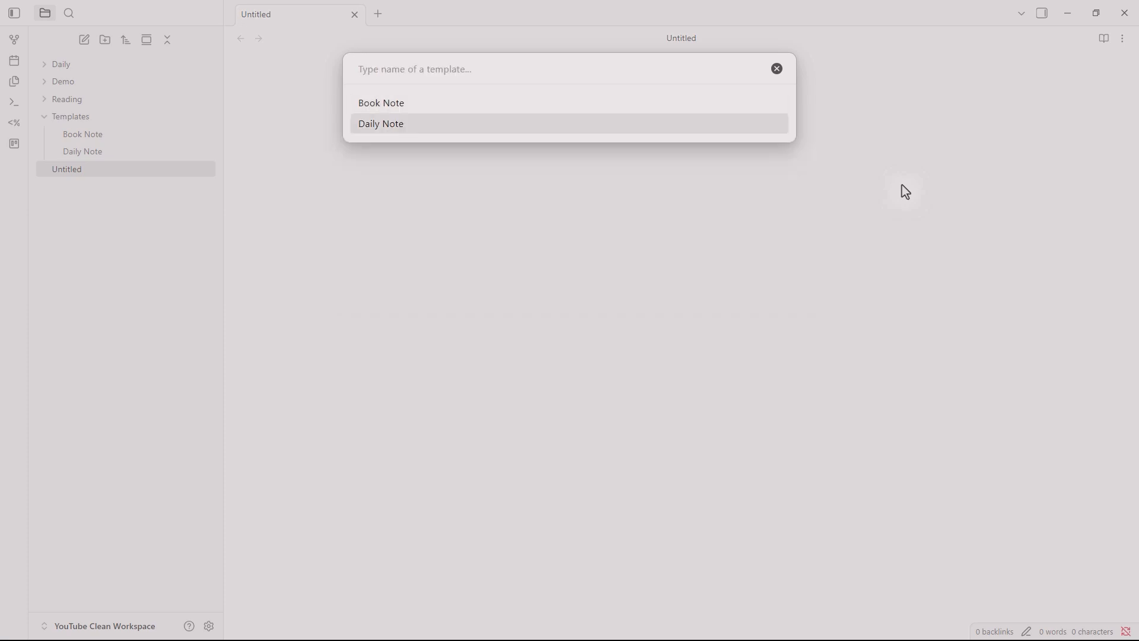
key(Return)
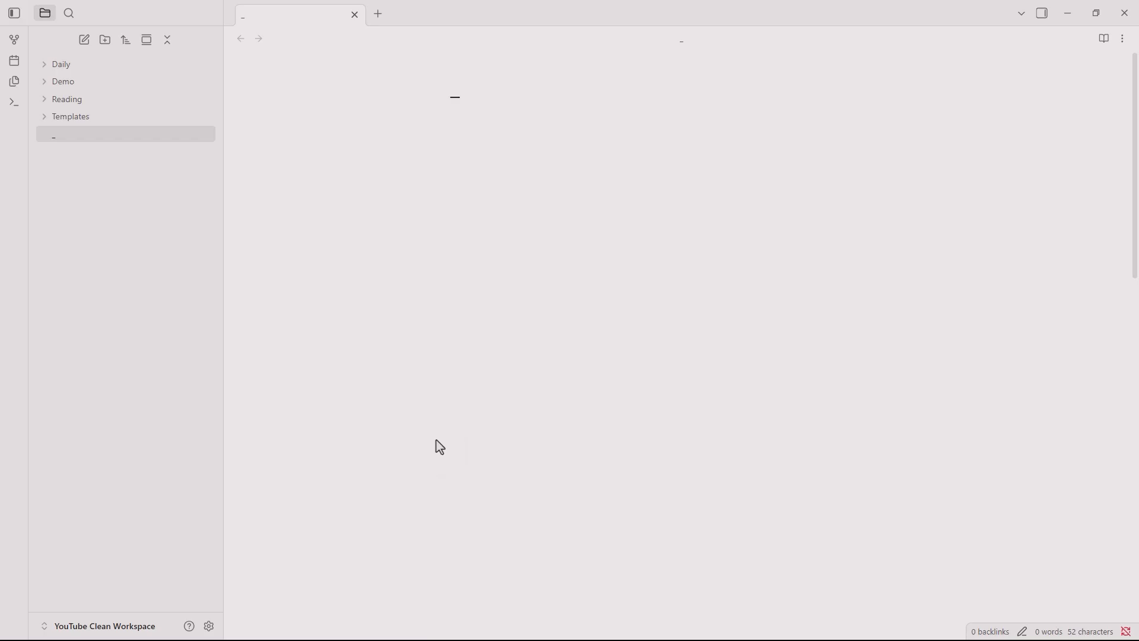
Review the installed community plugins and which ones are enabled in the settings, and close the settings
click(209, 626)
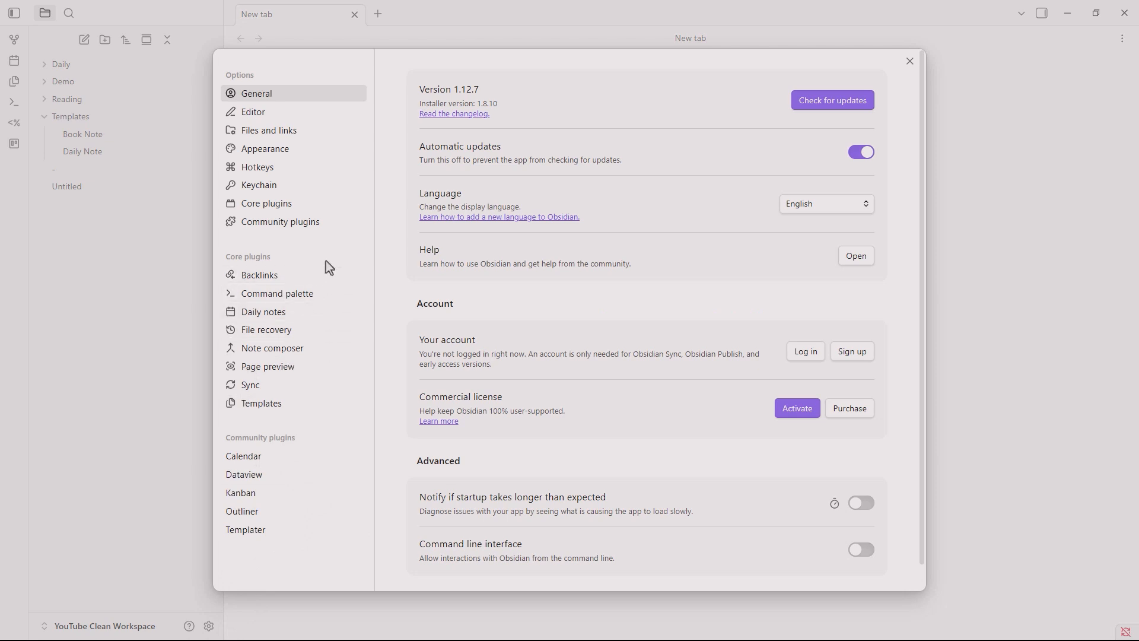
click(330, 235)
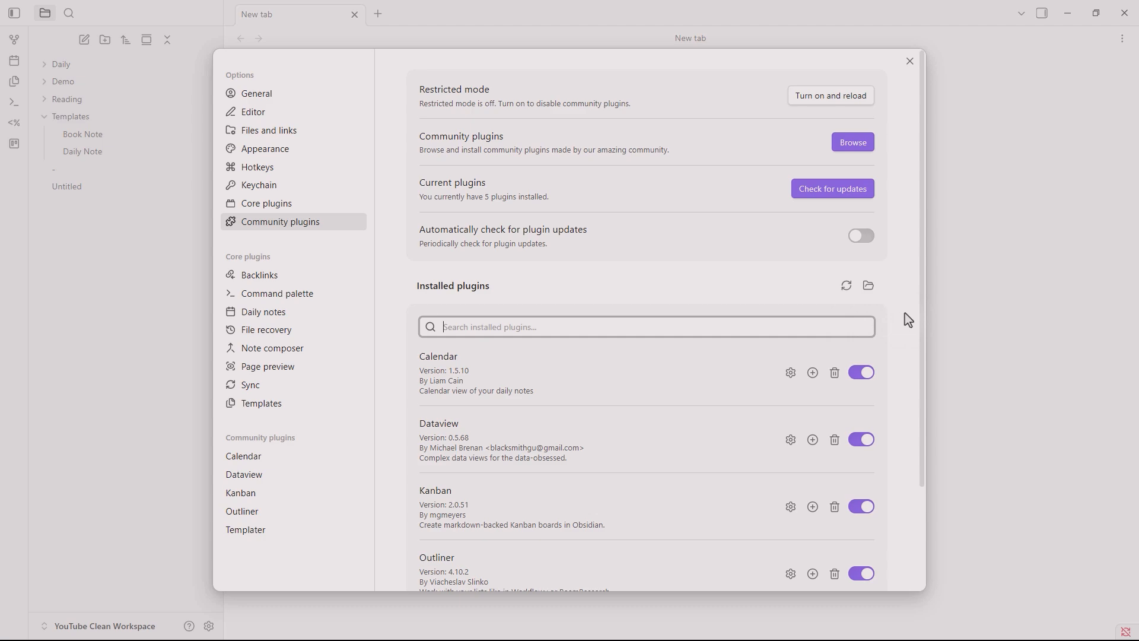
scroll(908, 323, down, 1)
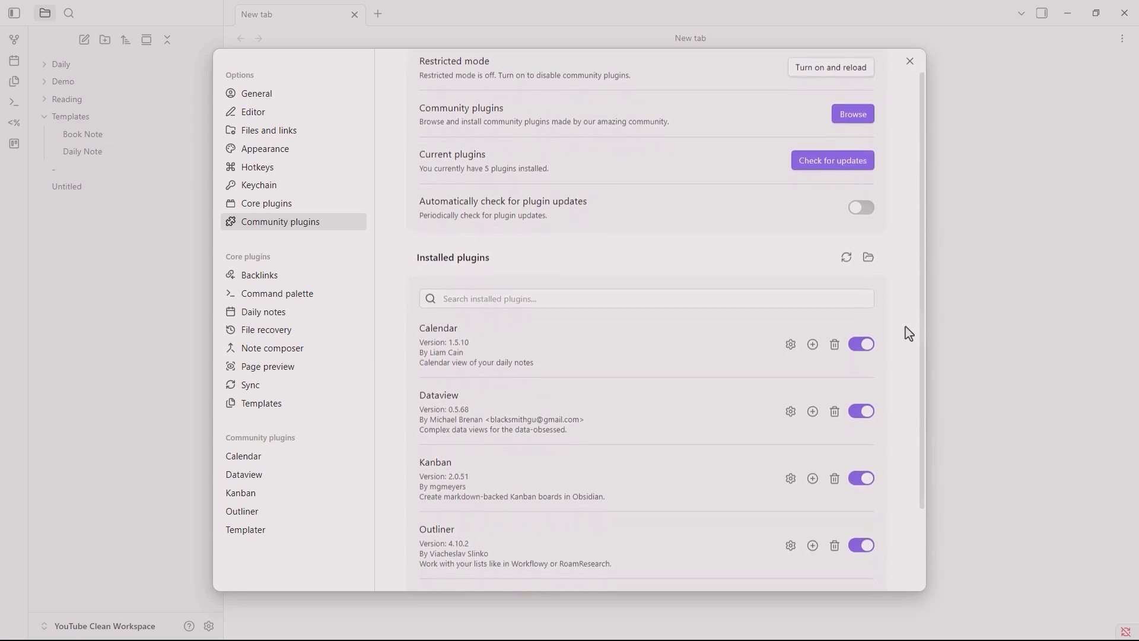
scroll(908, 333, down, 3)
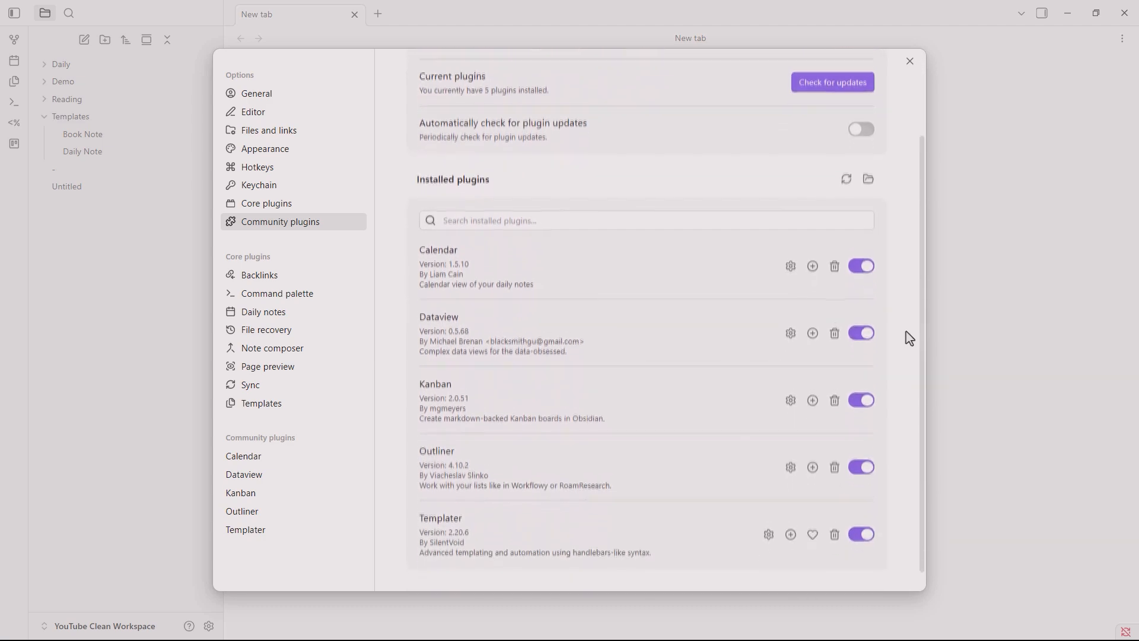
scroll(906, 332, down, 1)
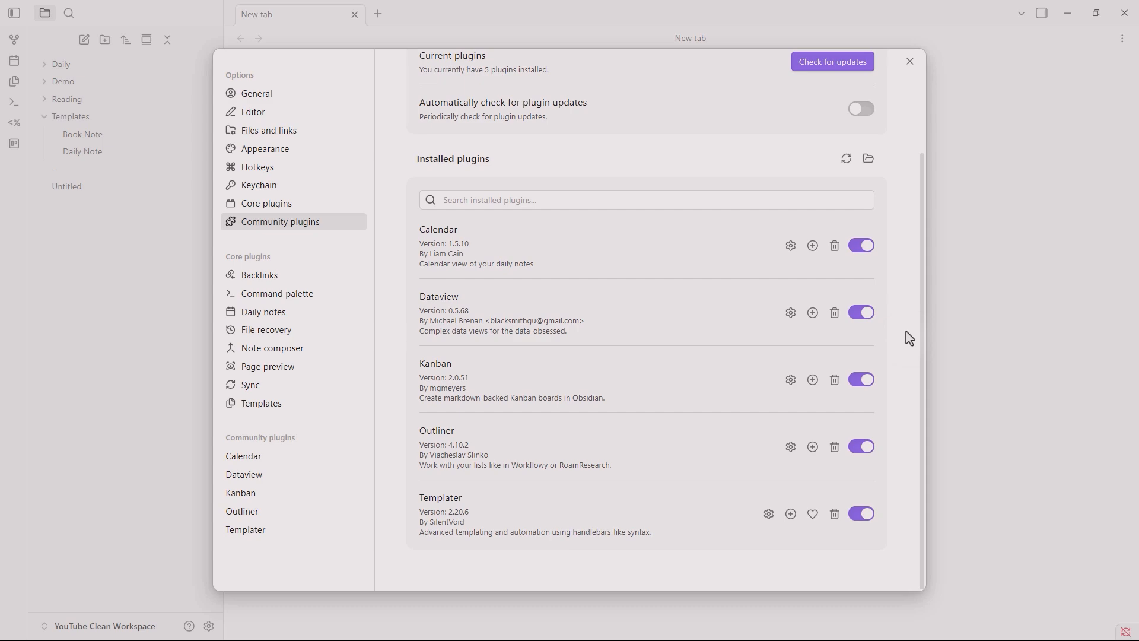
click(909, 62)
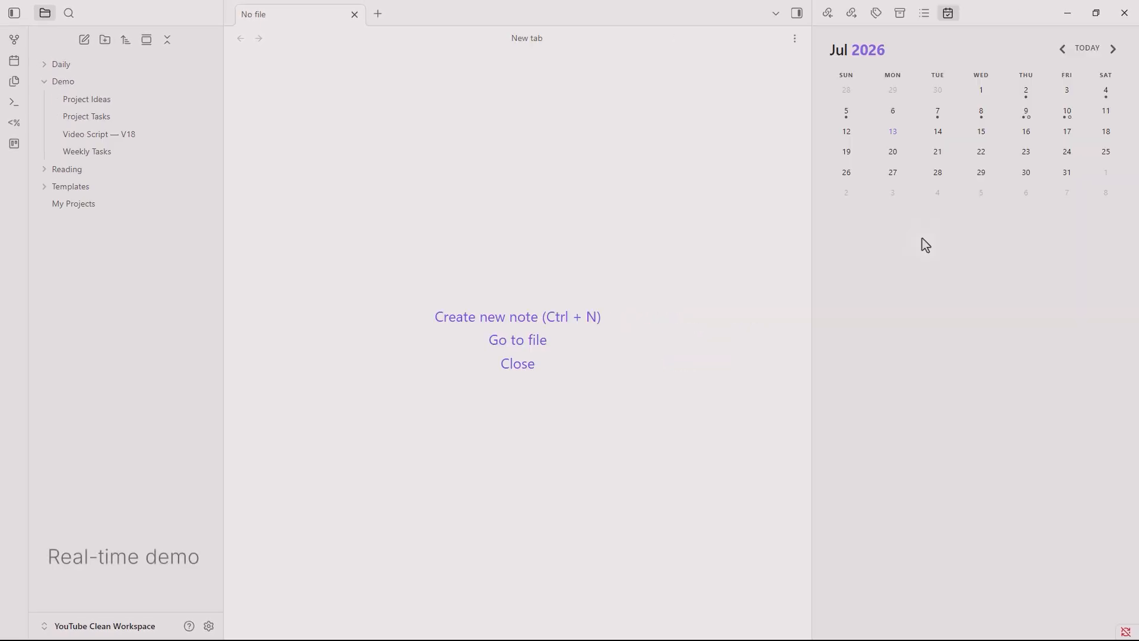
Create the July 13, 2026 daily note from the calendar and enter "Today I want to feel focused and present" under Morning Intention
click(896, 140)
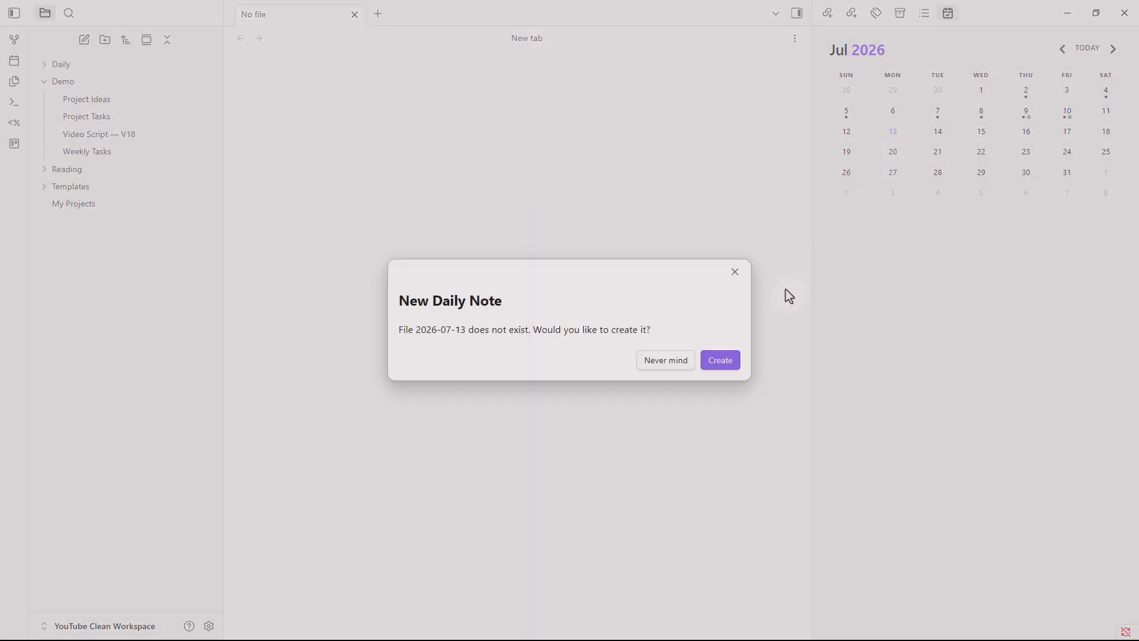
click(721, 368)
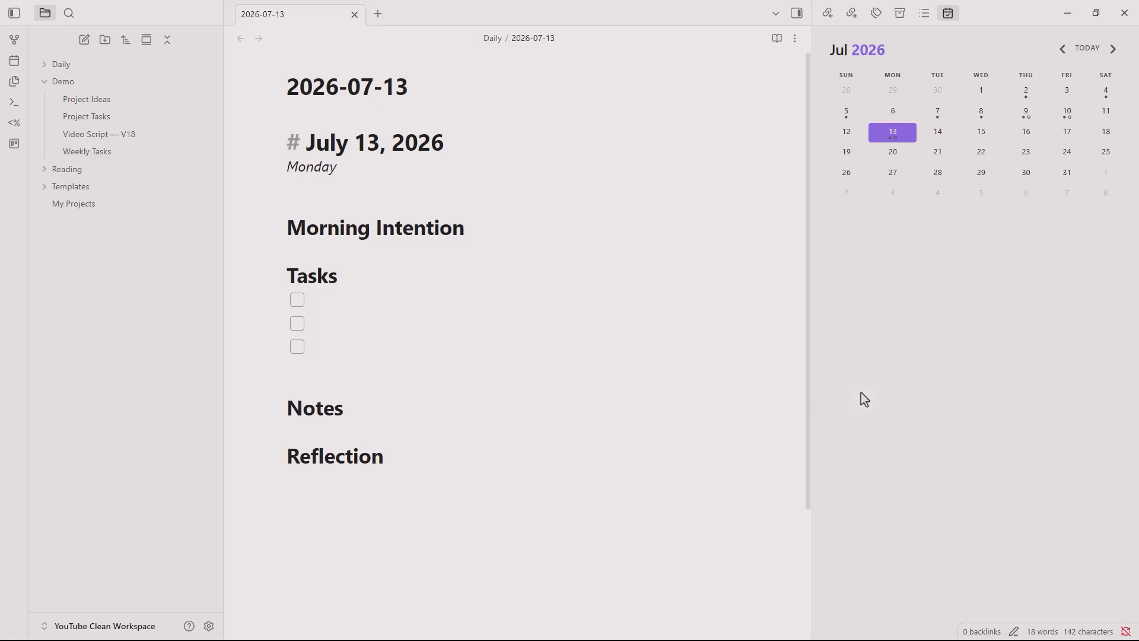
key(Down)
key(Down)
key(Down)
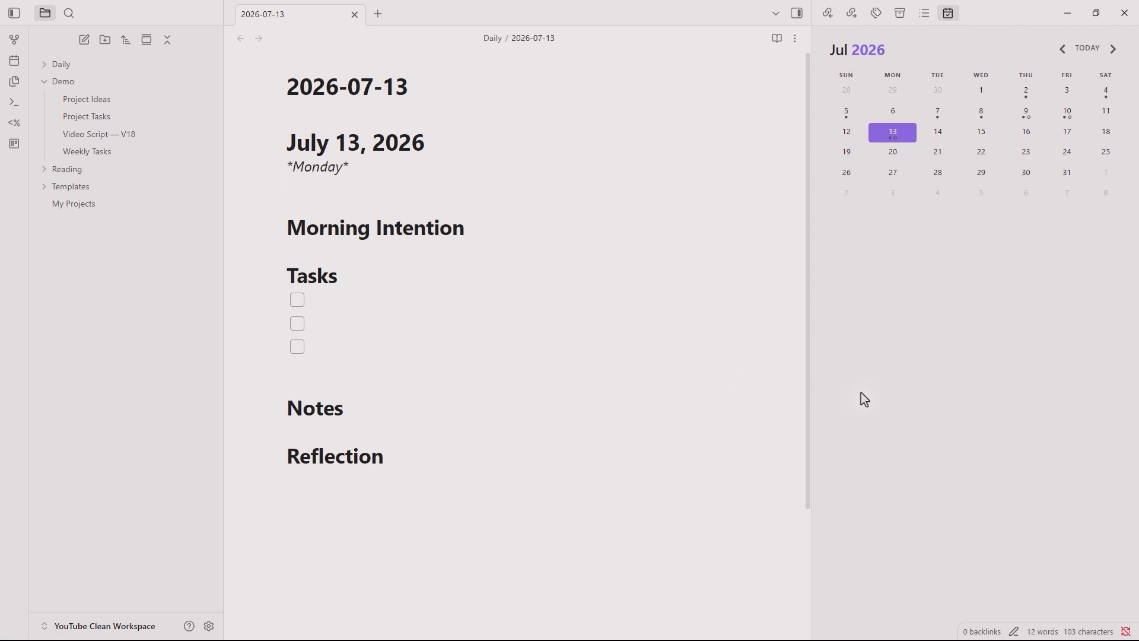
key(Down)
text(Tod)
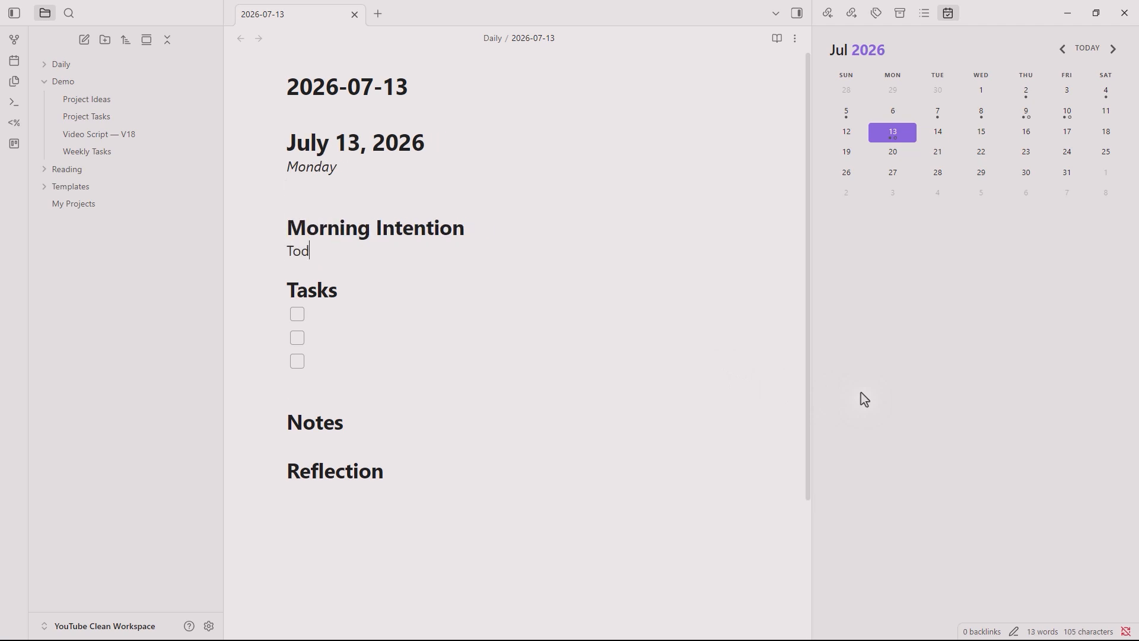
text(ay I want to feel fo)
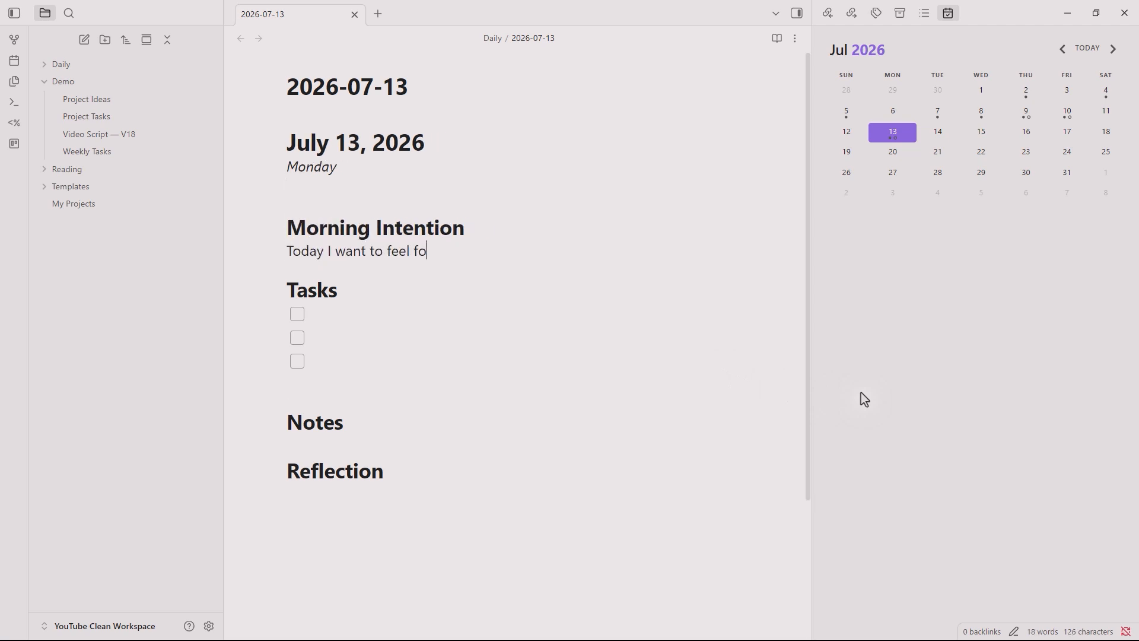
text(cused and present)
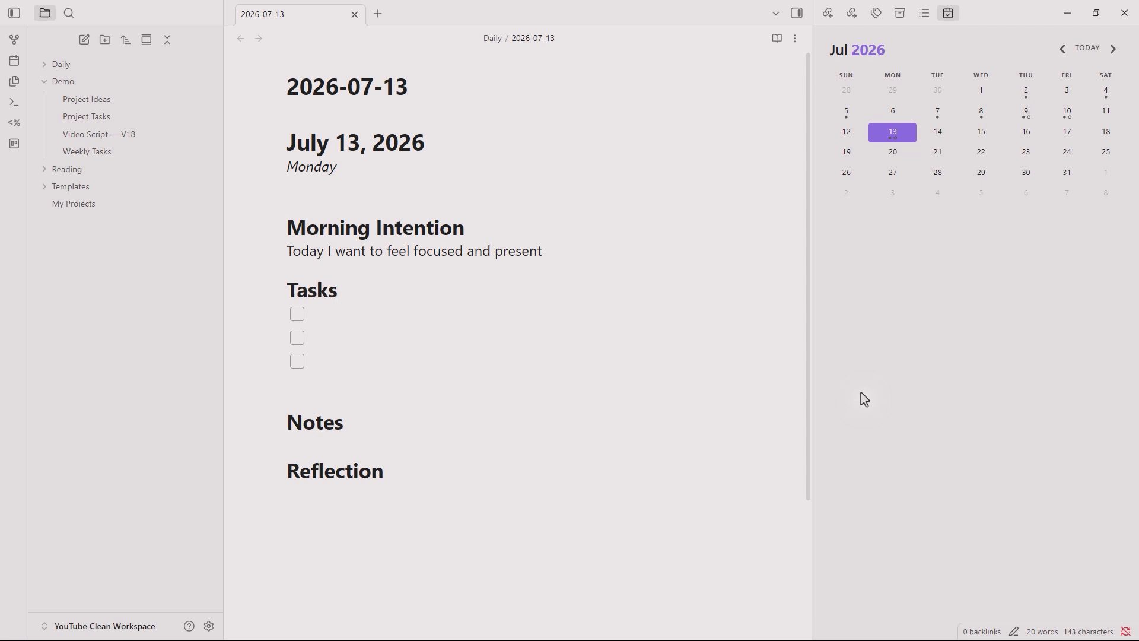
Fill the daily note's three Tasks checkboxes with Record Obsidian plugins video, Update Etsy listing and Read one chapter
text( Tasks Record Obsidian pl)
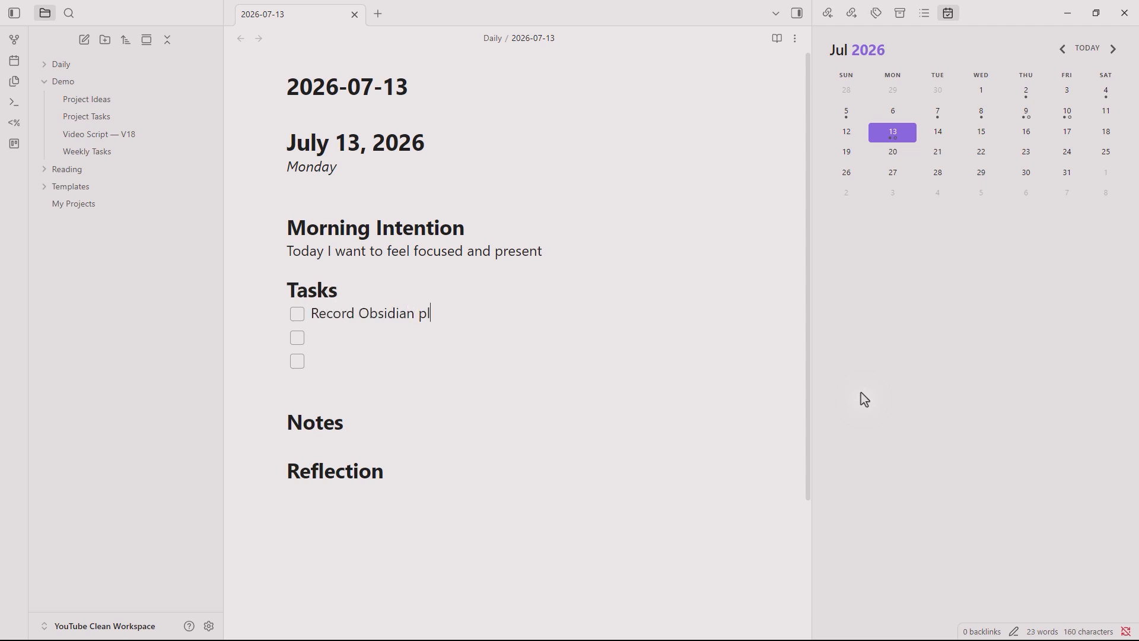
text(ugins video Update Etsy li)
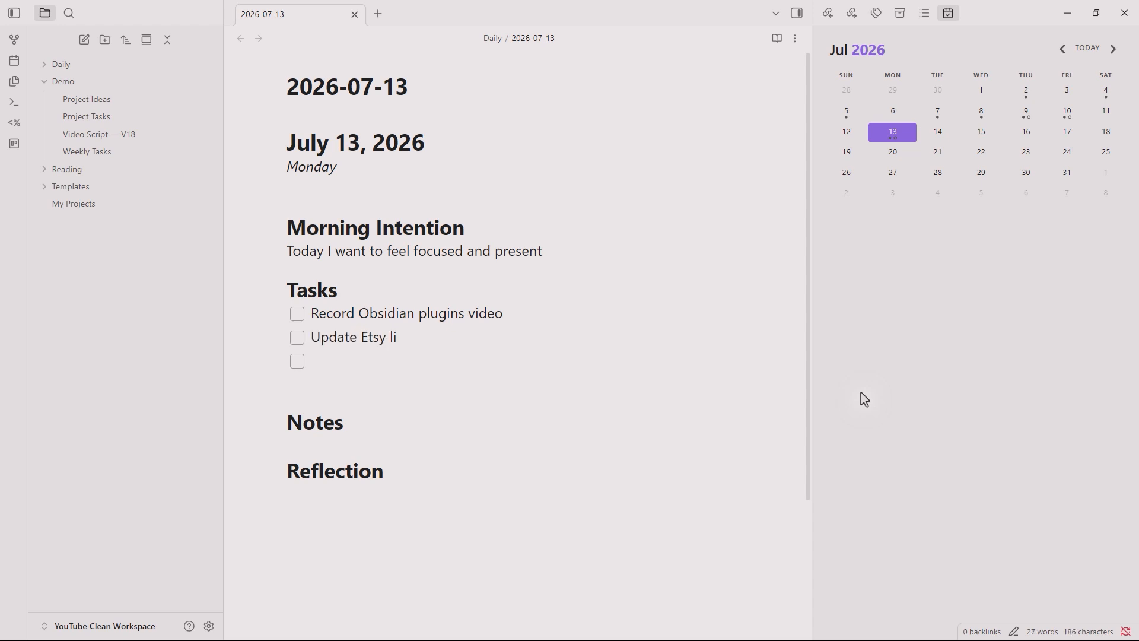
text(sting Read one chapter)
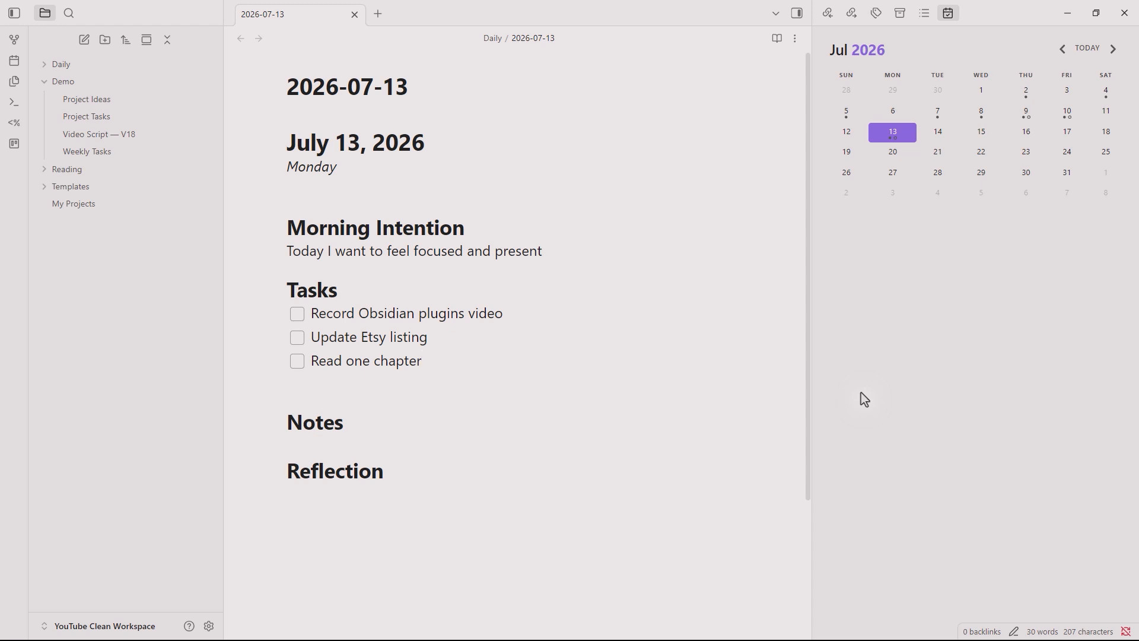
Create a new note titled Atomic Habits
key(ctrl+n)
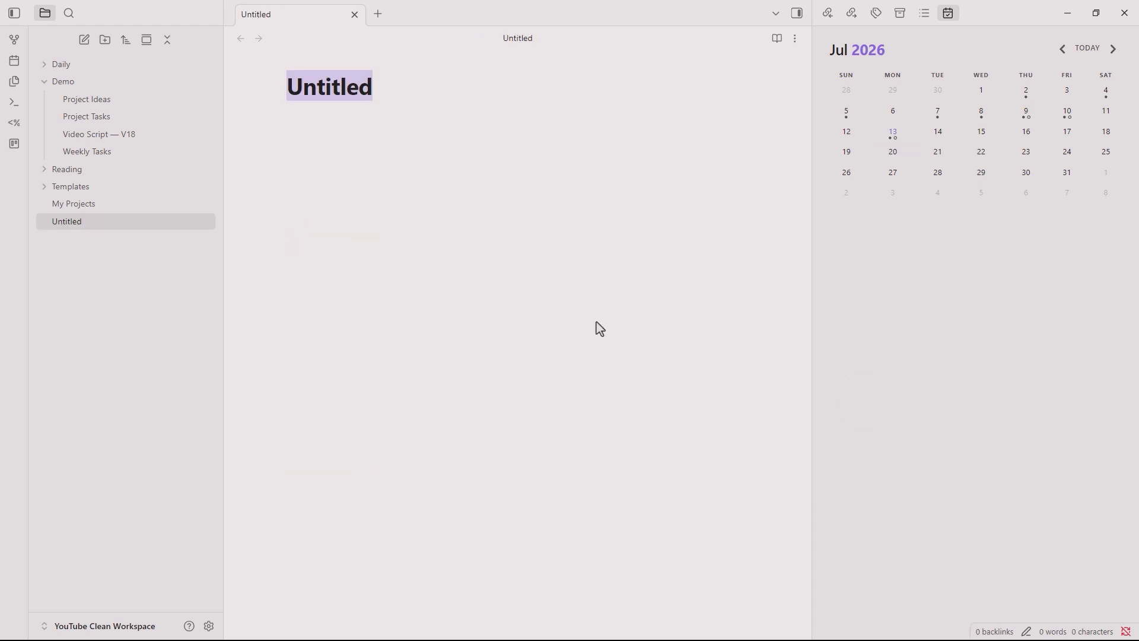
text(Atomic Habits)
key(Return)
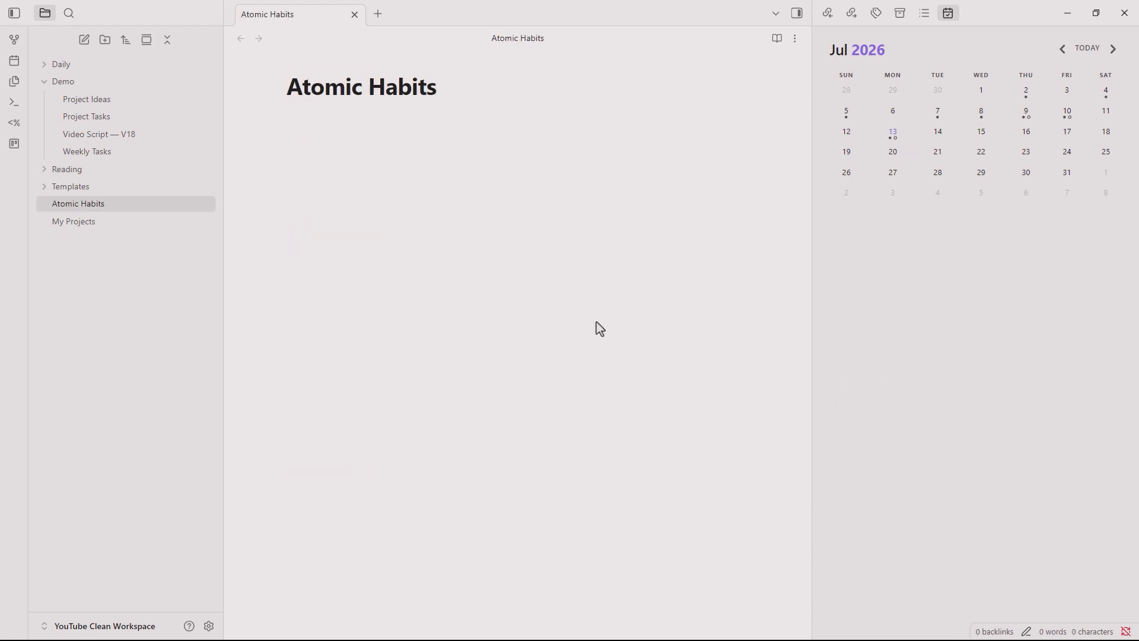
Insert the Book Note template into the Atomic Habits note with Templater and enter James Clear as the author
key(ctrl+p)
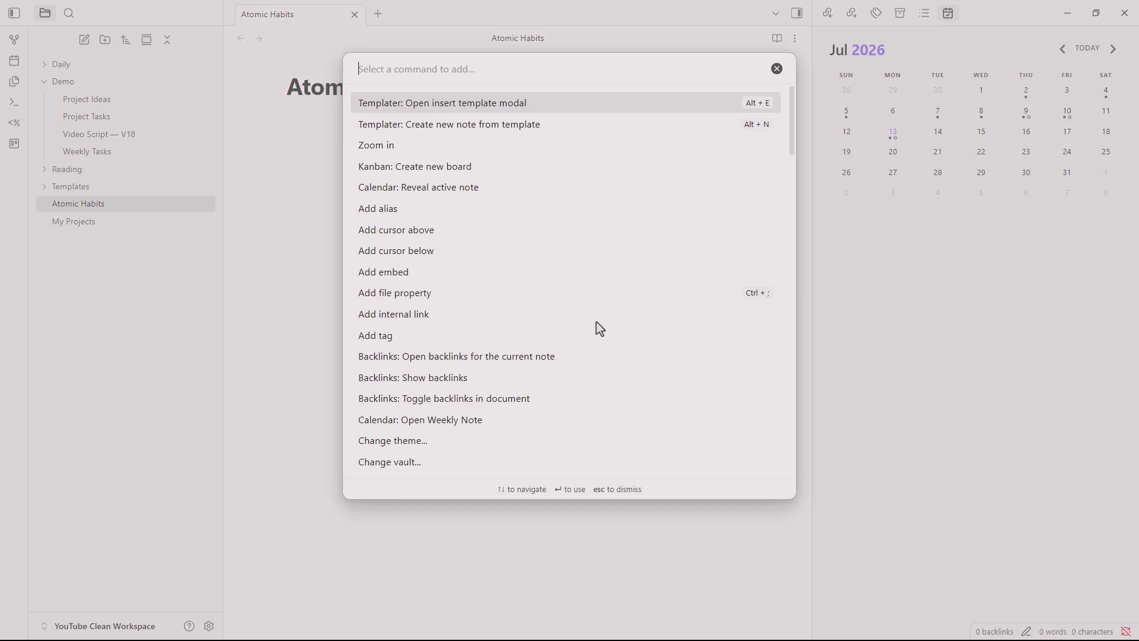
key(Return)
key(Return)
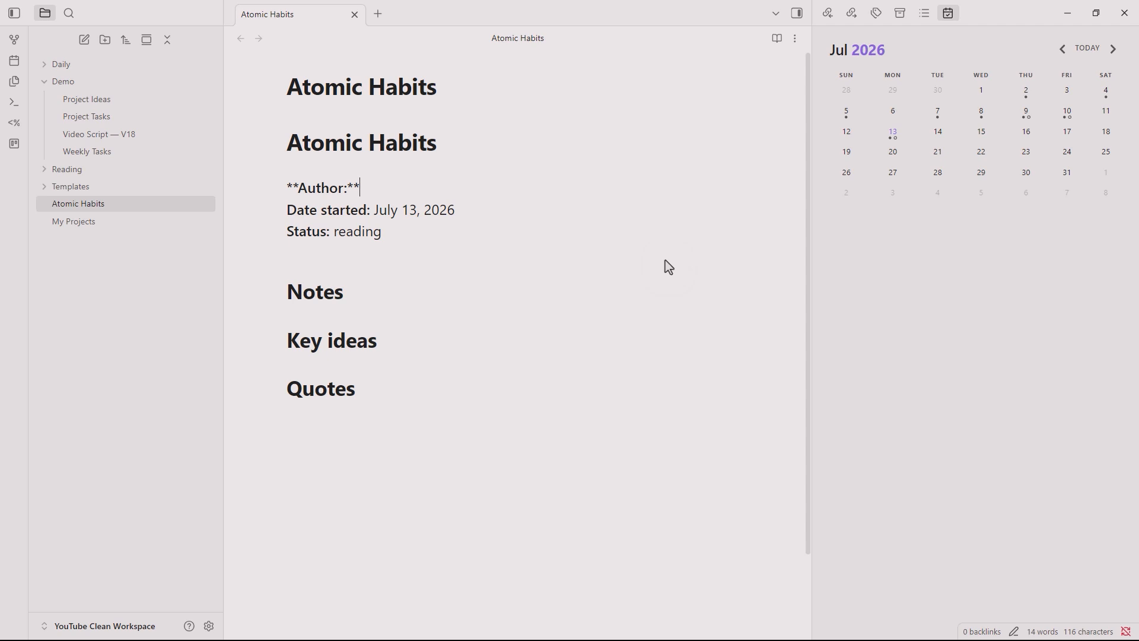
text(James Clear)
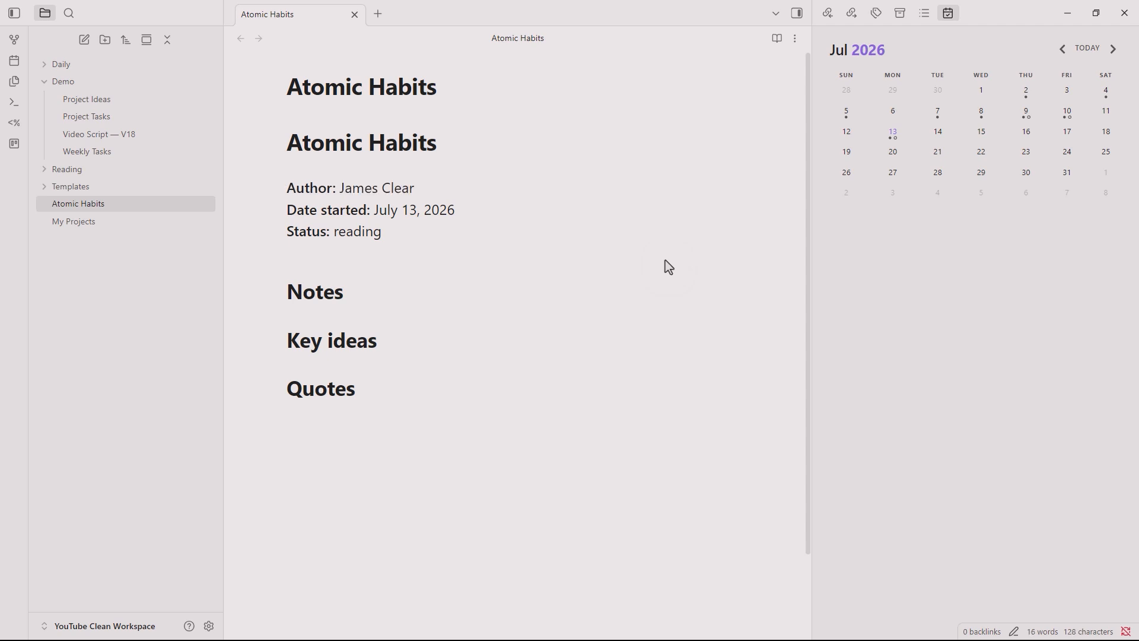
Open the My Projects board and move the Update Etsy listing card from To Do to In Progress, above Write video script
click(163, 219)
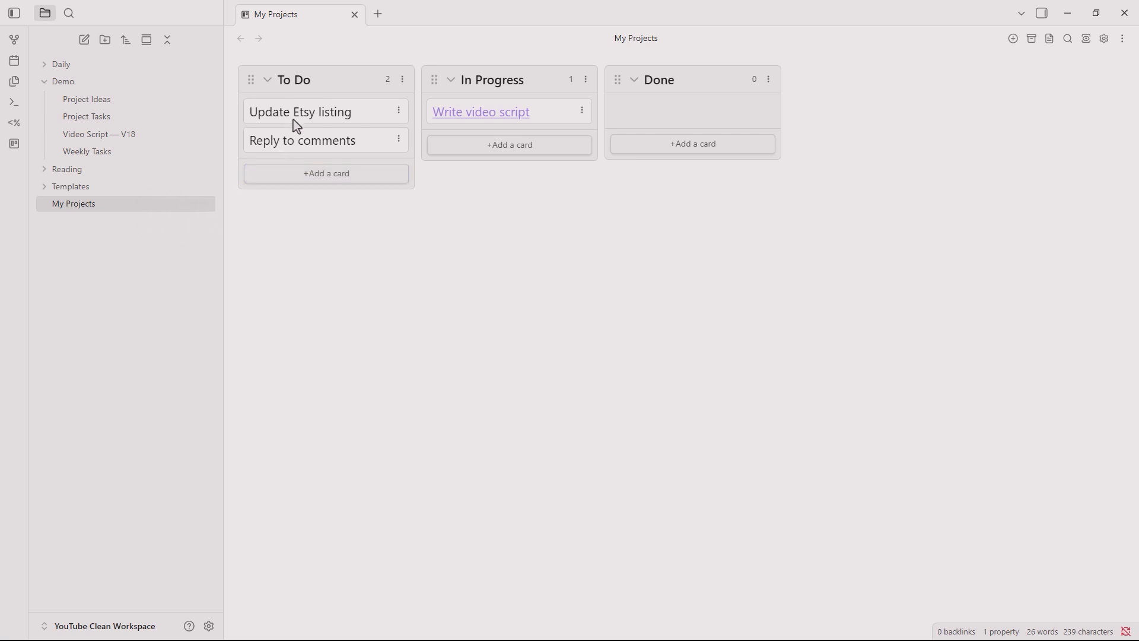
drag(293, 119, 472, 112)
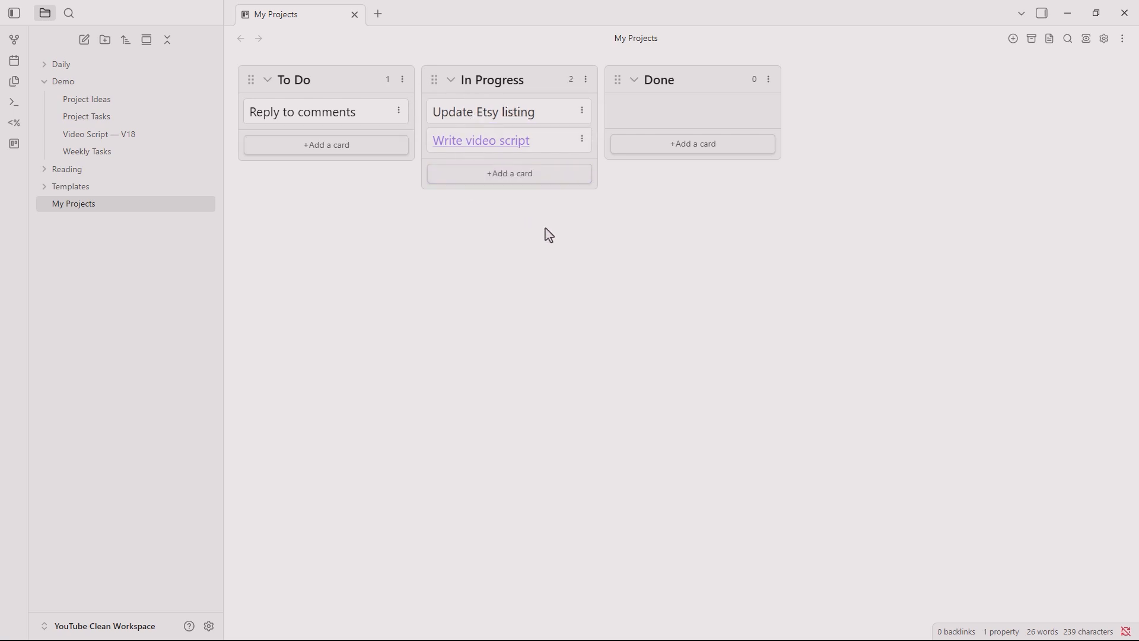
In the Project Ideas outline, move Obsidian plugins with its sub-items below AI tools, and zoom into its Calendar bullet and back out
click(201, 104)
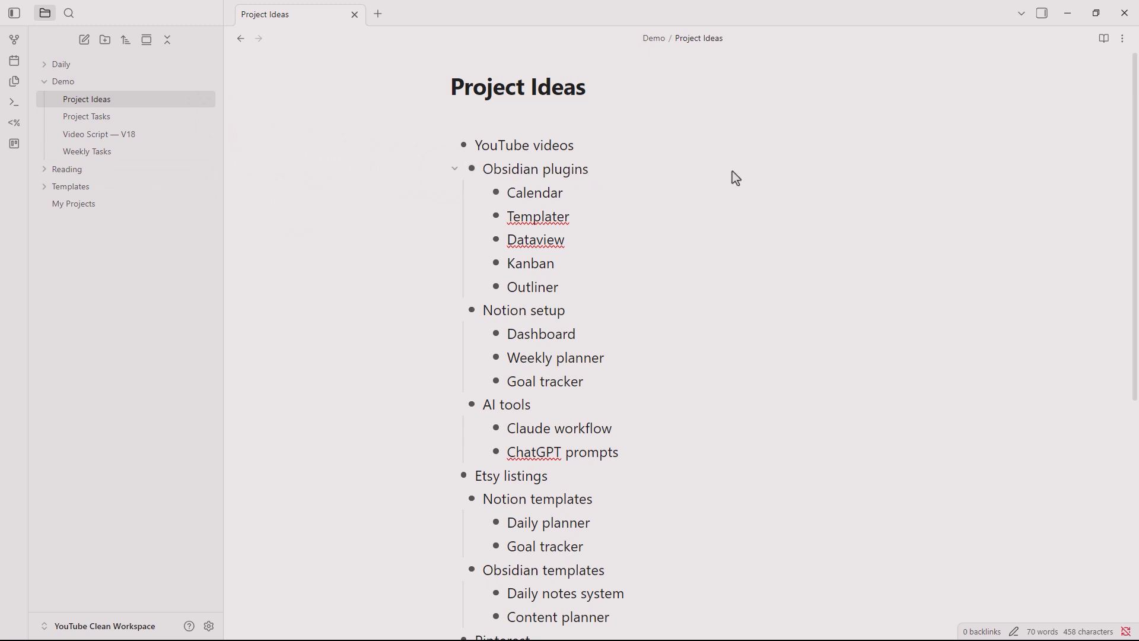
key(ctrl+shift+Down)
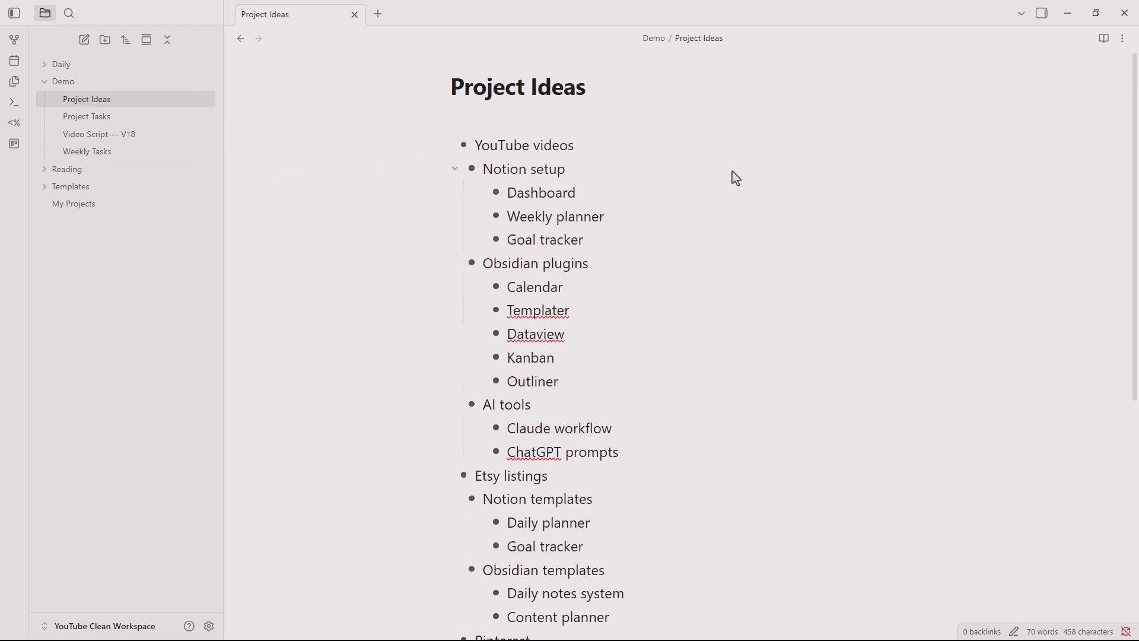
key(ctrl+shift+Down)
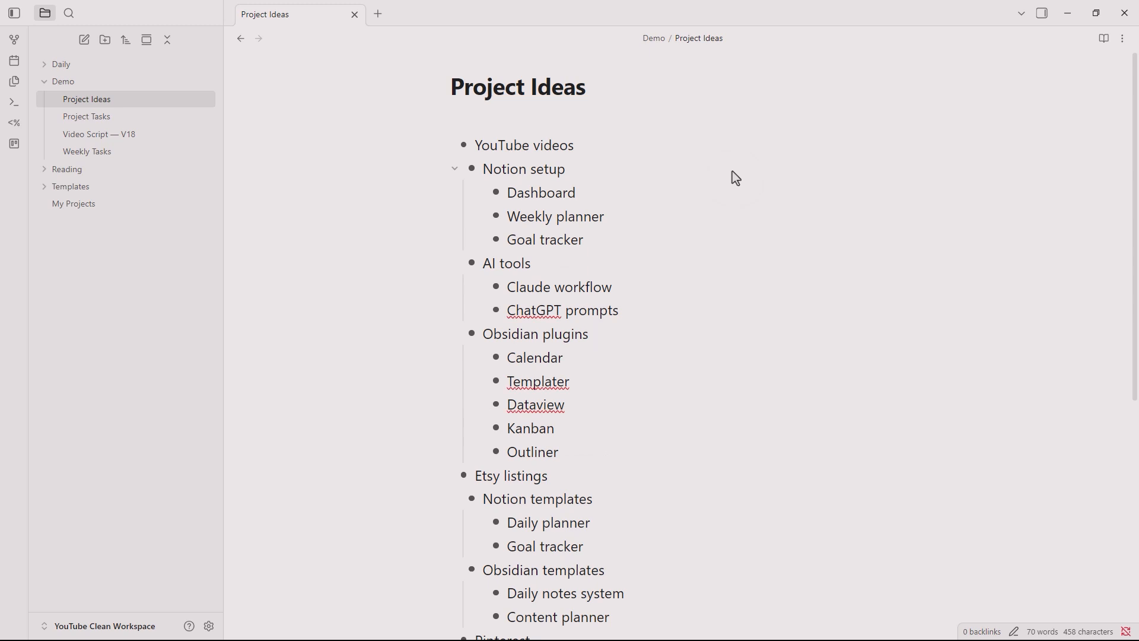
click(497, 359)
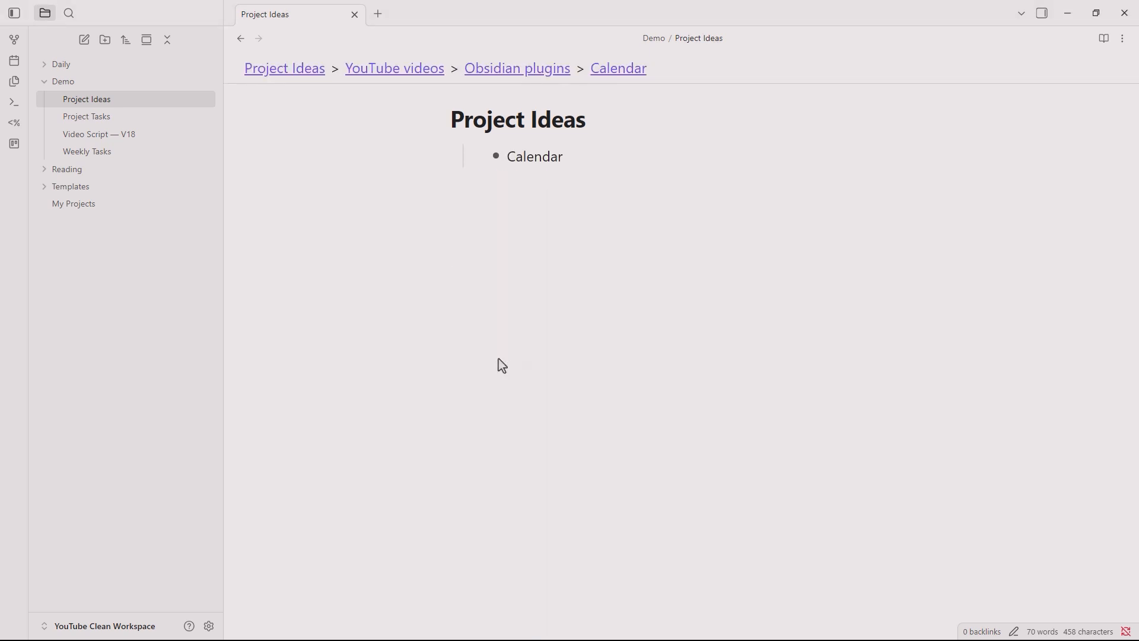
click(299, 70)
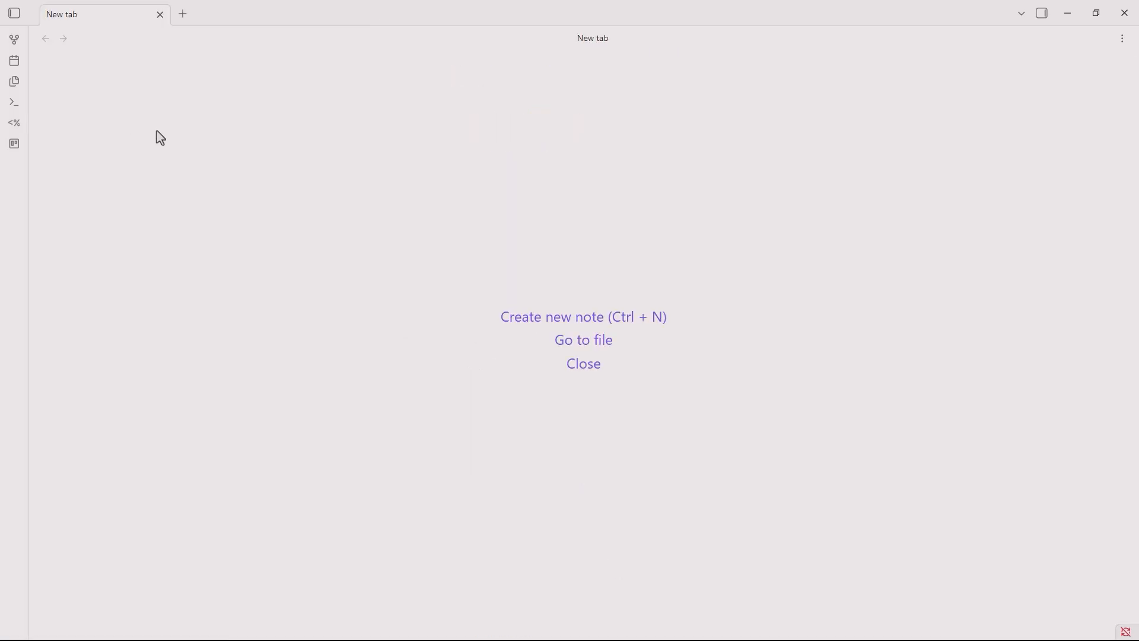
Create a note titled Open Tasks containing a dataview code block with the query TASK WHERE !complete
key(ctrl+n)
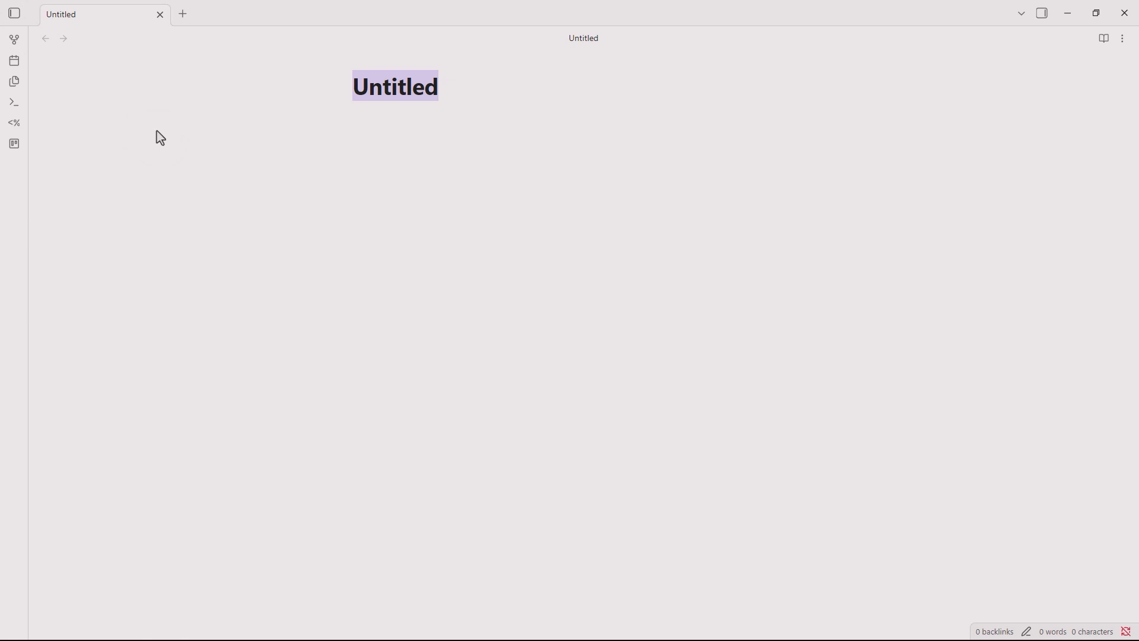
text(Open Tas)
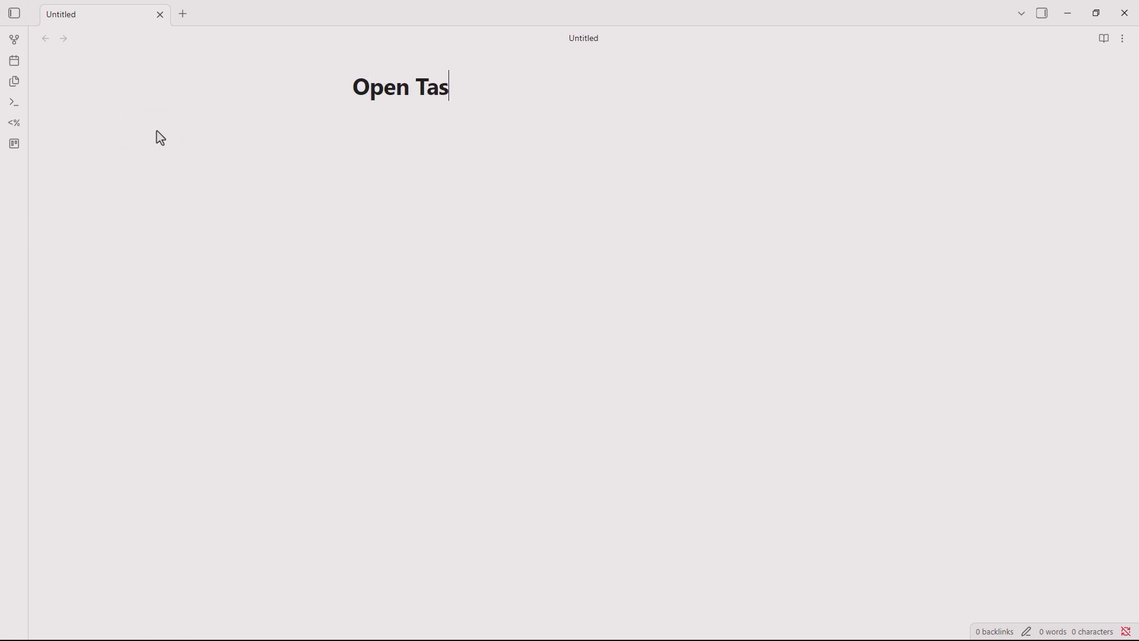
text(ks`dataview)
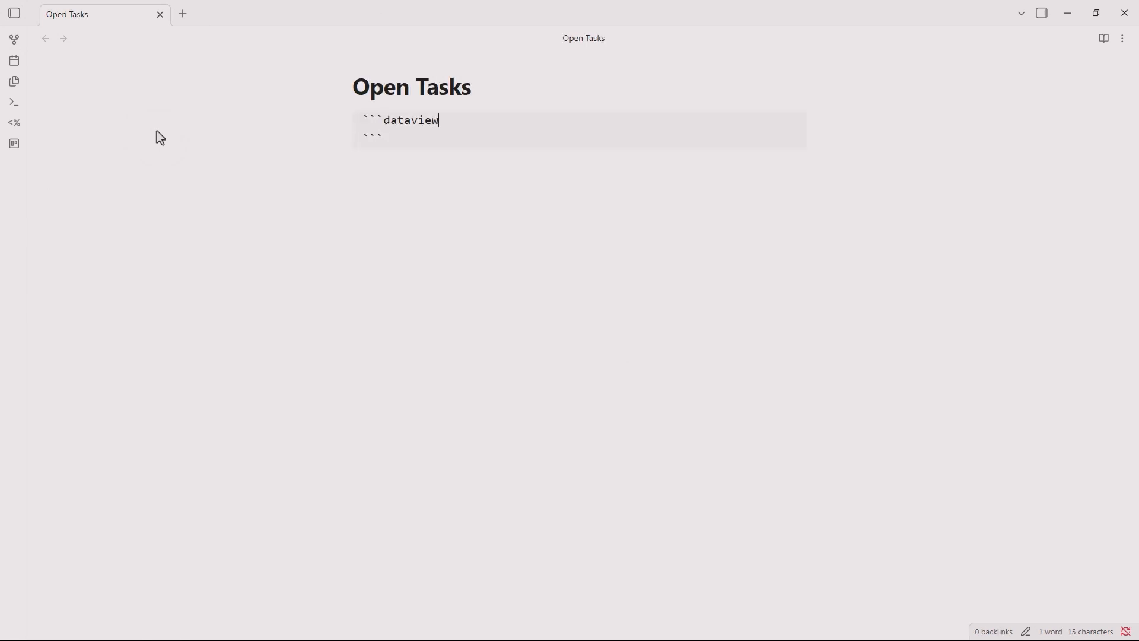
key(Return)
text(TASK WHERE !complete)
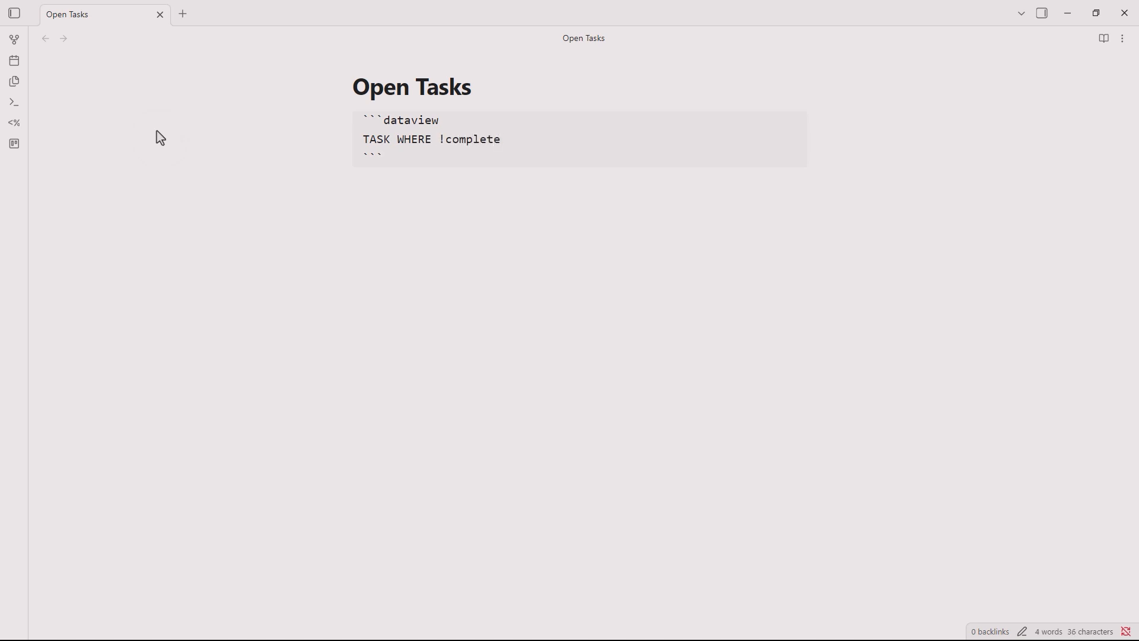
In the note The Essential 5, leave a blank line and list Calendar, Templater, Dataview, Kanban and Outliner on separate lines
key(Return)
key(Return)
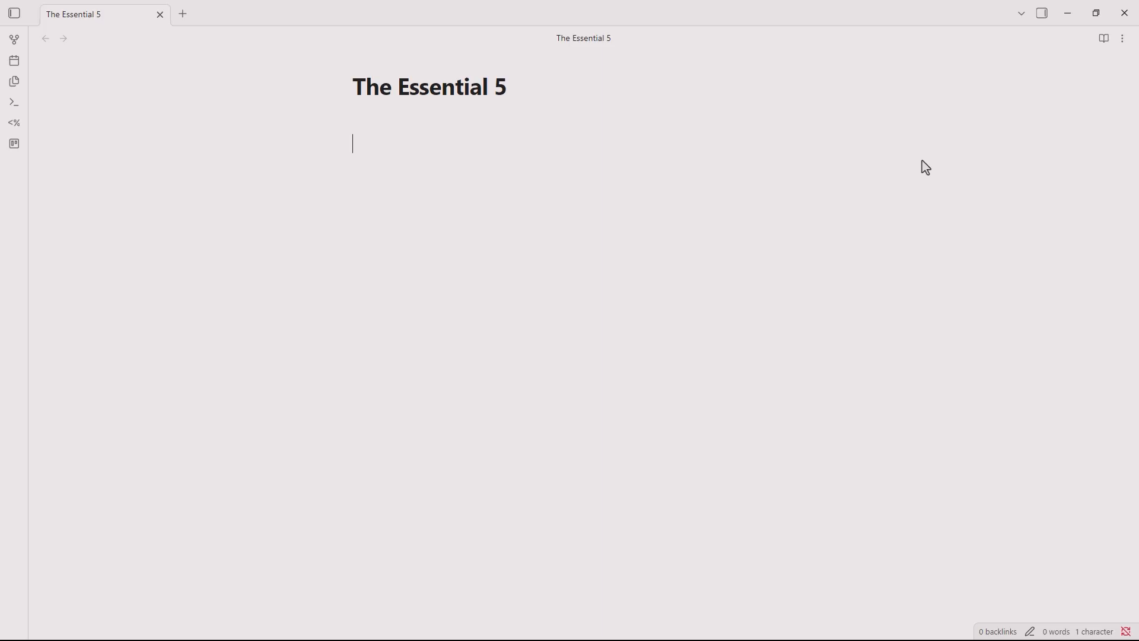
text(Calendar)
key(Return)
text(Te)
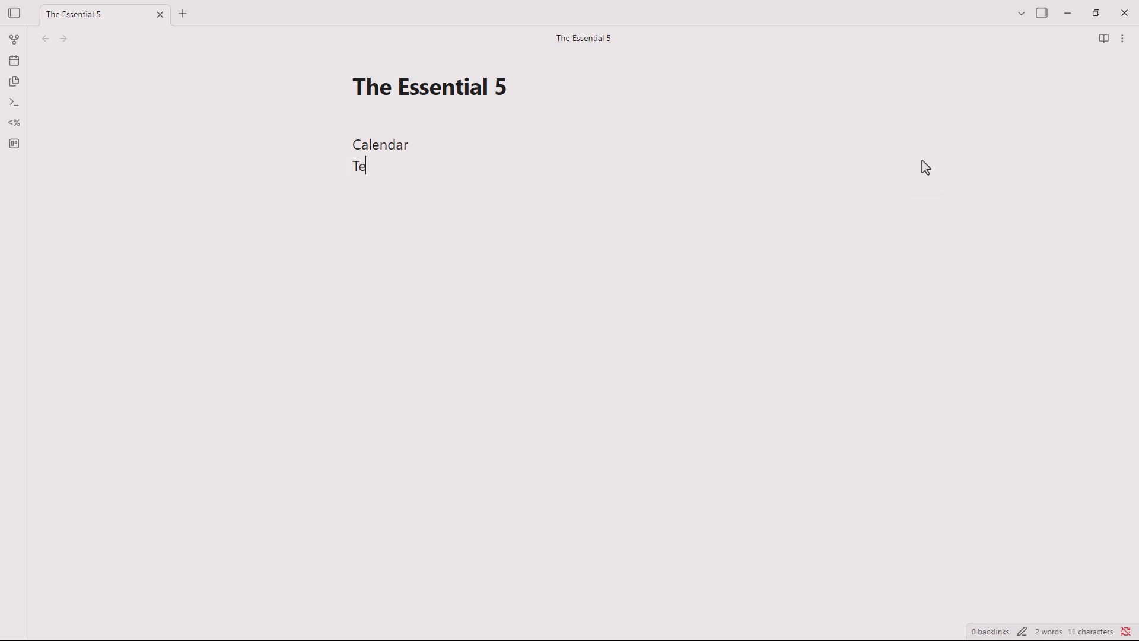
text(mplater )
text(Datavi)
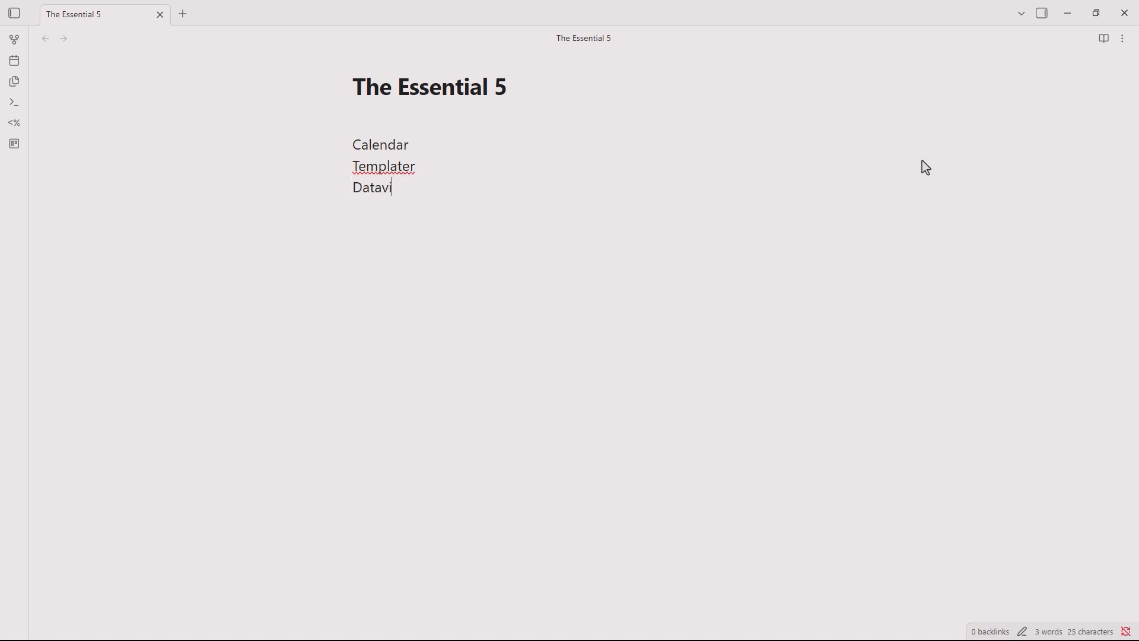
text(ew Kanban Outliner)
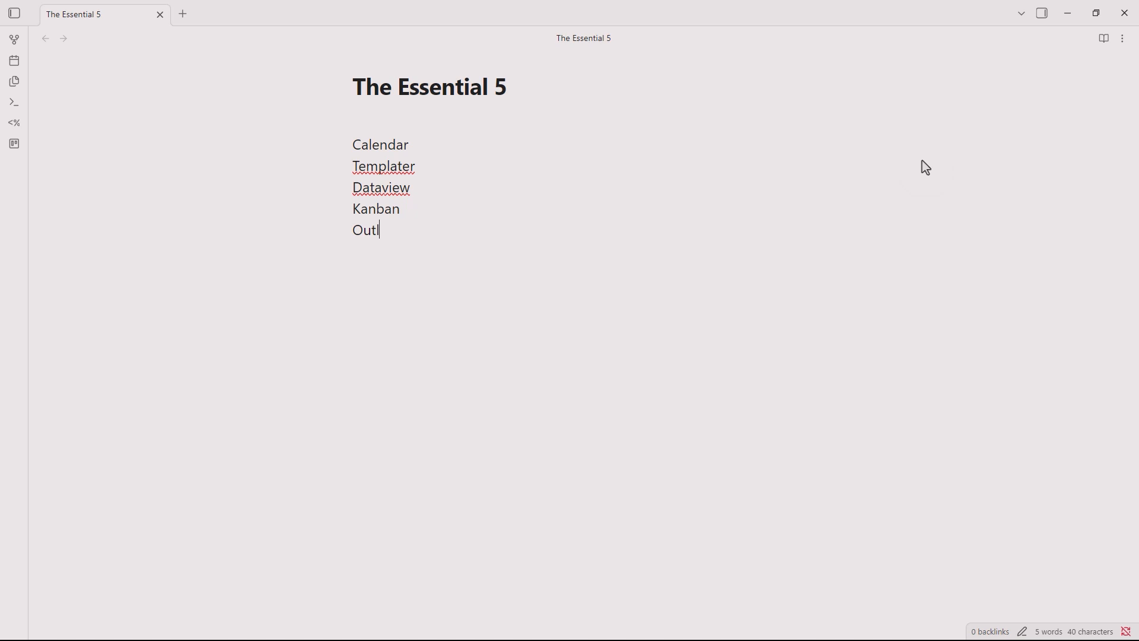